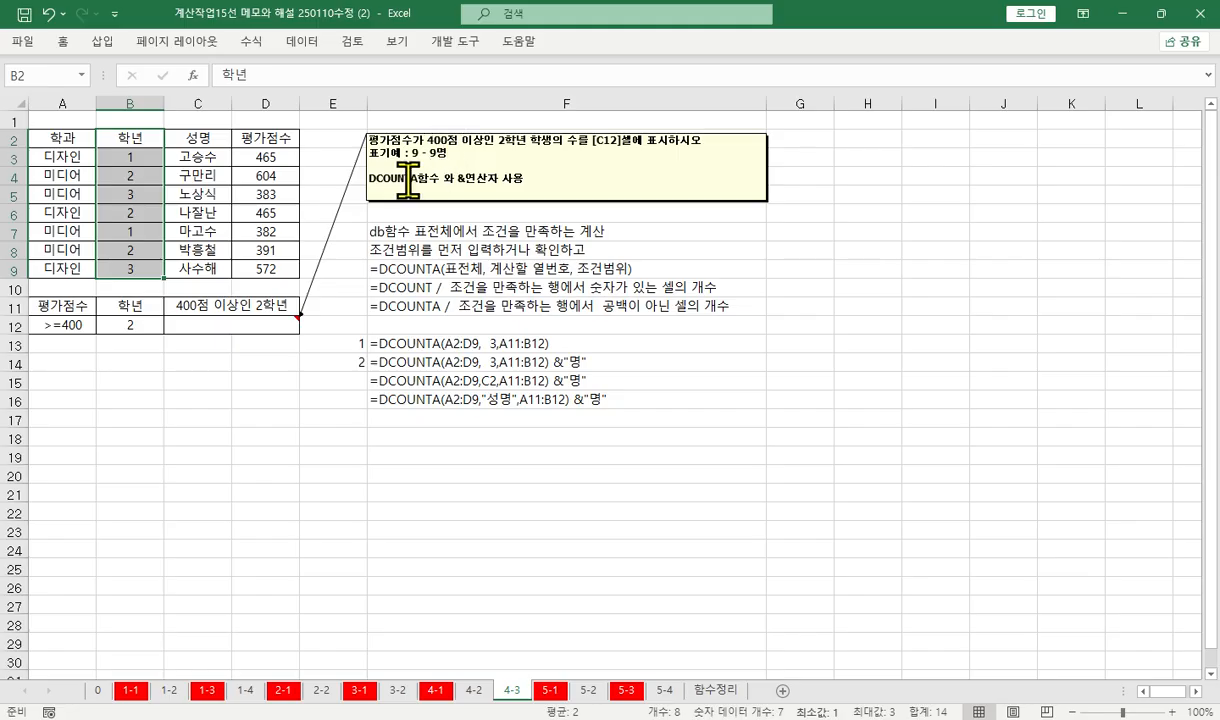
Fill the criteria range A11:B12 with yellow, and restore its contents after clearing them
{"action": "left_click", "coordinate": [470, 180]}
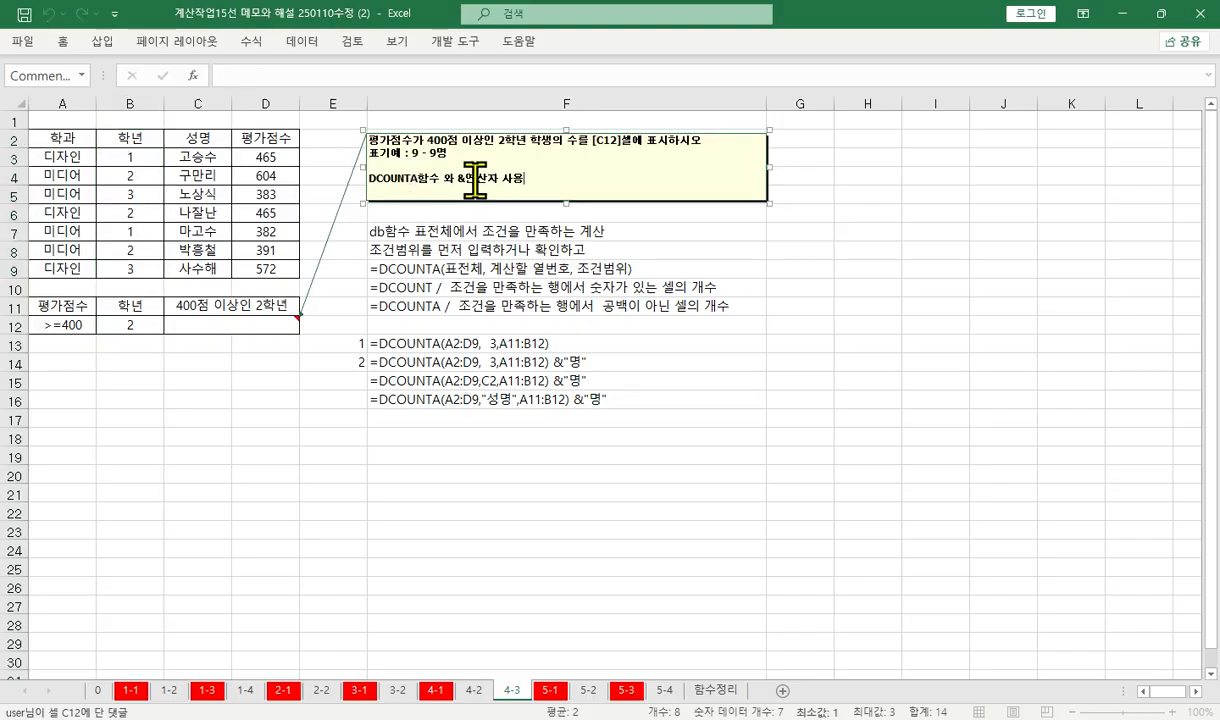
{"action": "left_click", "coordinate": [447, 304]}
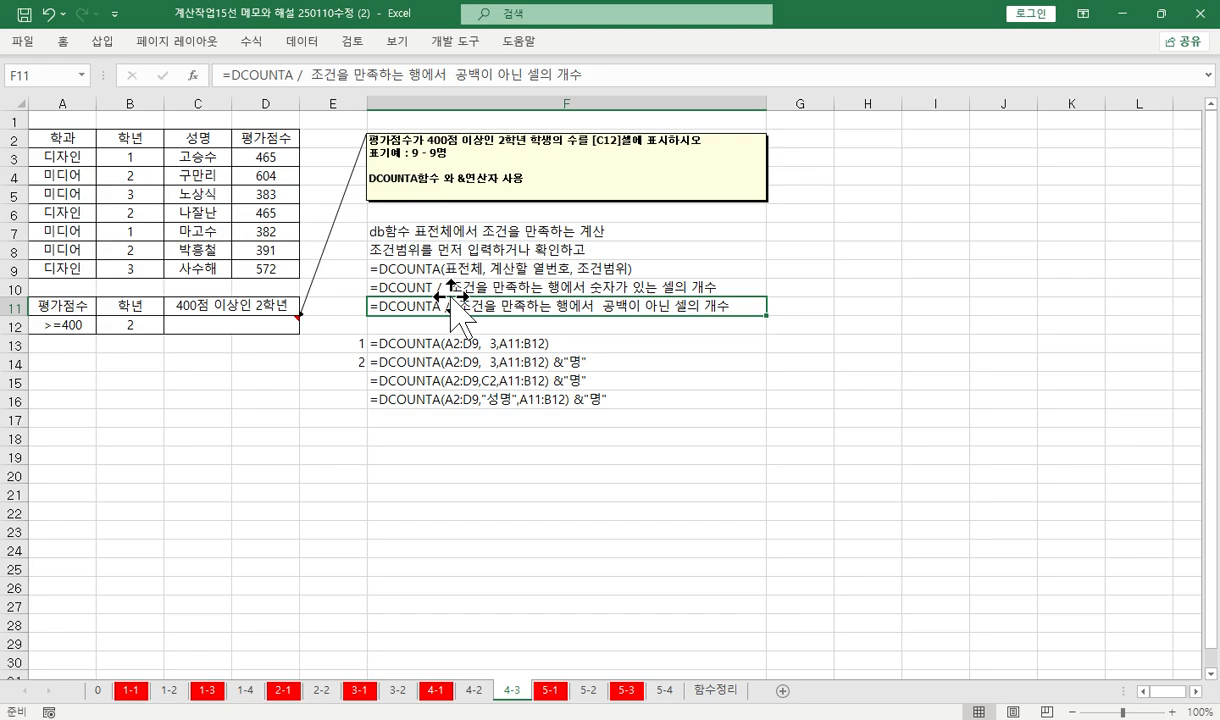
{"action": "left_click_drag", "start_coordinate": [45, 305], "coordinate": [130, 322]}
{"action": "right_click", "coordinate": [130, 322]}
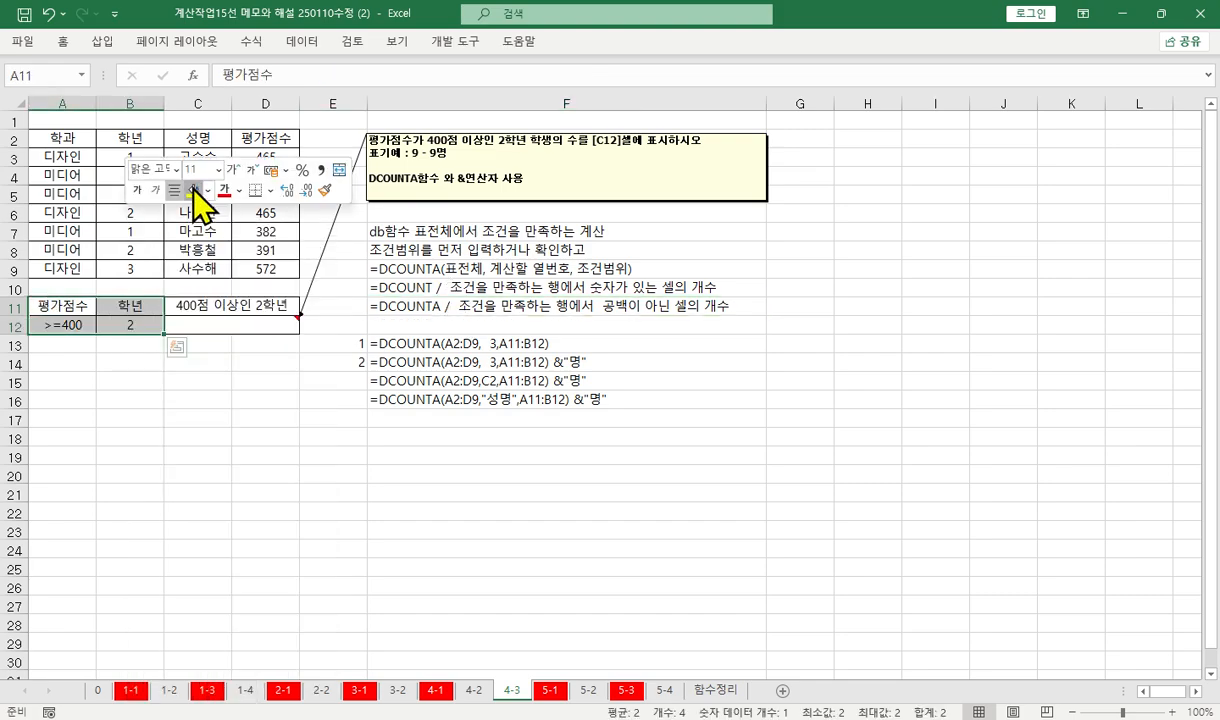
{"action": "left_click", "coordinate": [192, 190]}
{"action": "key", "text": "Delete"}
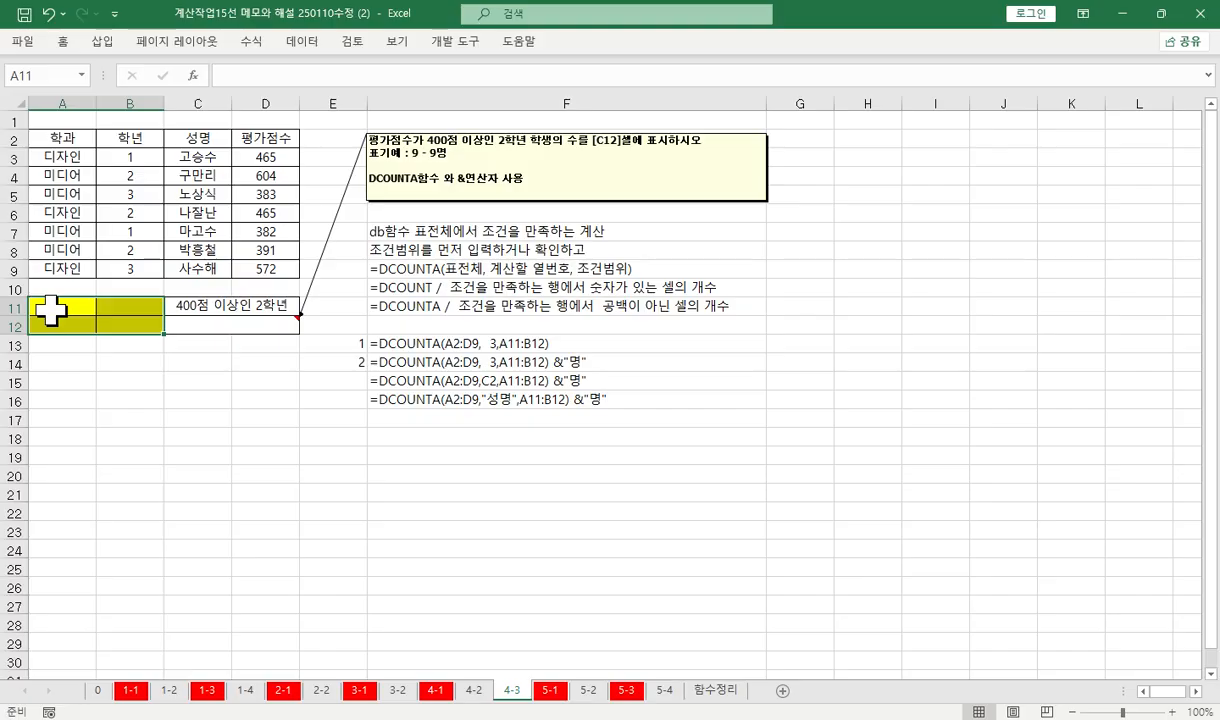
{"action": "key", "text": "ctrl+v"}
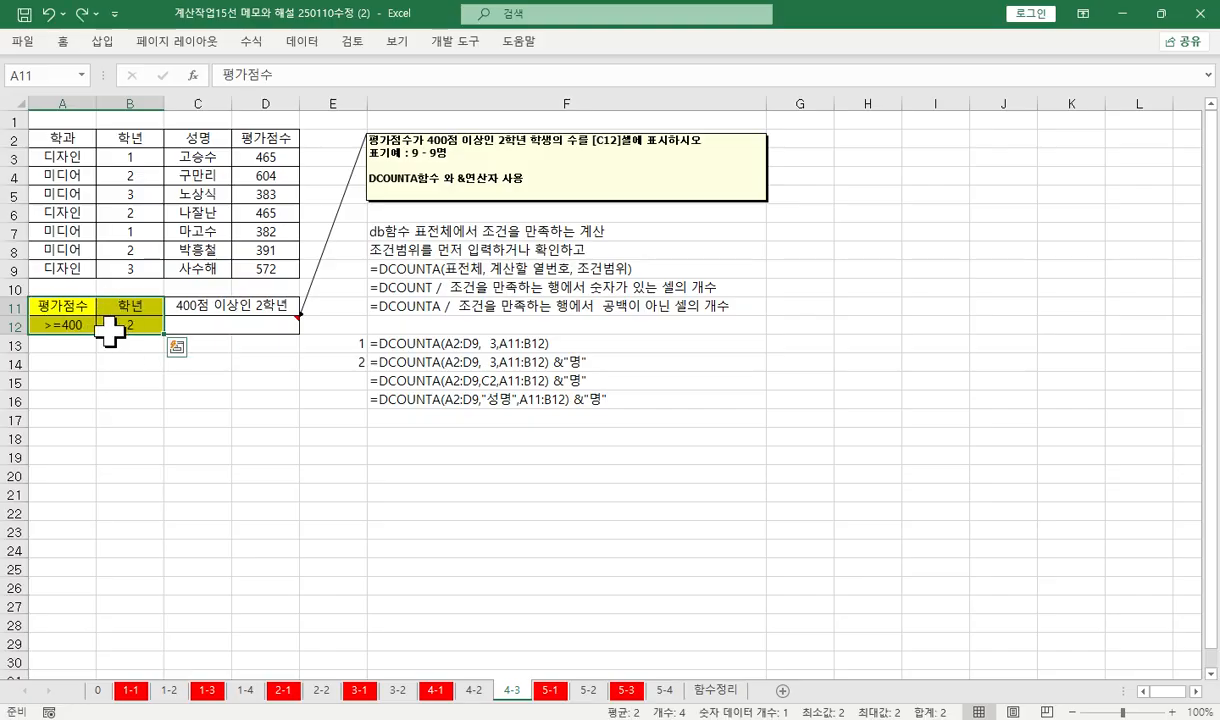
Fill the 학년 cells containing 2 (B4, B6 and B8) with yellow
{"action": "left_click", "coordinate": [150, 174]}
{"action": "left_click", "coordinate": [146, 214], "text": "ctrl"}
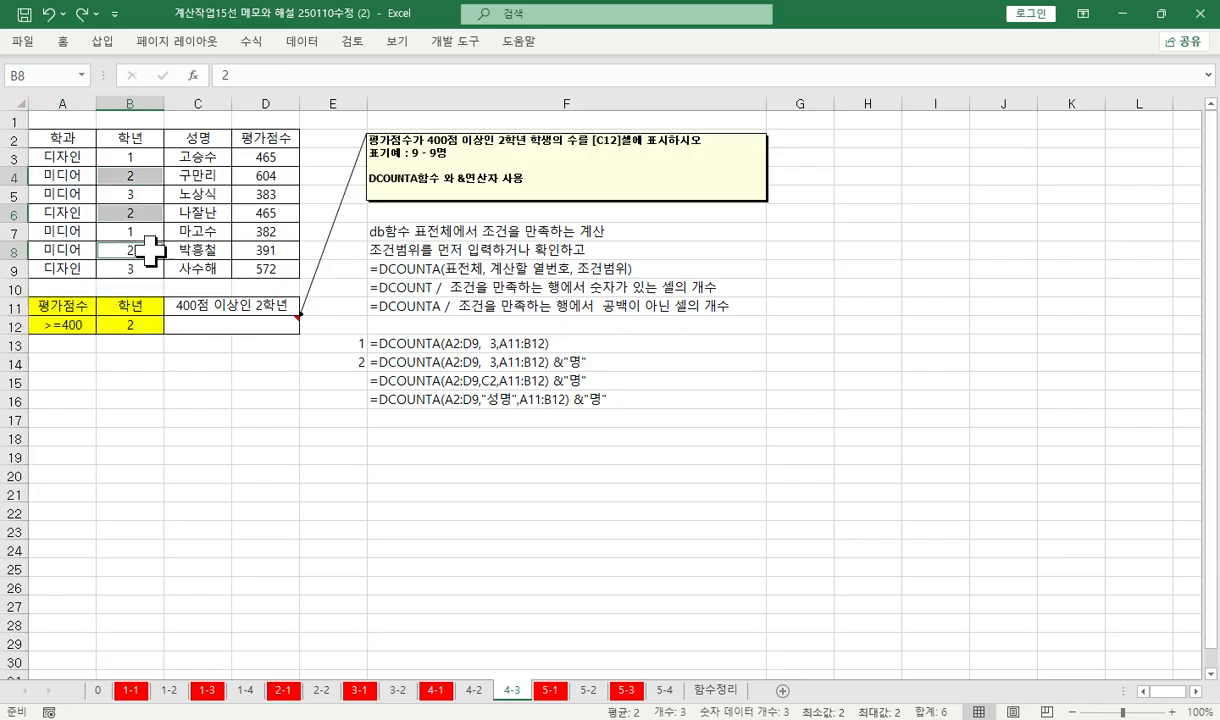
{"action": "left_click", "coordinate": [150, 250], "text": "ctrl"}
{"action": "right_click", "coordinate": [159, 251]}
{"action": "left_click", "coordinate": [228, 192]}
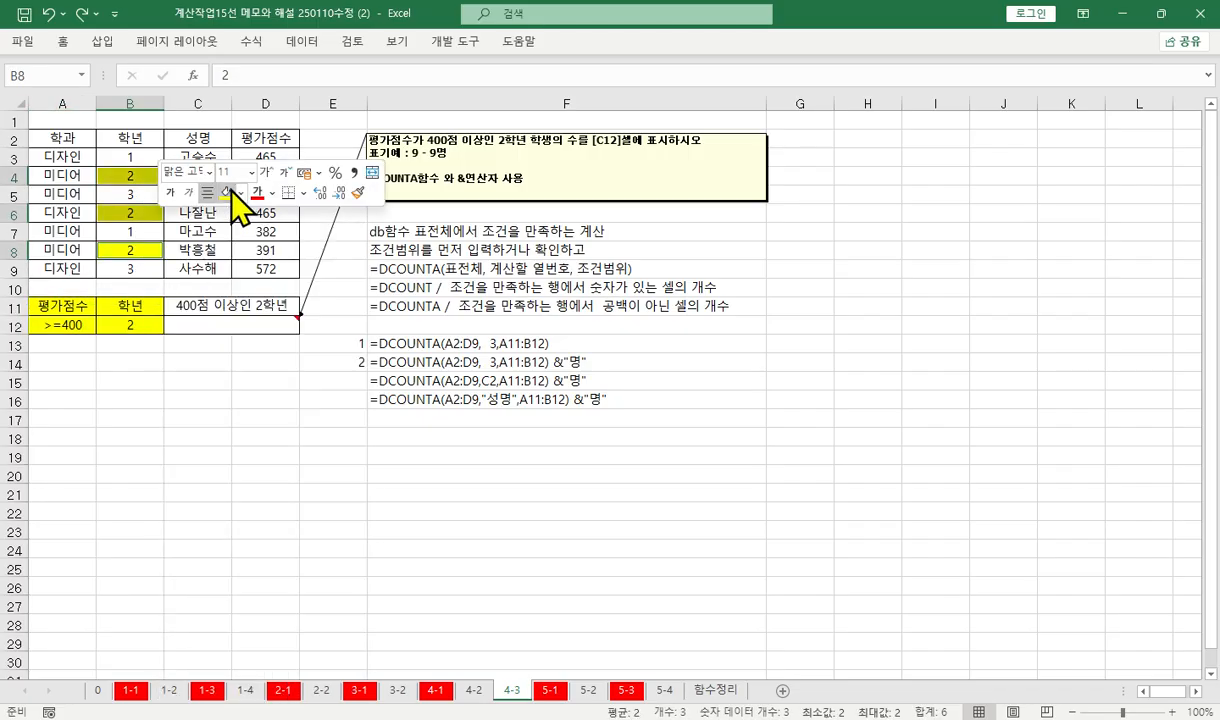
Fill the 평가점수 cells of at least 400 (D3, D4, D6 and D9) with yellow
{"action": "left_click", "coordinate": [285, 158]}
{"action": "left_click", "coordinate": [272, 177], "text": "ctrl"}
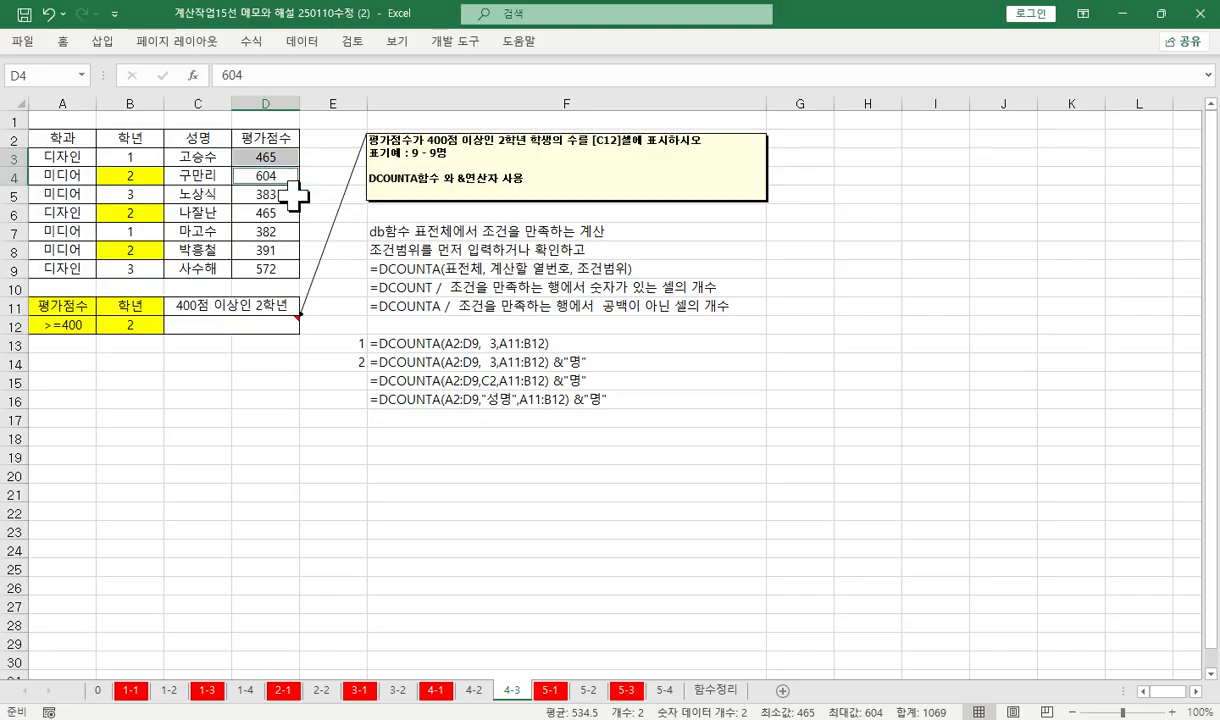
{"action": "left_click", "coordinate": [256, 212], "text": "ctrl"}
{"action": "left_click", "coordinate": [270, 270], "text": "ctrl"}
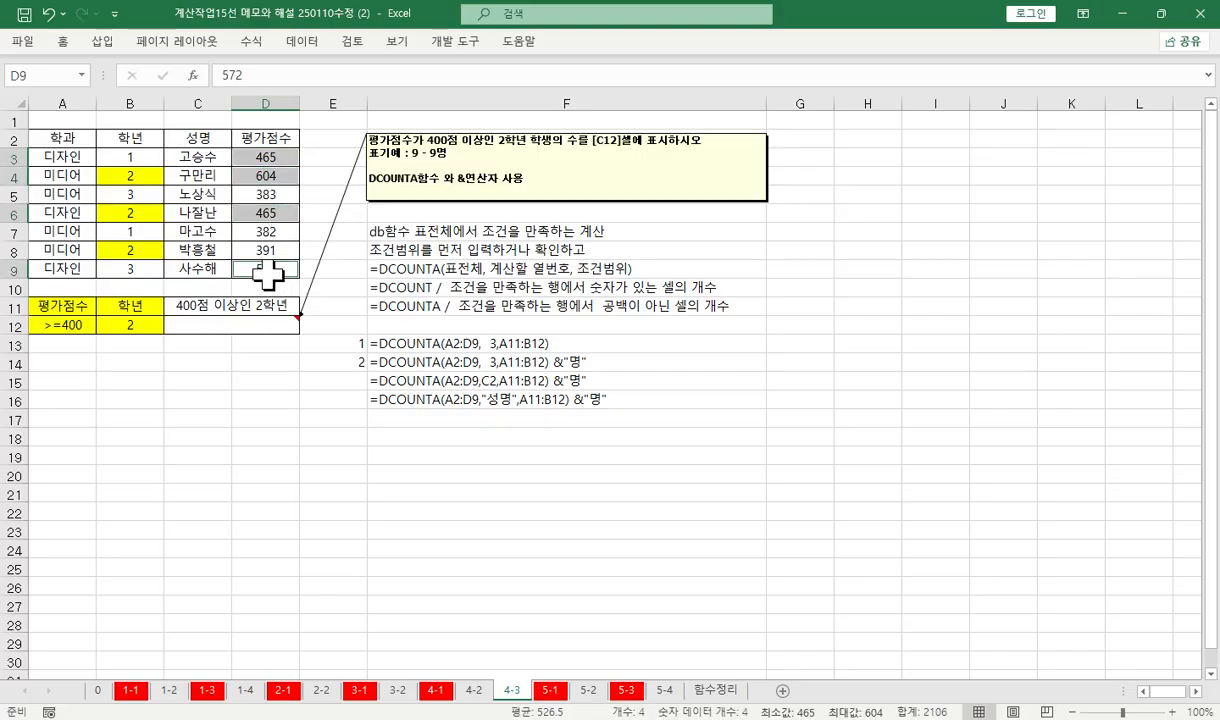
{"action": "right_click", "coordinate": [272, 212]}
{"action": "left_click", "coordinate": [338, 192]}
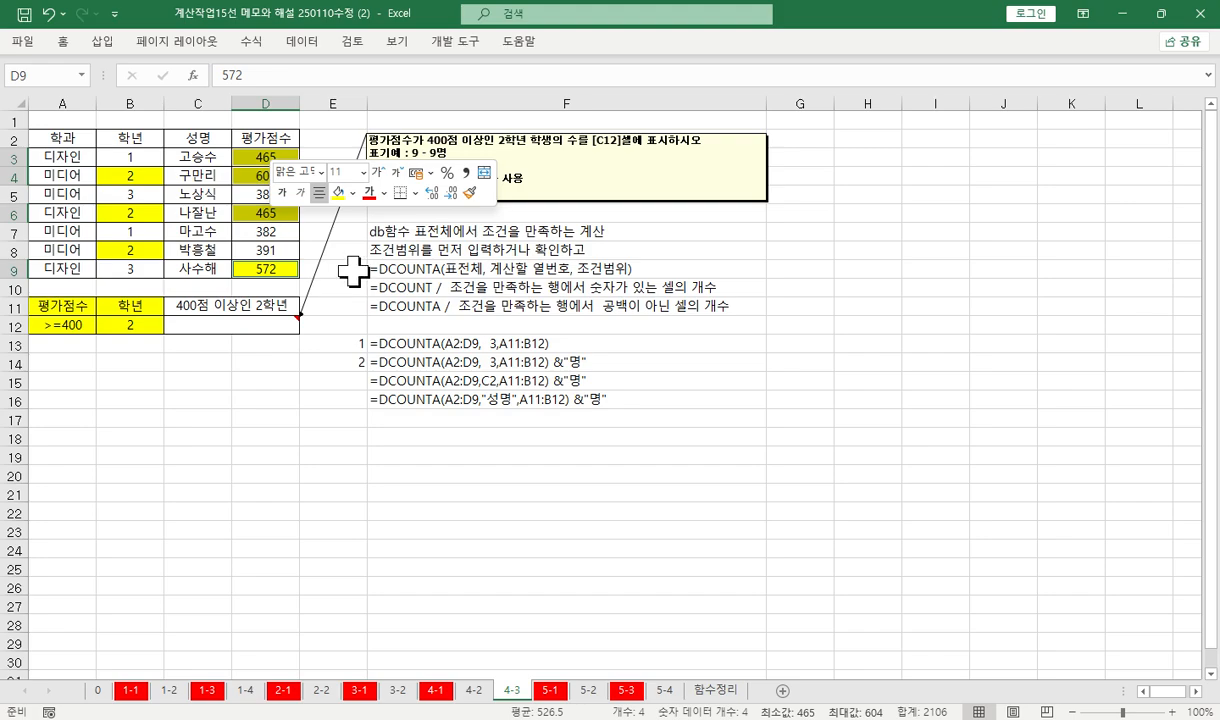
Fill the complete records A4:D4 and A6:D6, which meet both criteria, with yellow
{"action": "left_click_drag", "start_coordinate": [40, 175], "coordinate": [250, 180]}
{"action": "left_click", "coordinate": [42, 207], "text": "ctrl"}
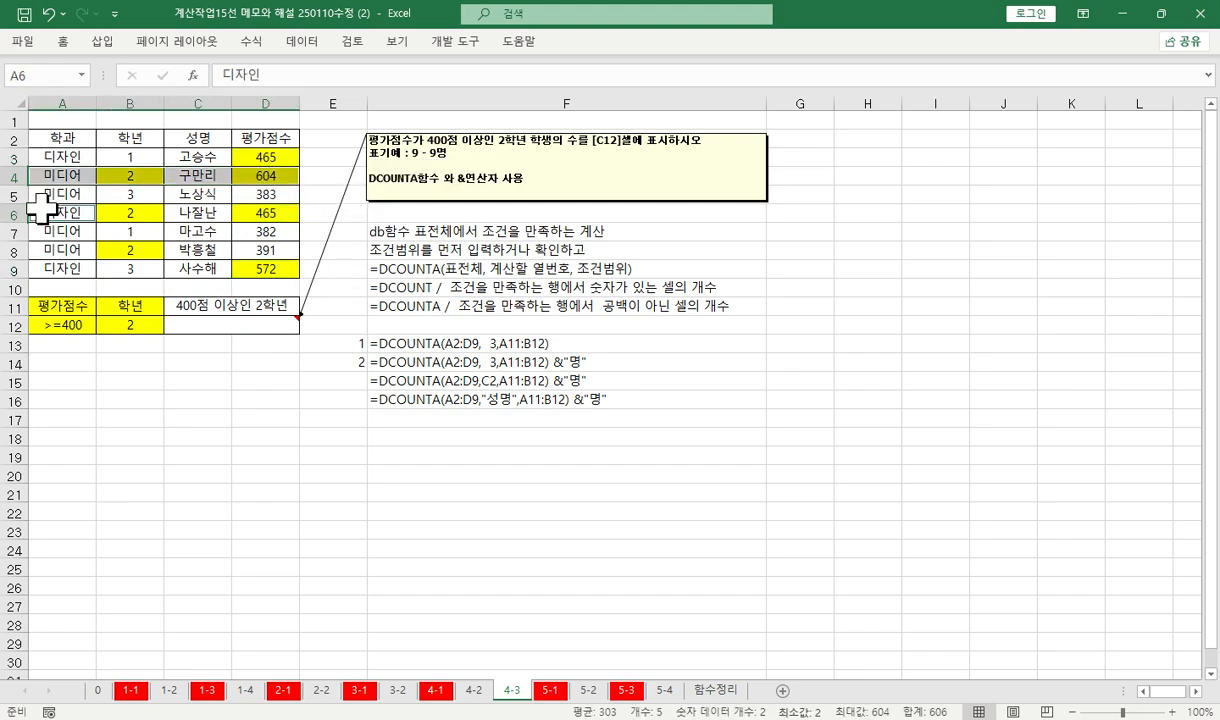
{"action": "left_click_drag", "start_coordinate": [42, 207], "coordinate": [256, 212]}
{"action": "right_click", "coordinate": [262, 212]}
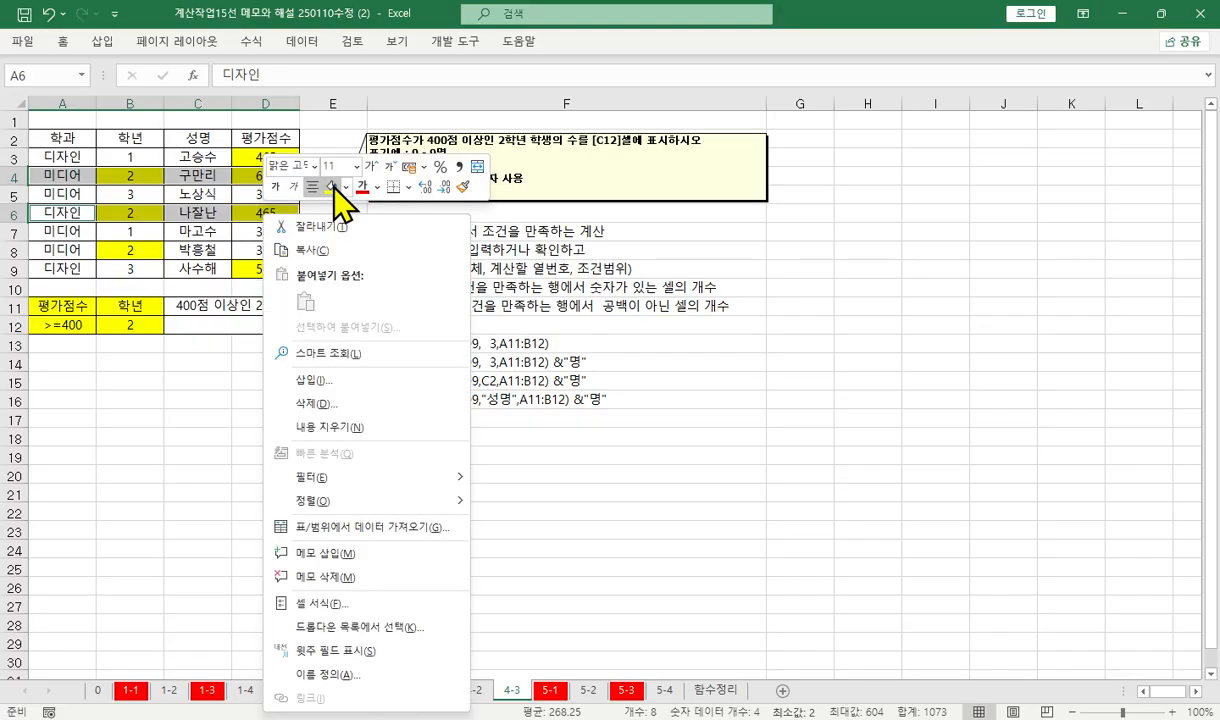
{"action": "left_click", "coordinate": [331, 187]}
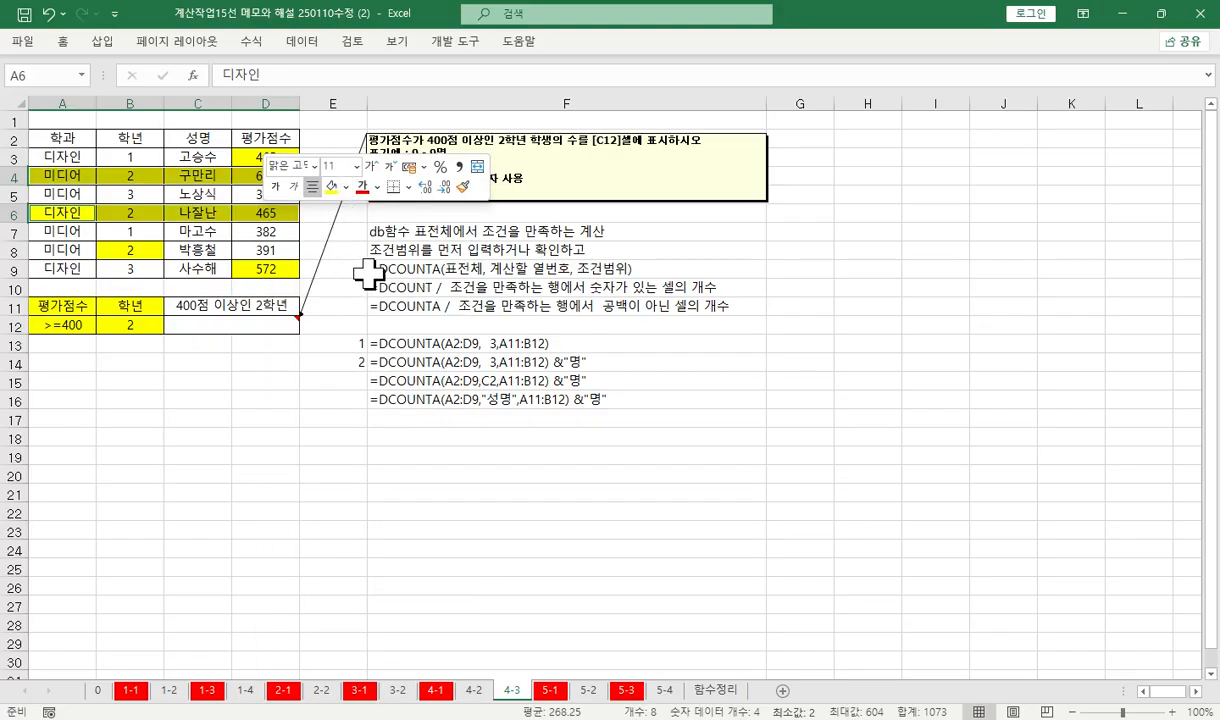
Read the database function notes in F7 and F11, and examine the 학과 column and the records in A3:D9
{"action": "left_click", "coordinate": [465, 230]}
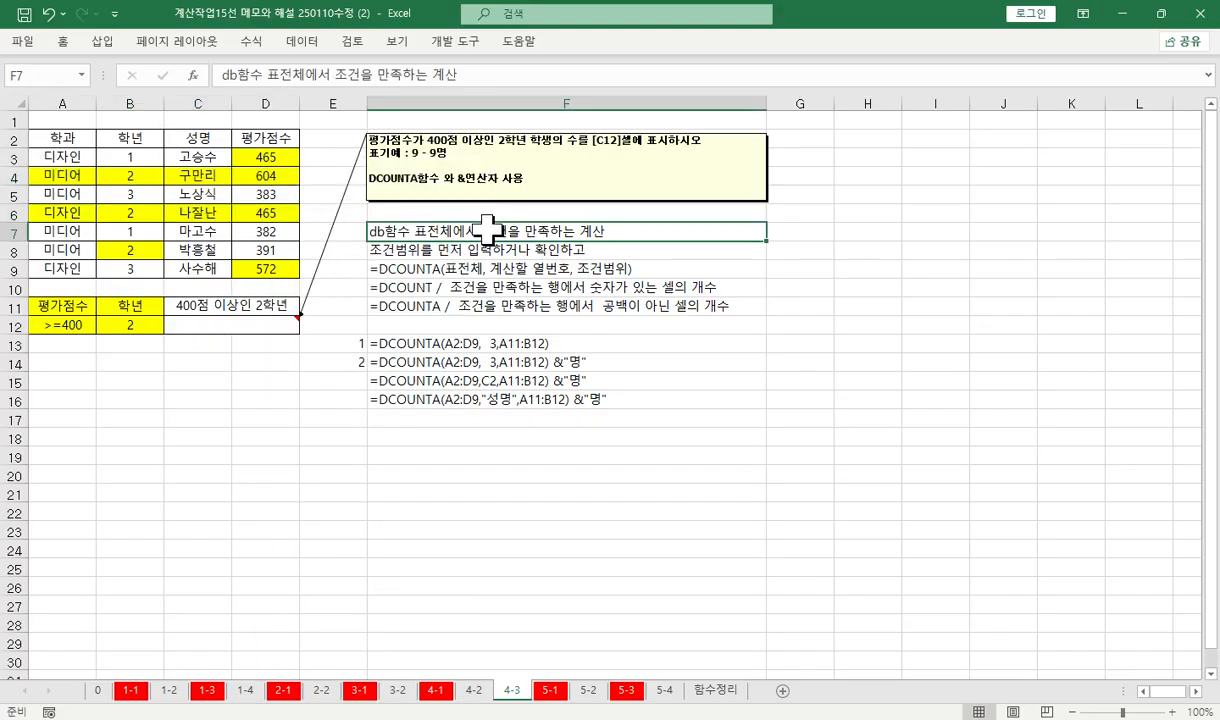
{"action": "left_click", "coordinate": [483, 307]}
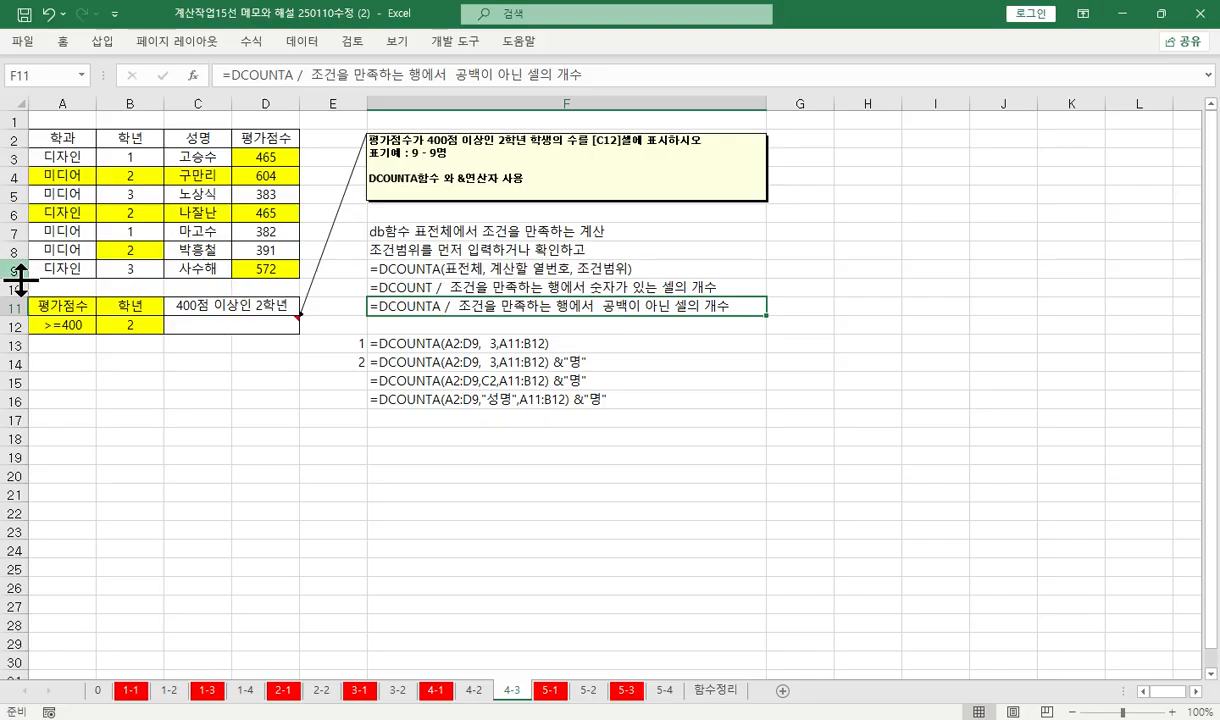
{"action": "left_click", "coordinate": [63, 145]}
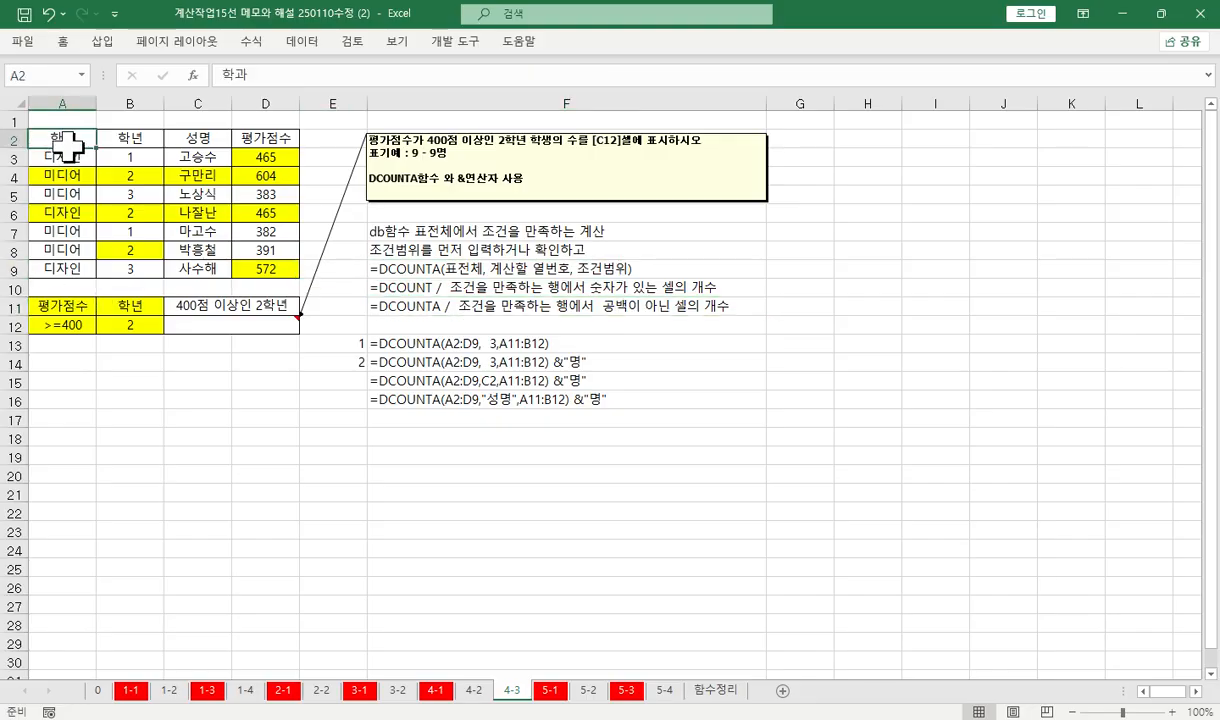
{"action": "left_click_drag", "start_coordinate": [63, 145], "coordinate": [85, 265]}
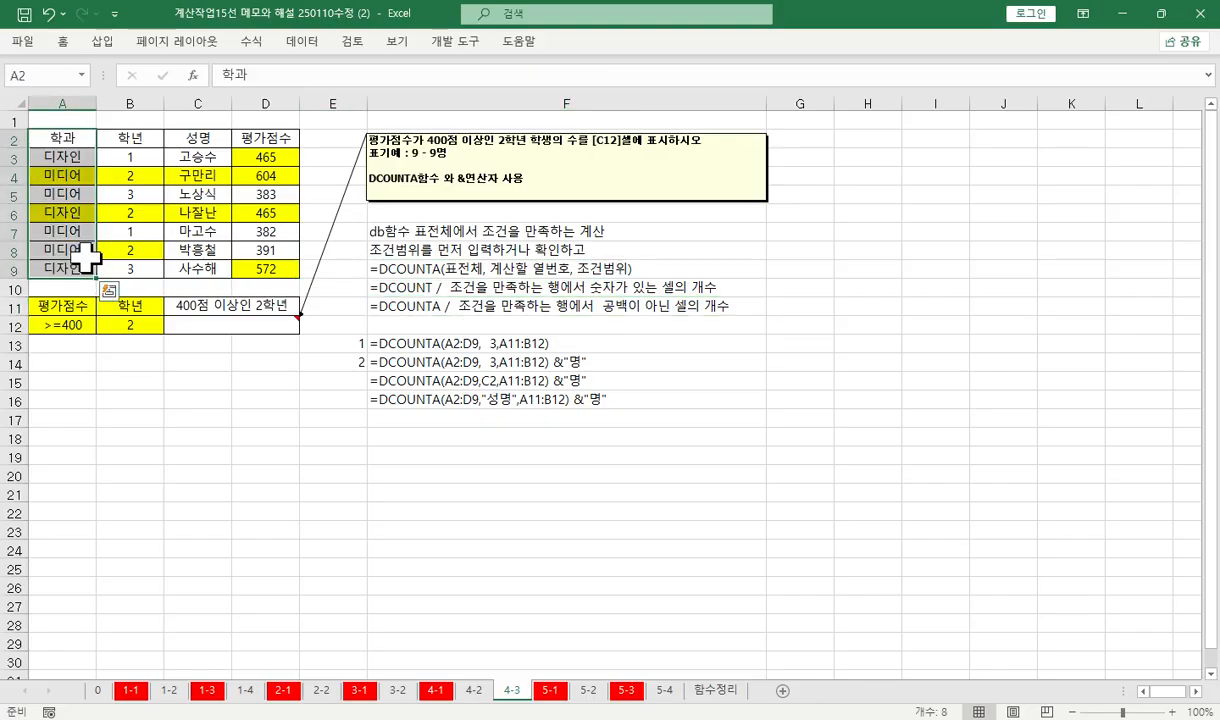
{"action": "left_click", "coordinate": [60, 160]}
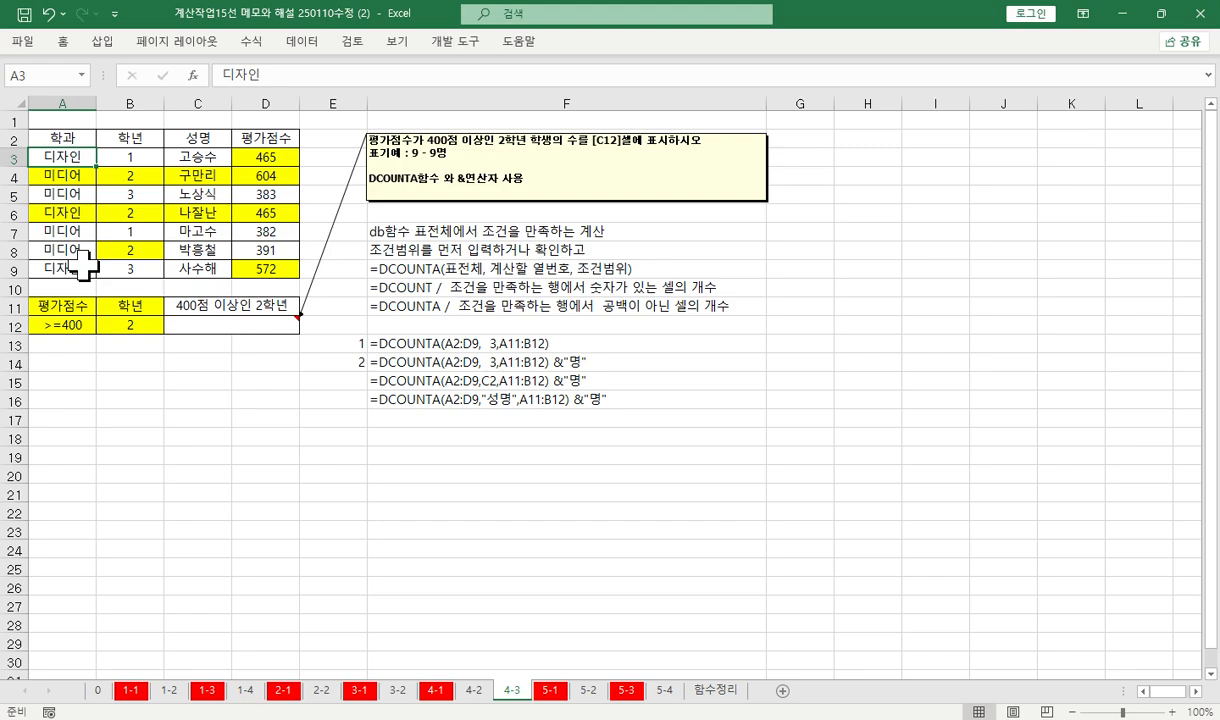
{"action": "key", "text": "Down"}
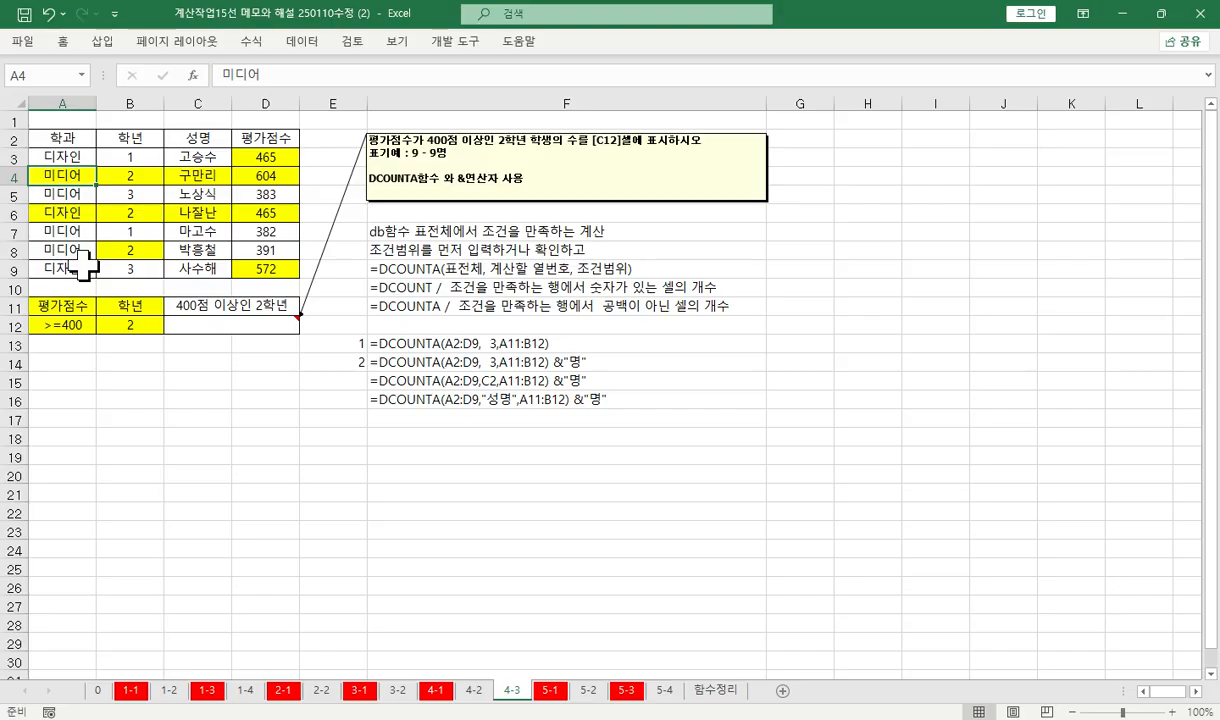
{"action": "key", "text": "Down"}
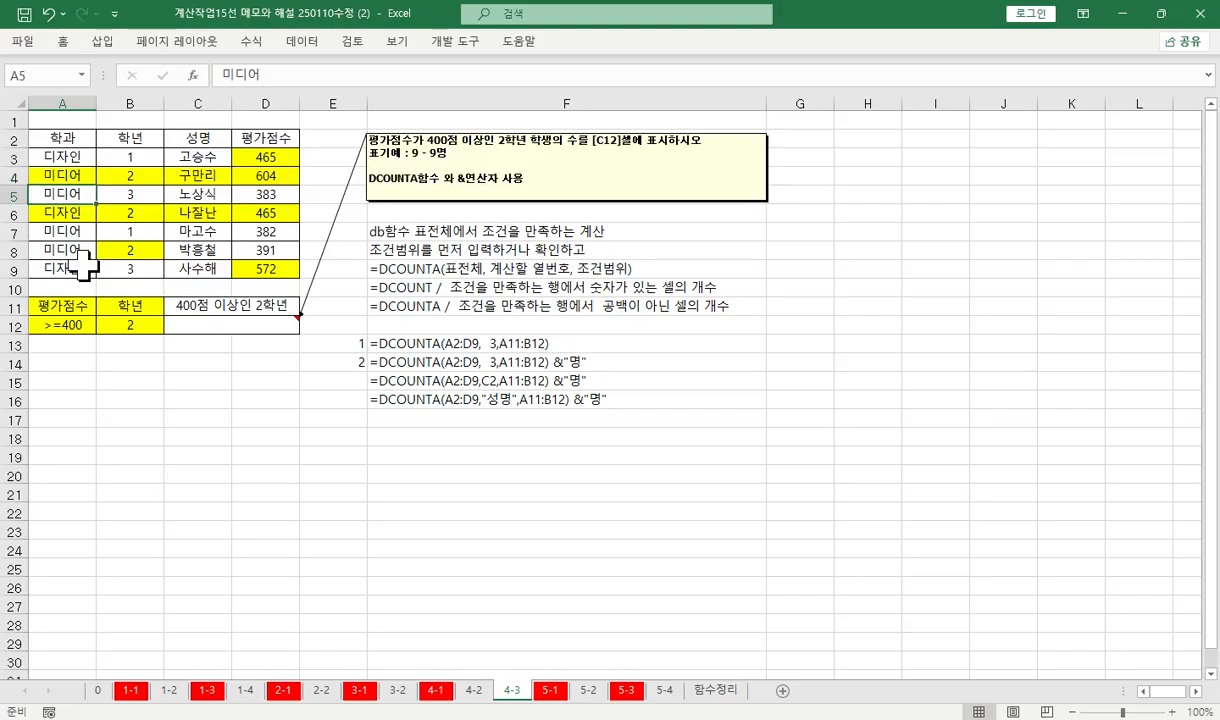
{"action": "key", "text": "Down"}
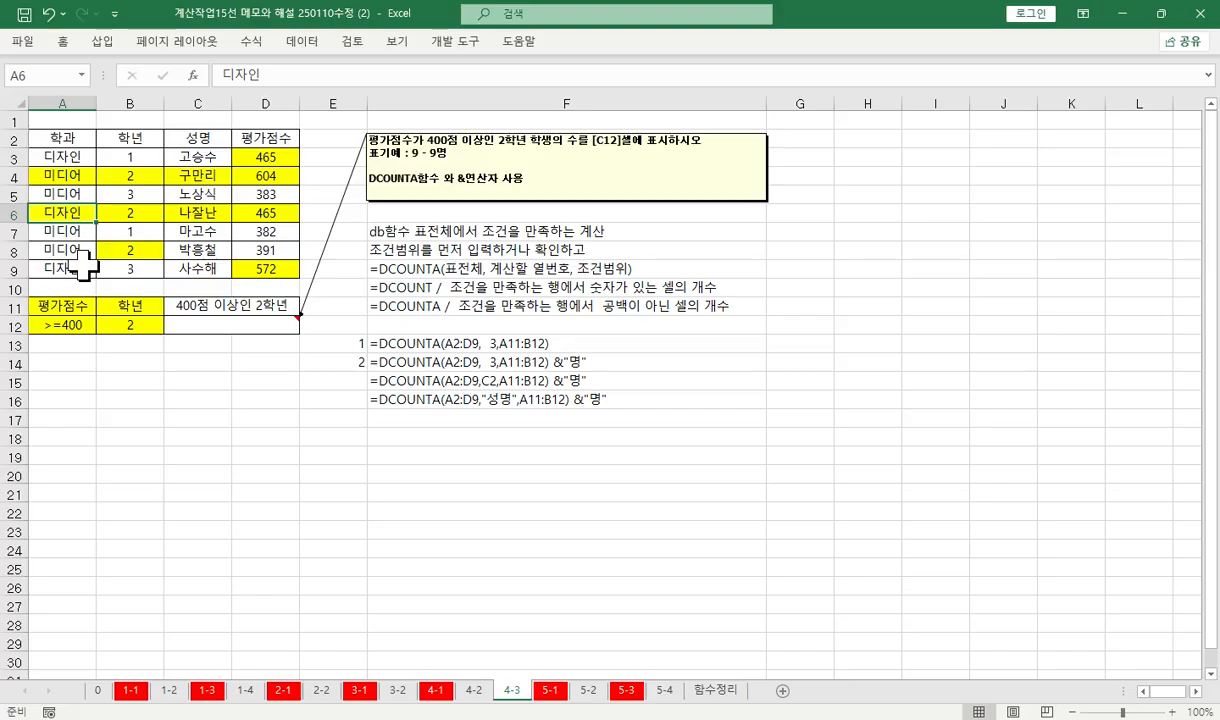
{"action": "left_click_drag", "start_coordinate": [62, 157], "coordinate": [235, 265]}
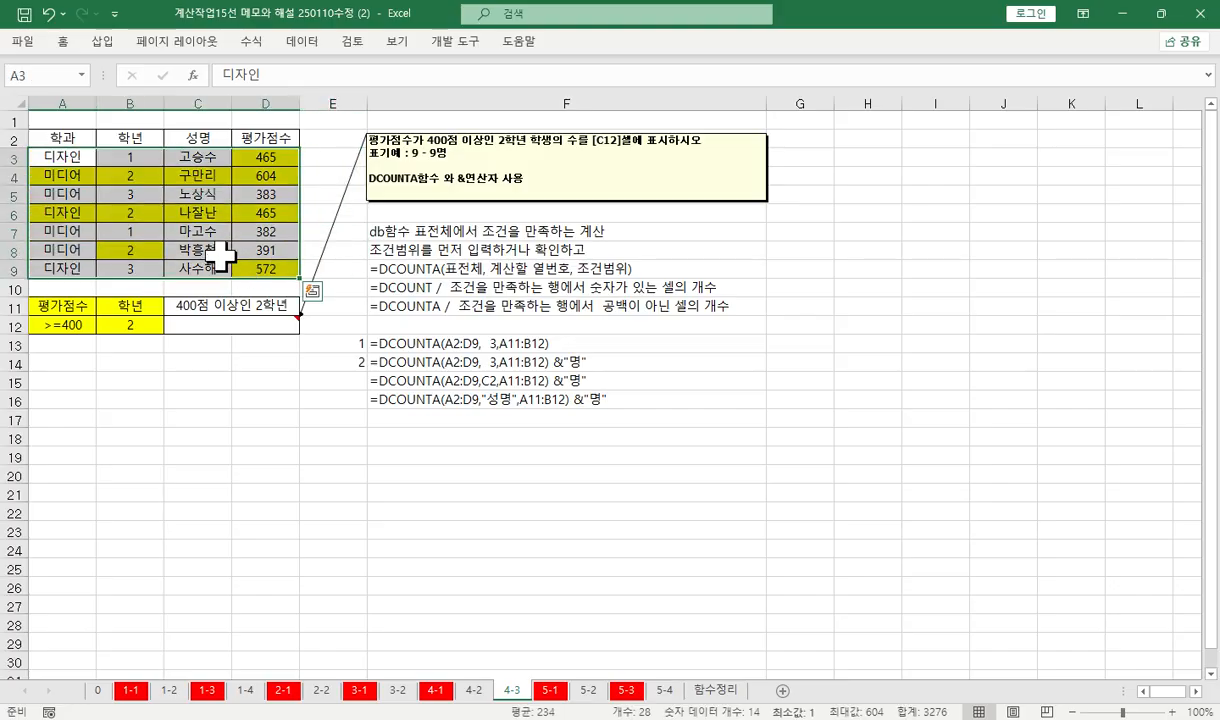
Examine the field headings 학과, 학년, 성명 and 평가점수 in row 2 against the records in A3:D9
{"action": "left_click", "coordinate": [62, 137]}
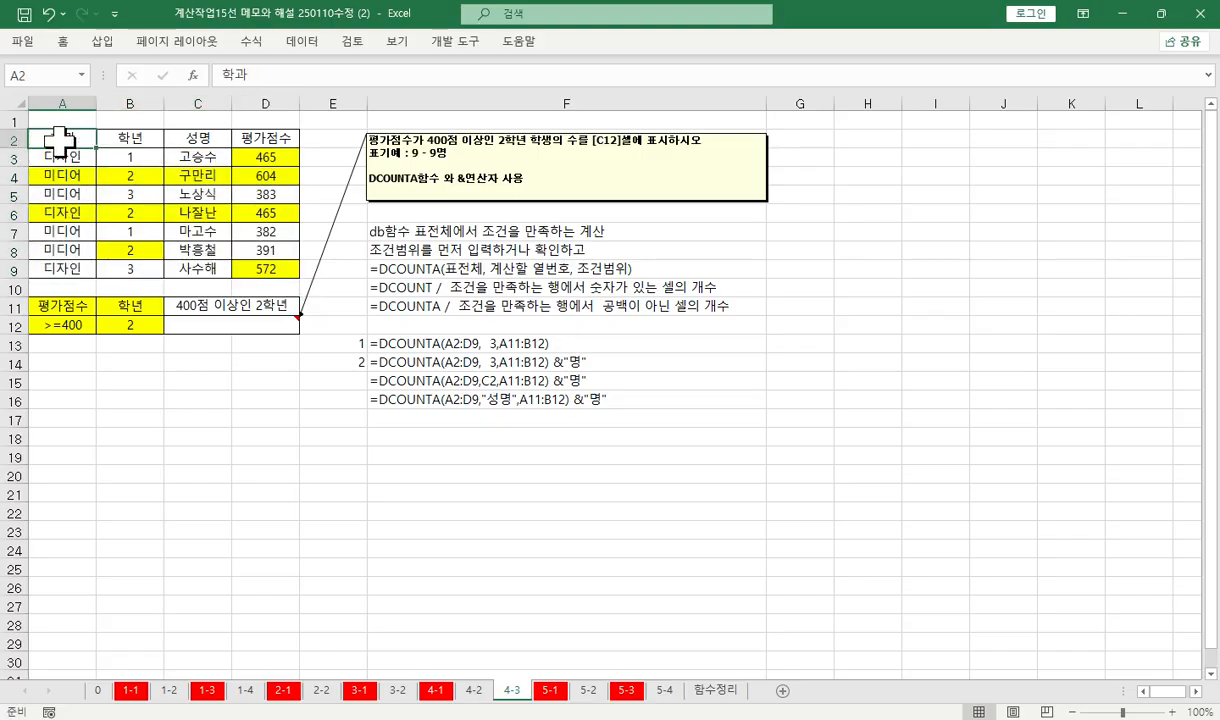
{"action": "left_click", "coordinate": [128, 140]}
{"action": "left_click", "coordinate": [197, 140]}
{"action": "left_click", "coordinate": [262, 140]}
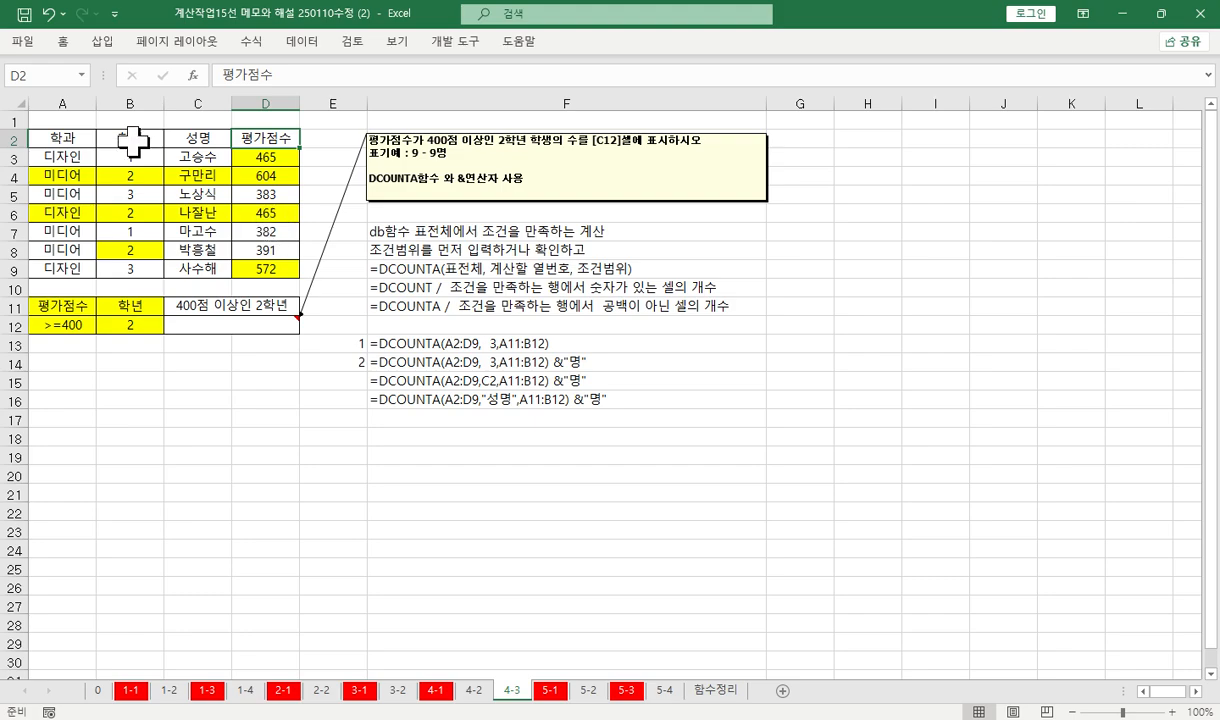
{"action": "left_click_drag", "start_coordinate": [128, 138], "coordinate": [136, 248]}
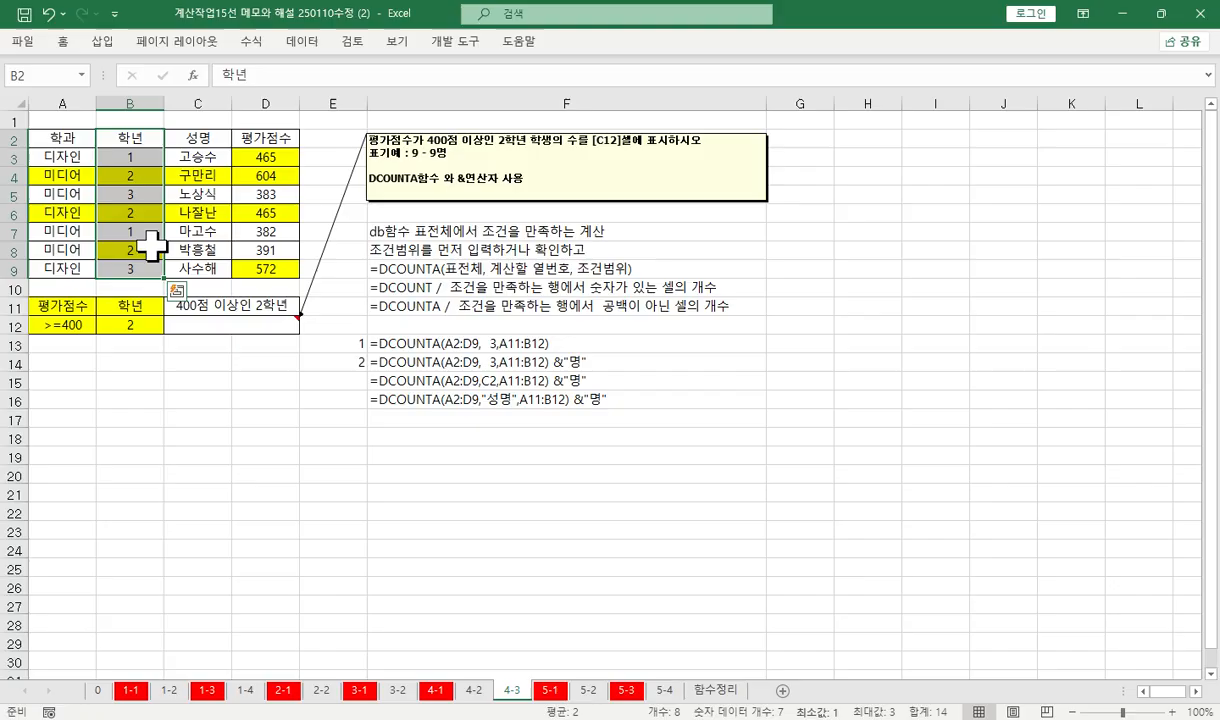
{"action": "left_click", "coordinate": [133, 158]}
{"action": "left_click", "coordinate": [132, 172]}
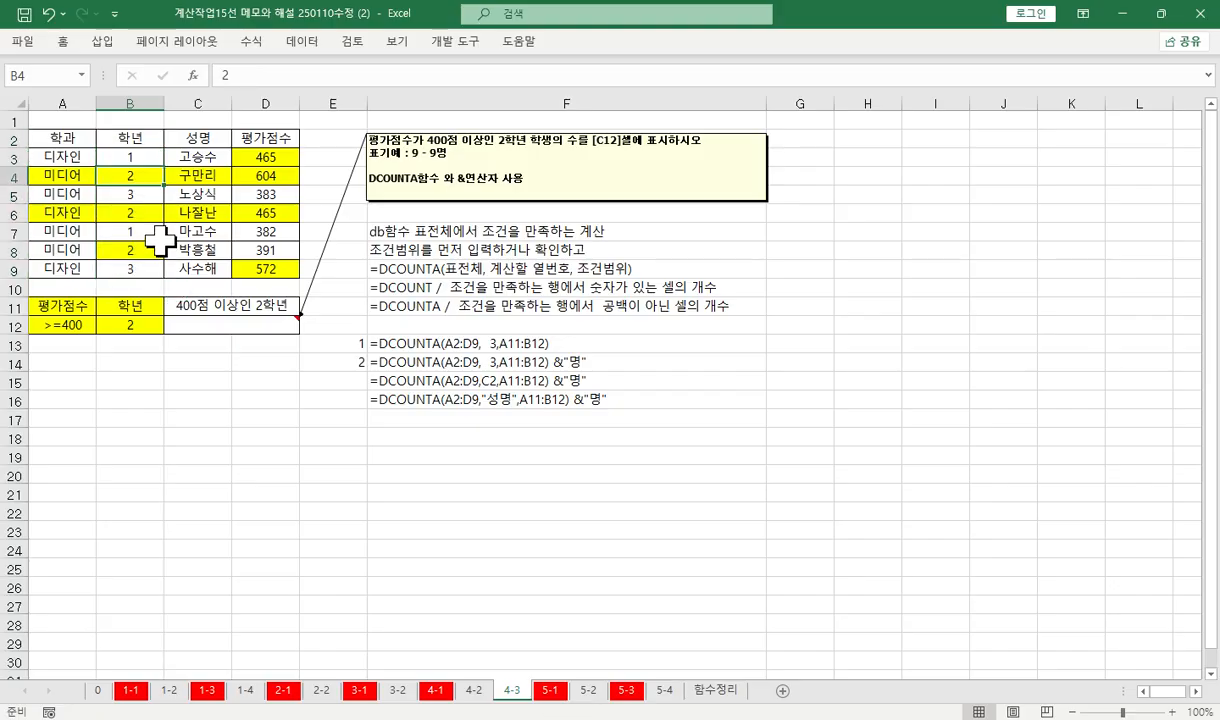
{"action": "left_click_drag", "start_coordinate": [60, 157], "coordinate": [260, 266]}
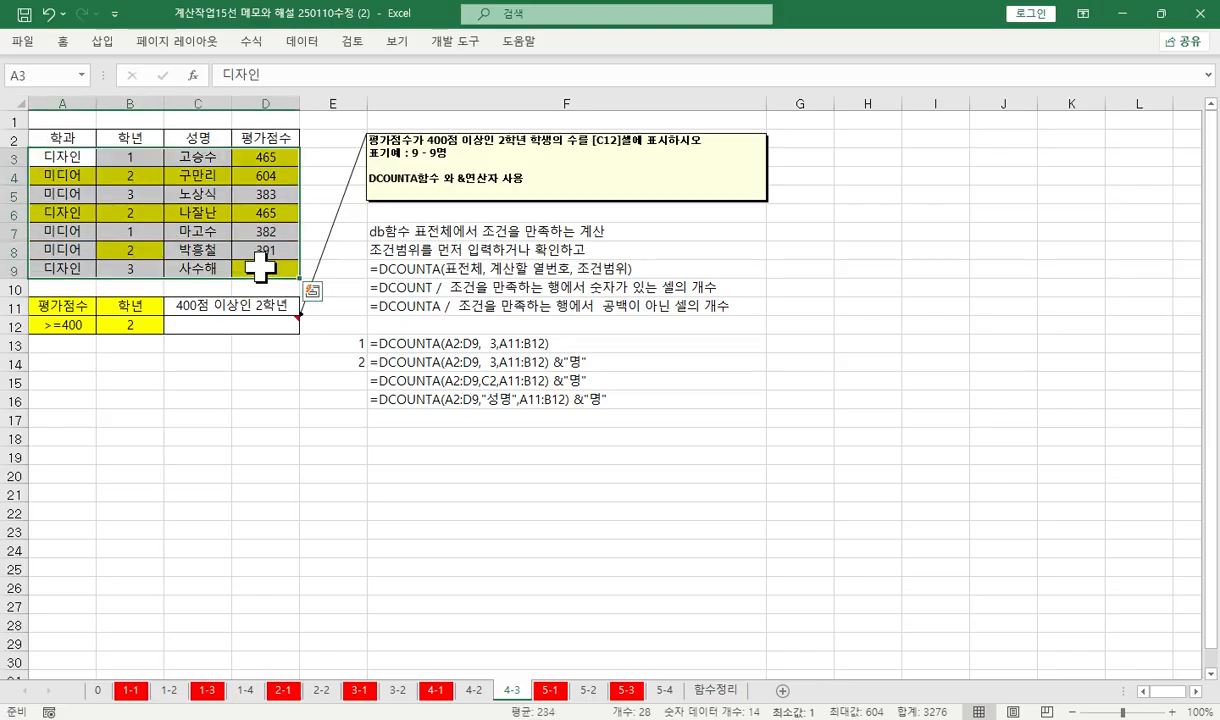
{"action": "left_click", "coordinate": [76, 137]}
{"action": "left_click", "coordinate": [126, 138]}
{"action": "left_click", "coordinate": [190, 141]}
{"action": "left_click", "coordinate": [277, 143]}
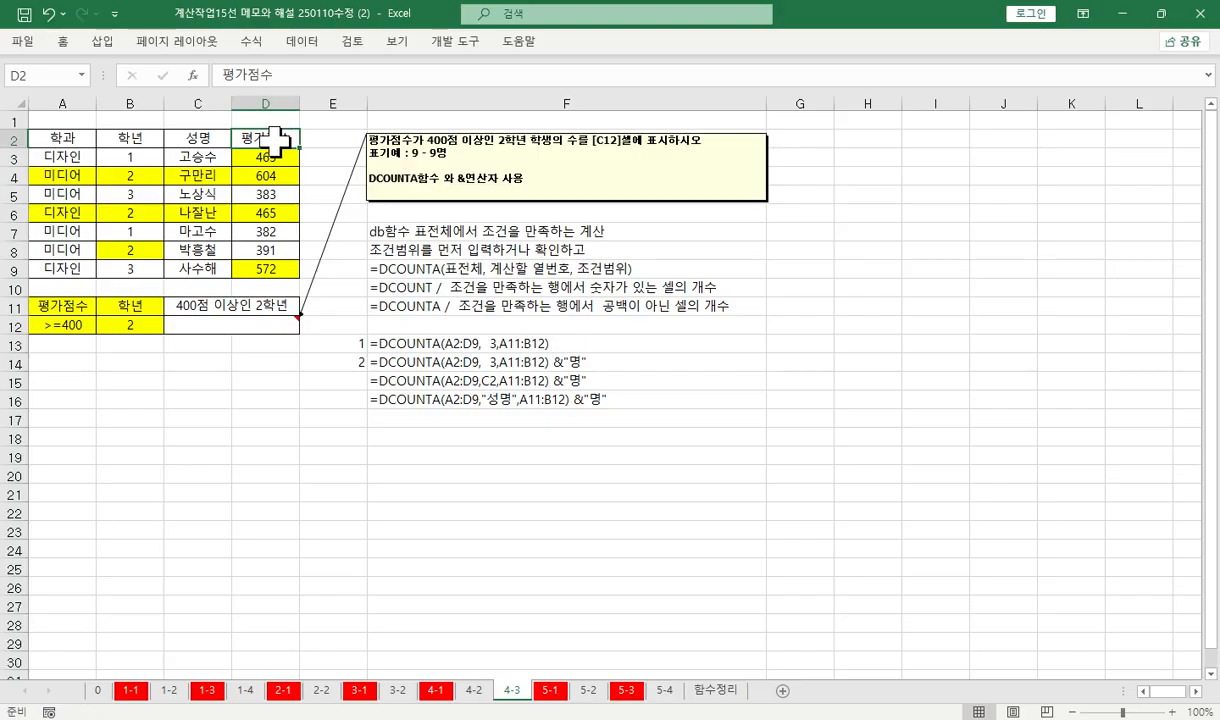
Compare the DCOUNT and DCOUNTA notes in F10:F11 with the numeric 학년 and 평가점수 columns and the text column 성명
{"action": "left_click", "coordinate": [413, 288]}
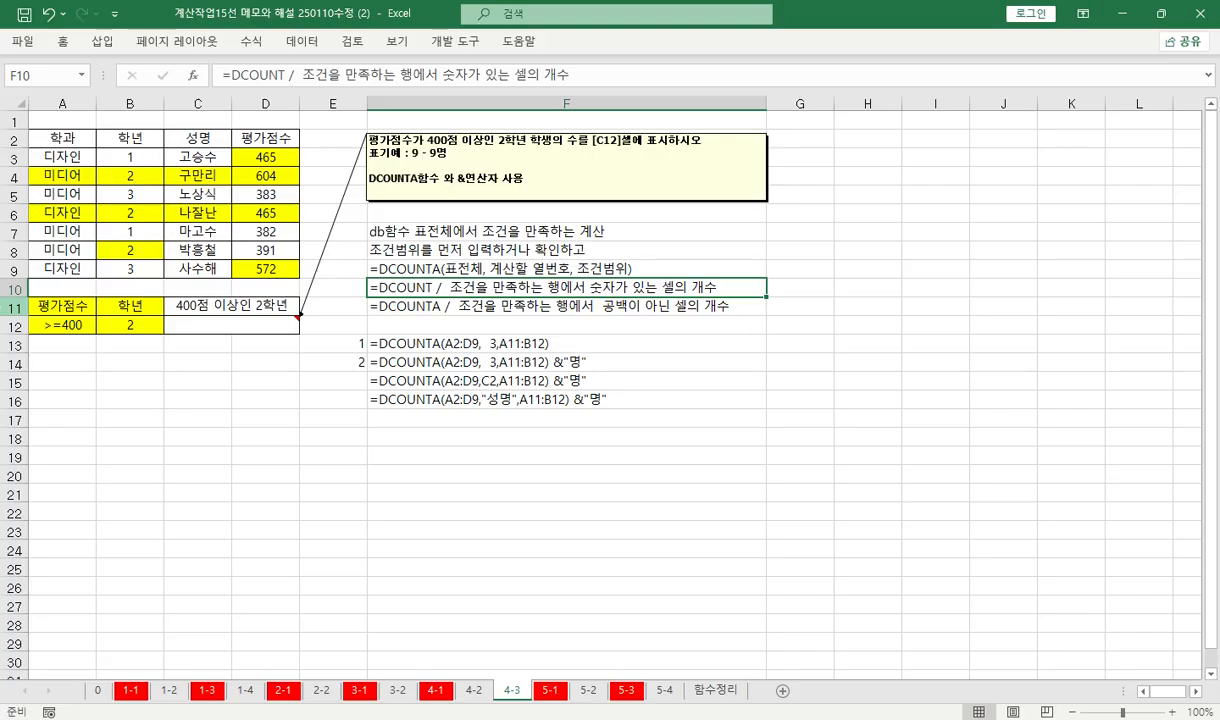
{"action": "left_click_drag", "start_coordinate": [145, 158], "coordinate": [148, 268]}
{"action": "left_click_drag", "start_coordinate": [266, 155], "coordinate": [282, 275]}
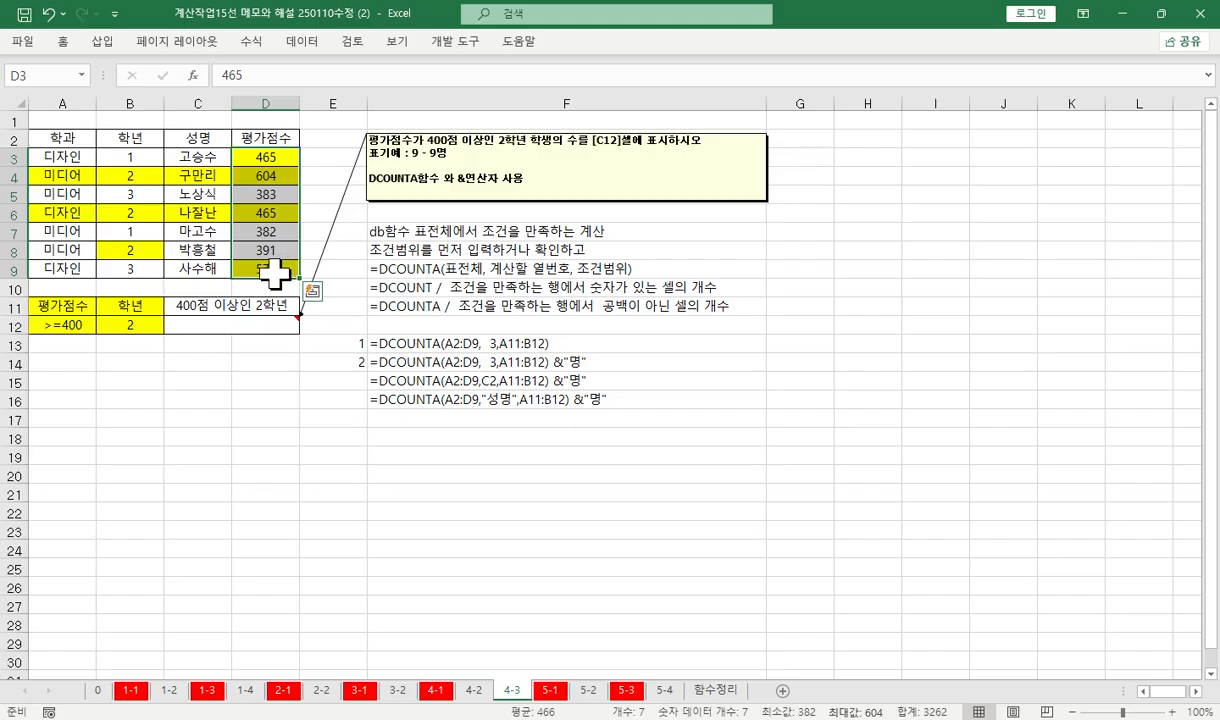
{"action": "left_click", "coordinate": [400, 289]}
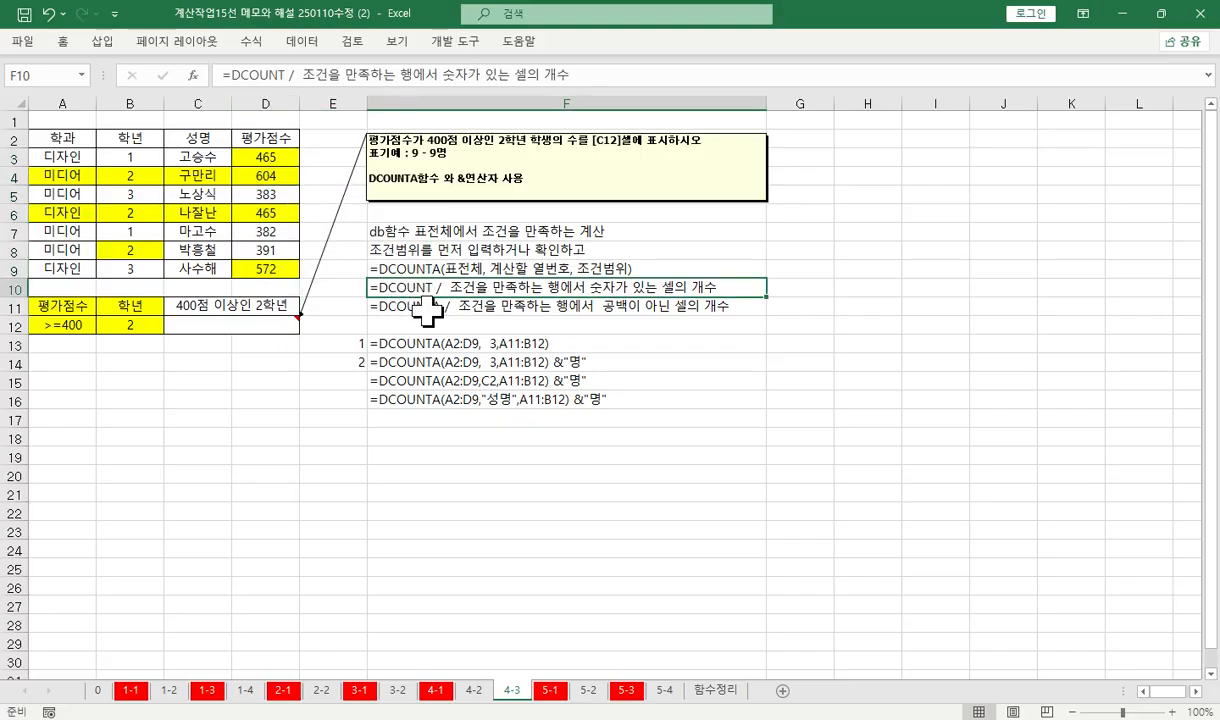
{"action": "left_click_drag", "start_coordinate": [413, 288], "coordinate": [435, 306]}
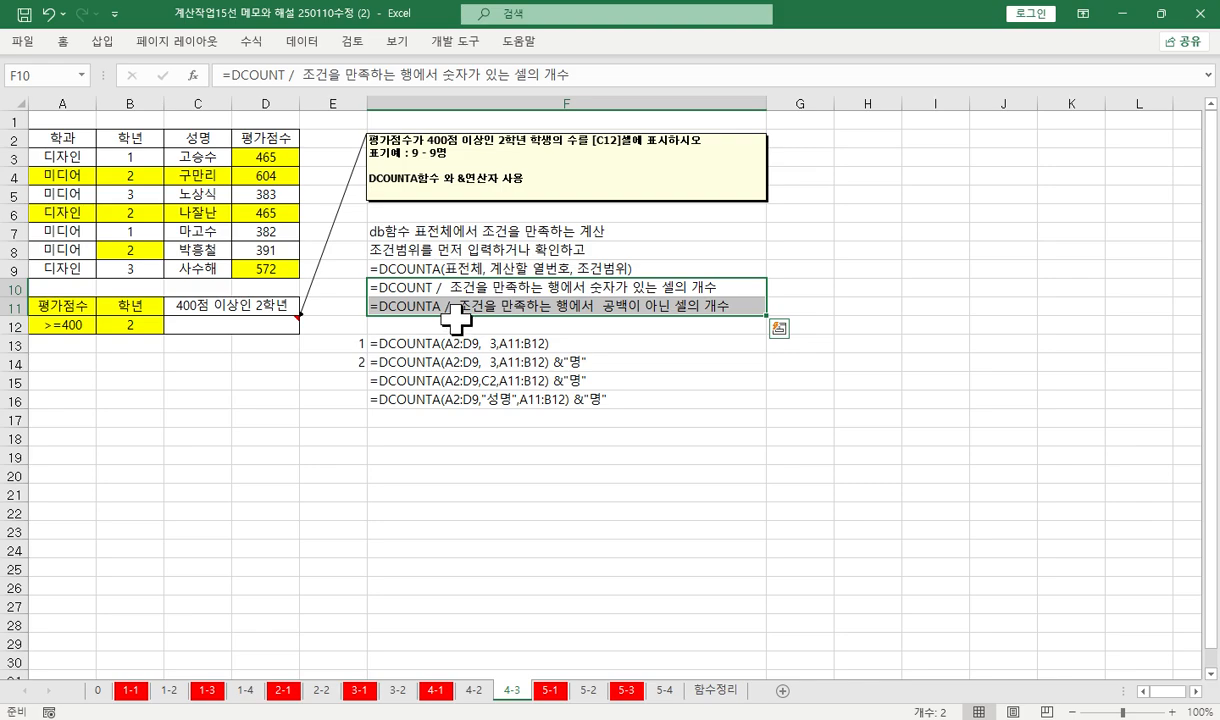
{"action": "left_click", "coordinate": [452, 290]}
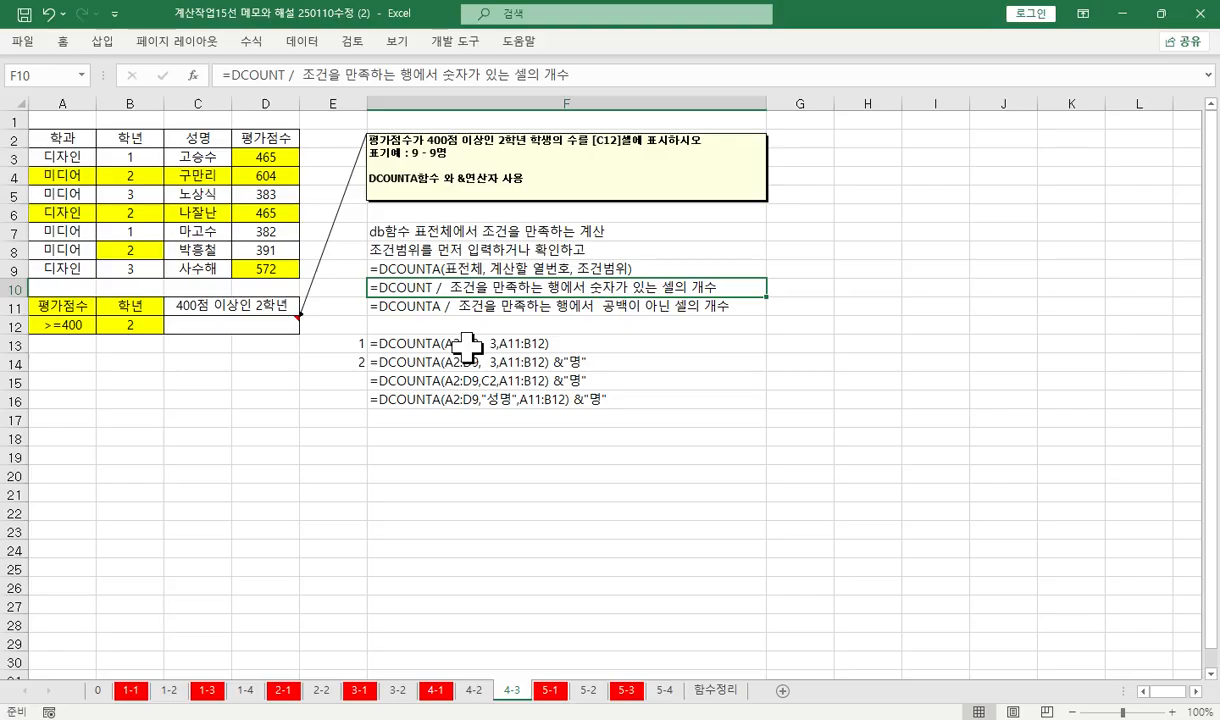
{"action": "left_click", "coordinate": [198, 140]}
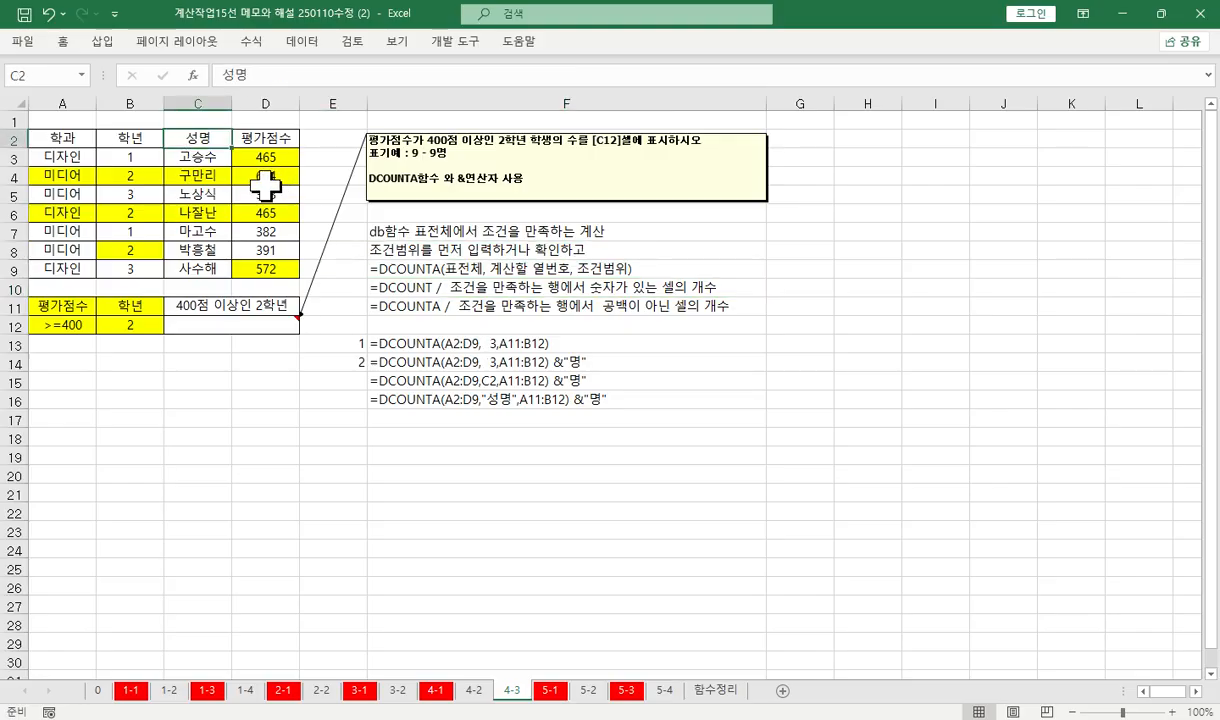
{"action": "left_click_drag", "start_coordinate": [198, 157], "coordinate": [200, 283]}
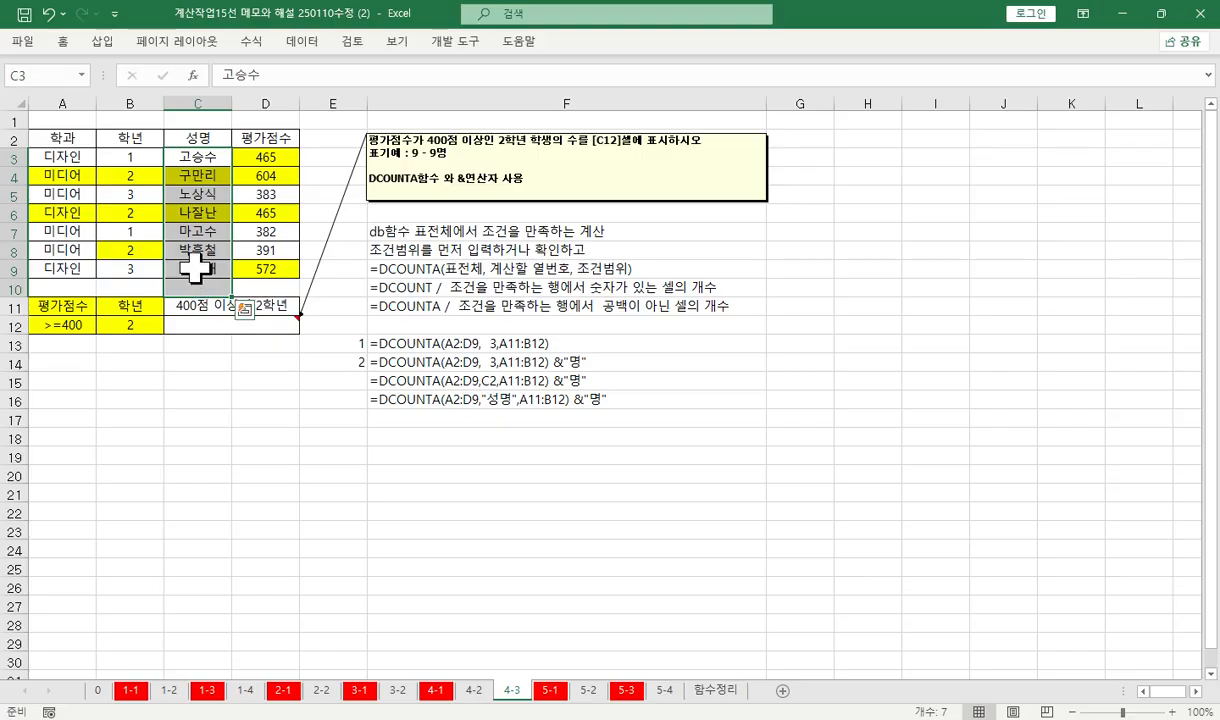
Review the DCOUNT and DCOUNTA notes in F10:F11 against the table's field headings, and read the sample DCOUNTA formulas in F14:F16
{"action": "left_click", "coordinate": [400, 289]}
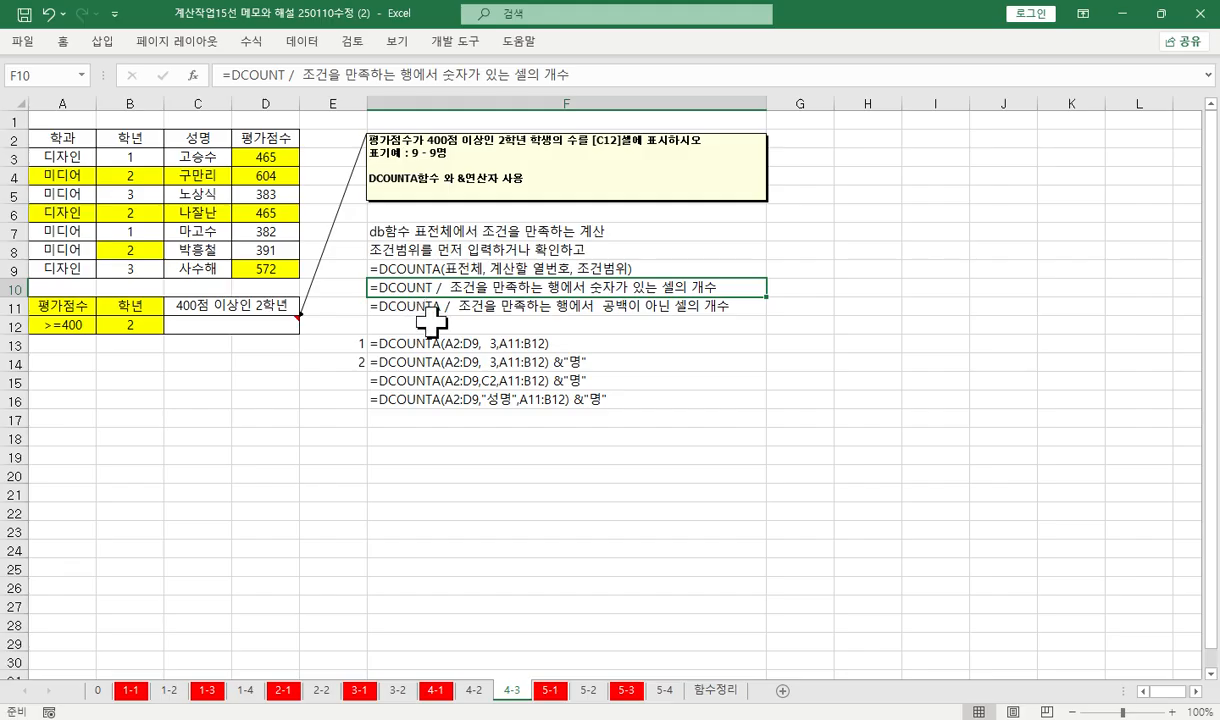
{"action": "left_click", "coordinate": [400, 306]}
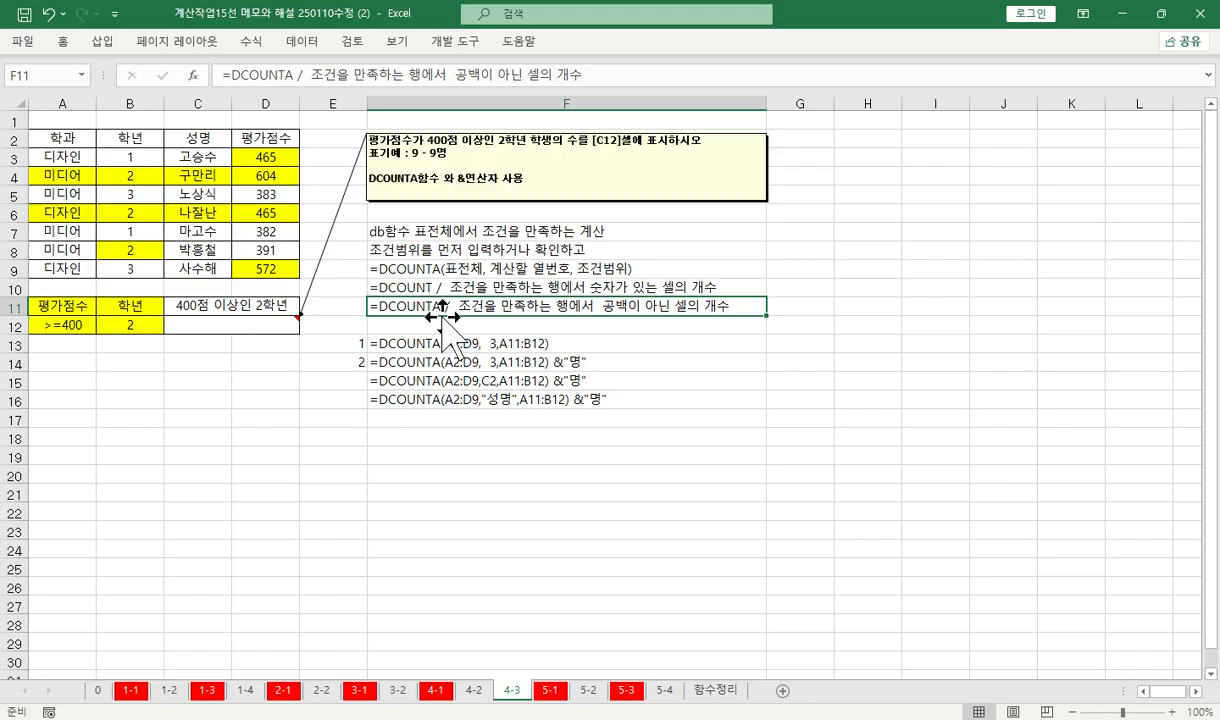
{"action": "left_click_drag", "start_coordinate": [62, 157], "coordinate": [241, 262]}
{"action": "left_click", "coordinate": [66, 134]}
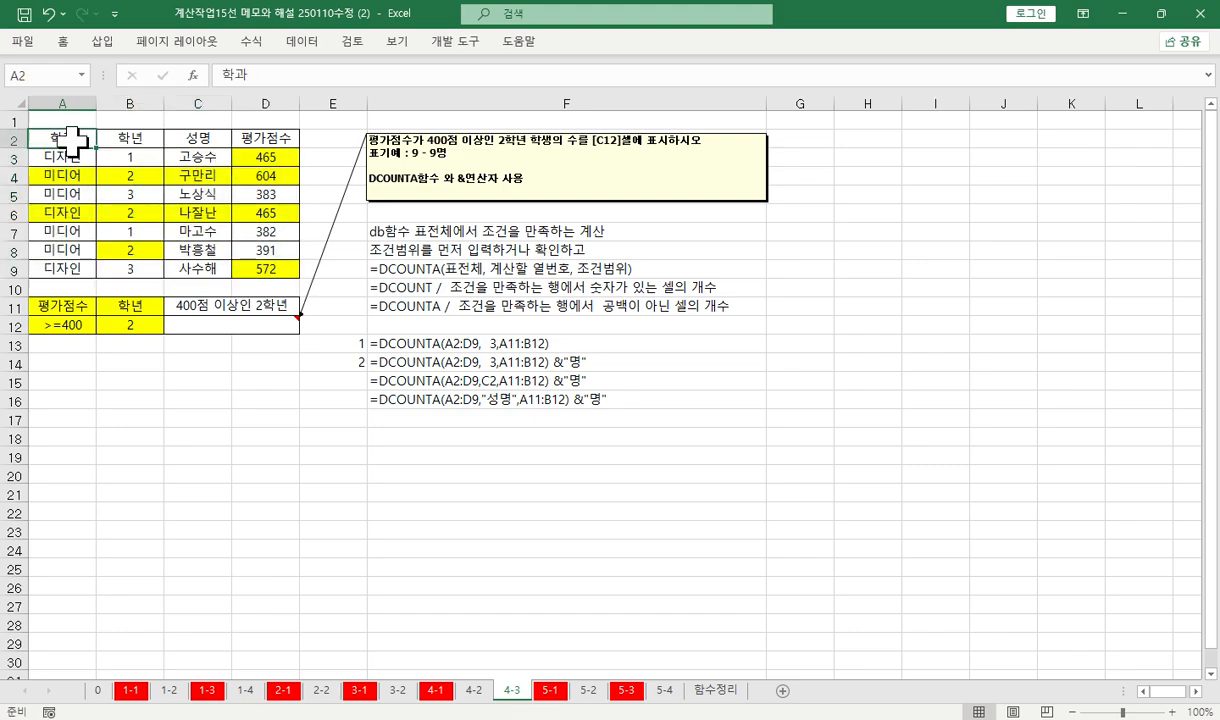
{"action": "left_click", "coordinate": [175, 134]}
{"action": "left_click", "coordinate": [277, 148]}
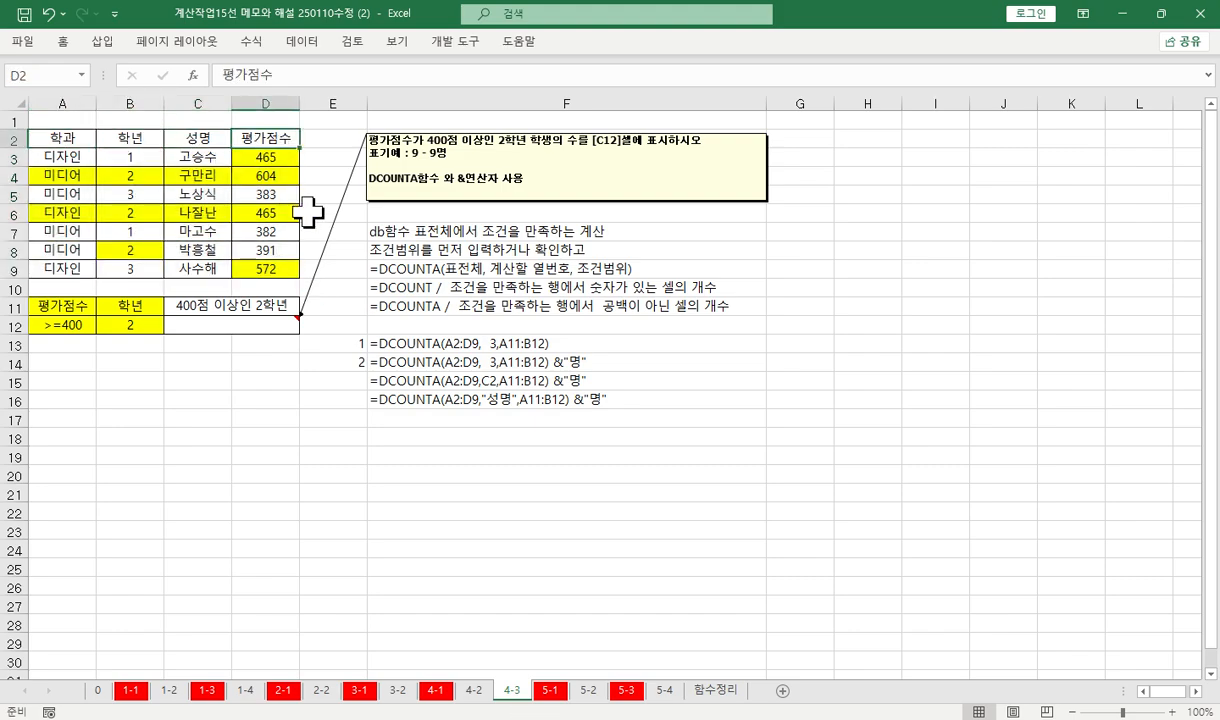
{"action": "left_click", "coordinate": [580, 285]}
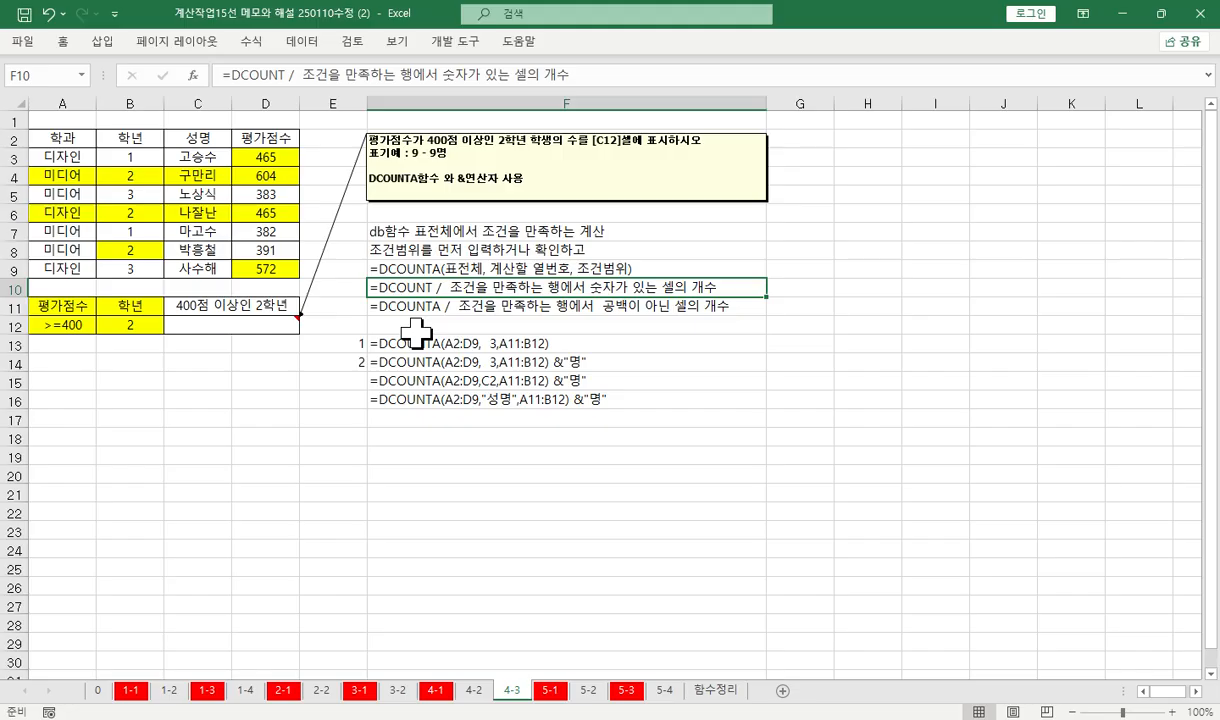
{"action": "left_click", "coordinate": [131, 141]}
{"action": "left_click", "coordinate": [258, 140]}
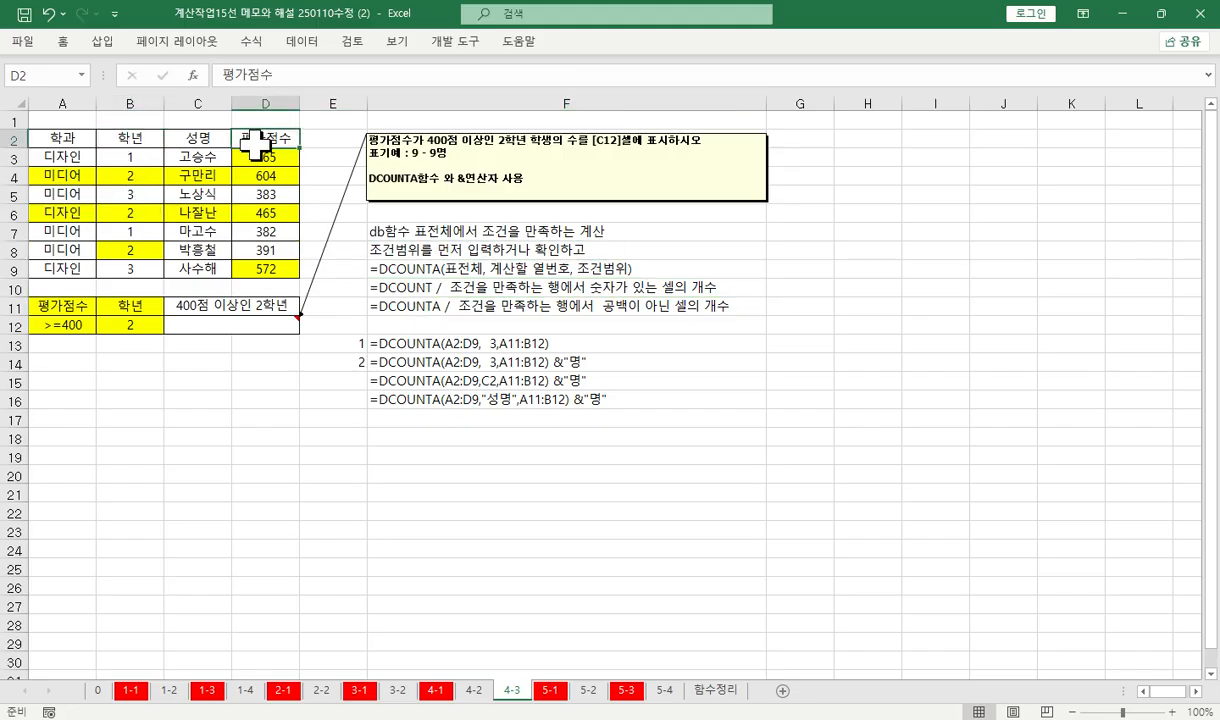
{"action": "left_click", "coordinate": [242, 326]}
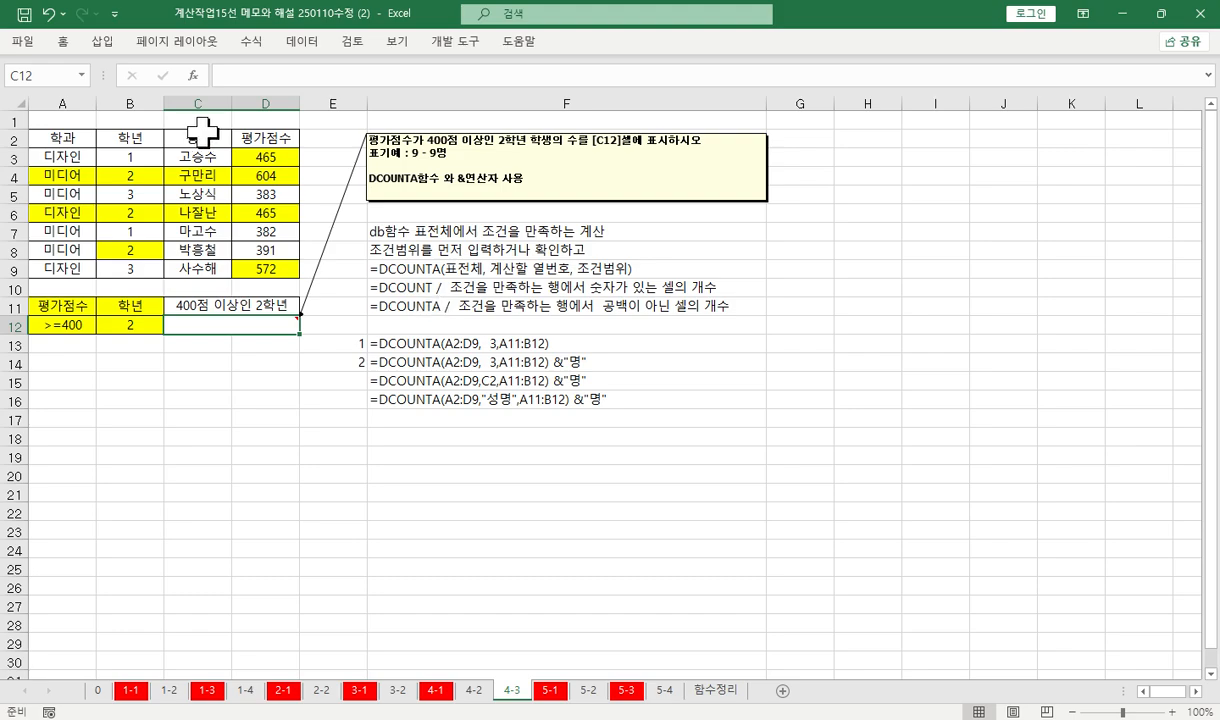
{"action": "left_click", "coordinate": [484, 361]}
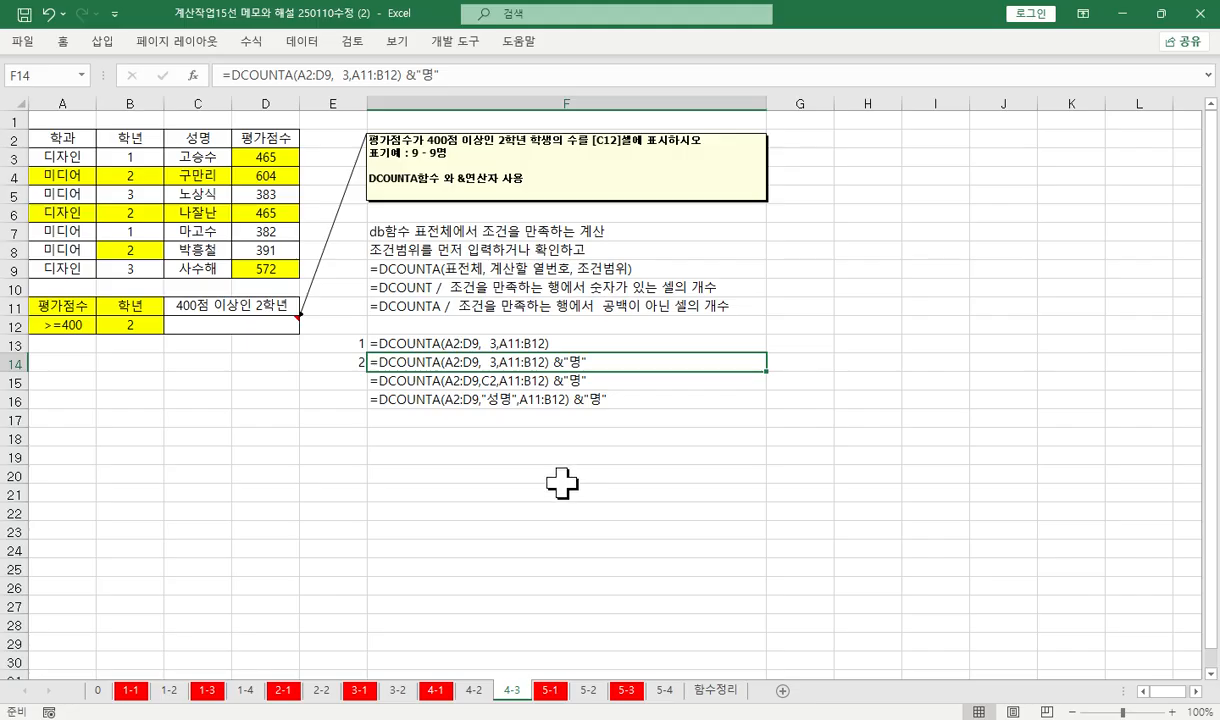
{"action": "left_click", "coordinate": [478, 380]}
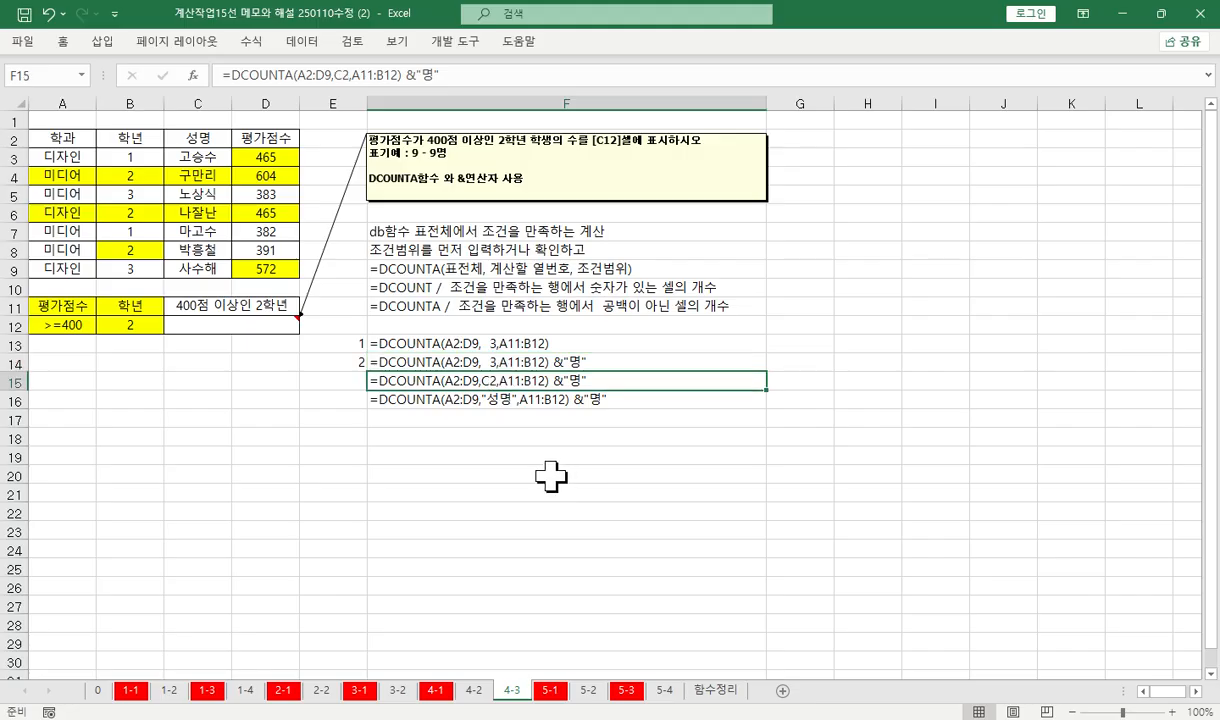
{"action": "left_click", "coordinate": [517, 400]}
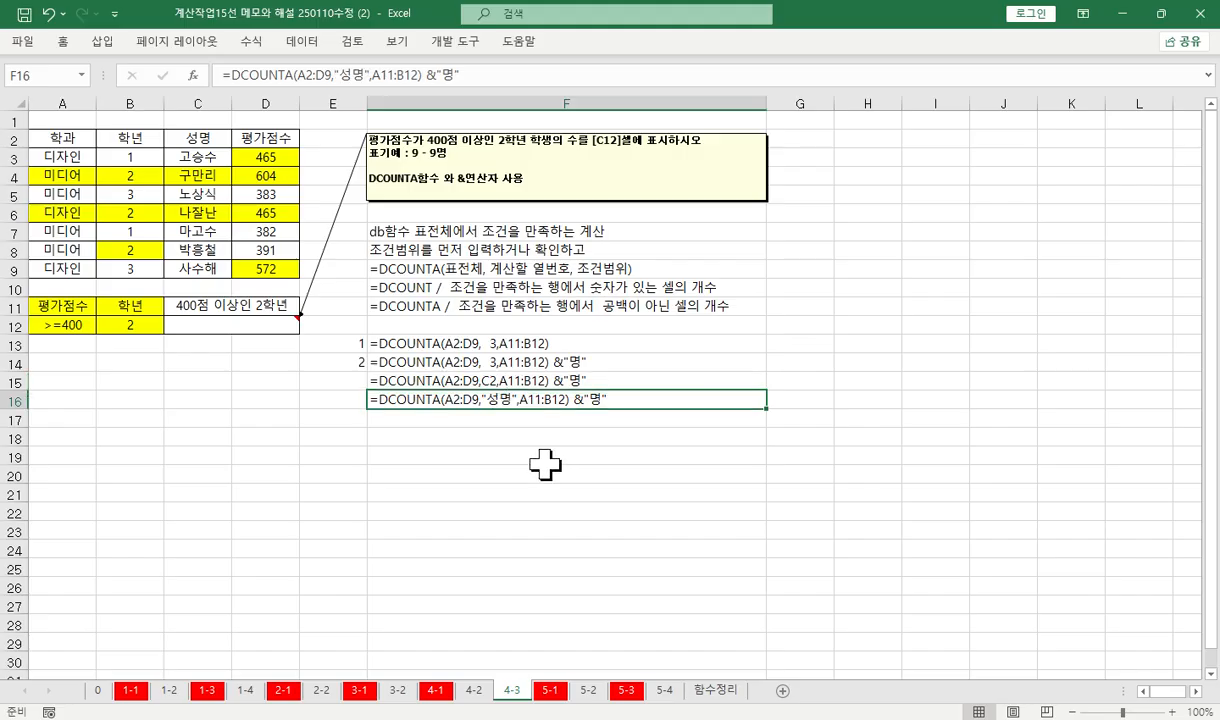
Enter a DCOUNTA formula in C12 with database A2:D9, field 3 and criteria A11:B12
{"action": "left_click", "coordinate": [193, 335]}
{"action": "left_click", "coordinate": [240, 72]}
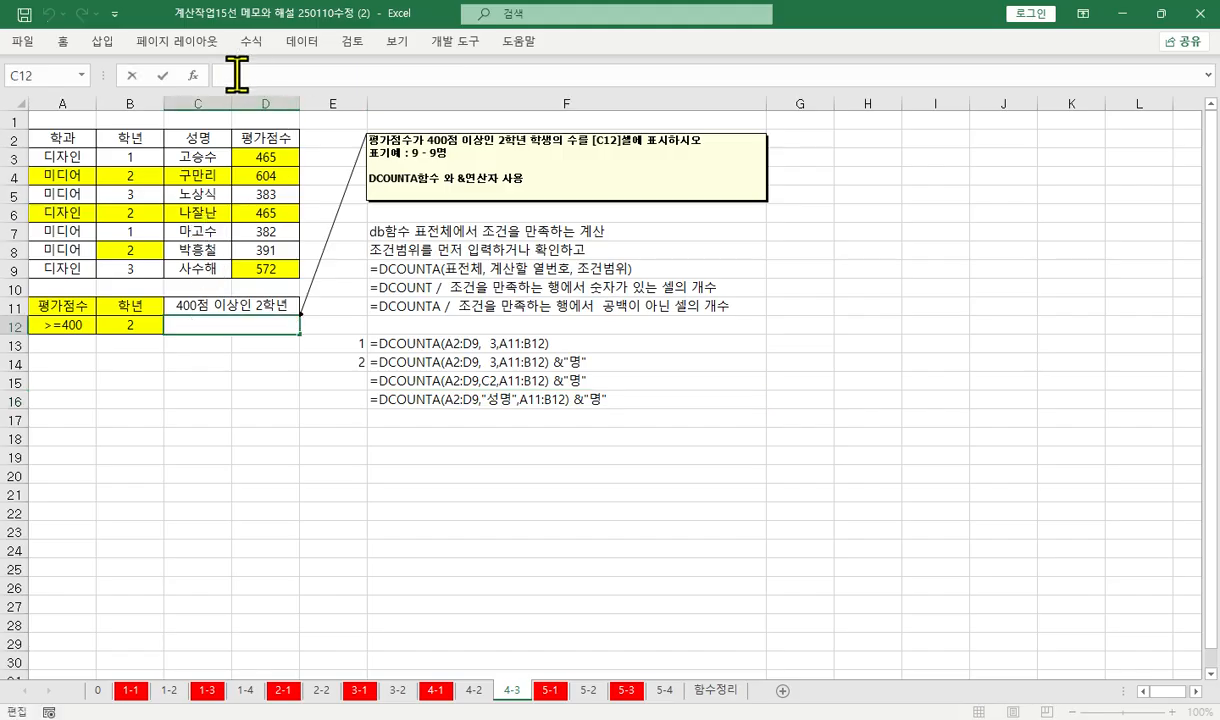
{"action": "type", "text": "=d"}
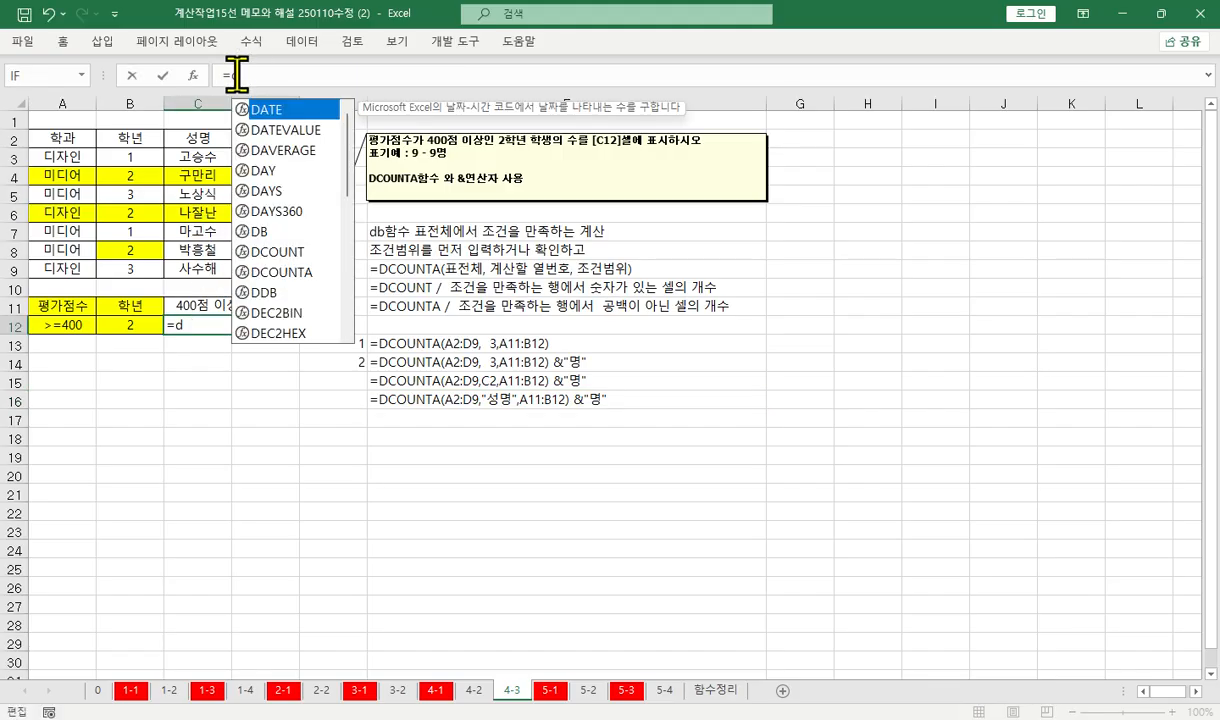
{"action": "type", "text": "counta("}
{"action": "key", "text": "ctrl+a"}
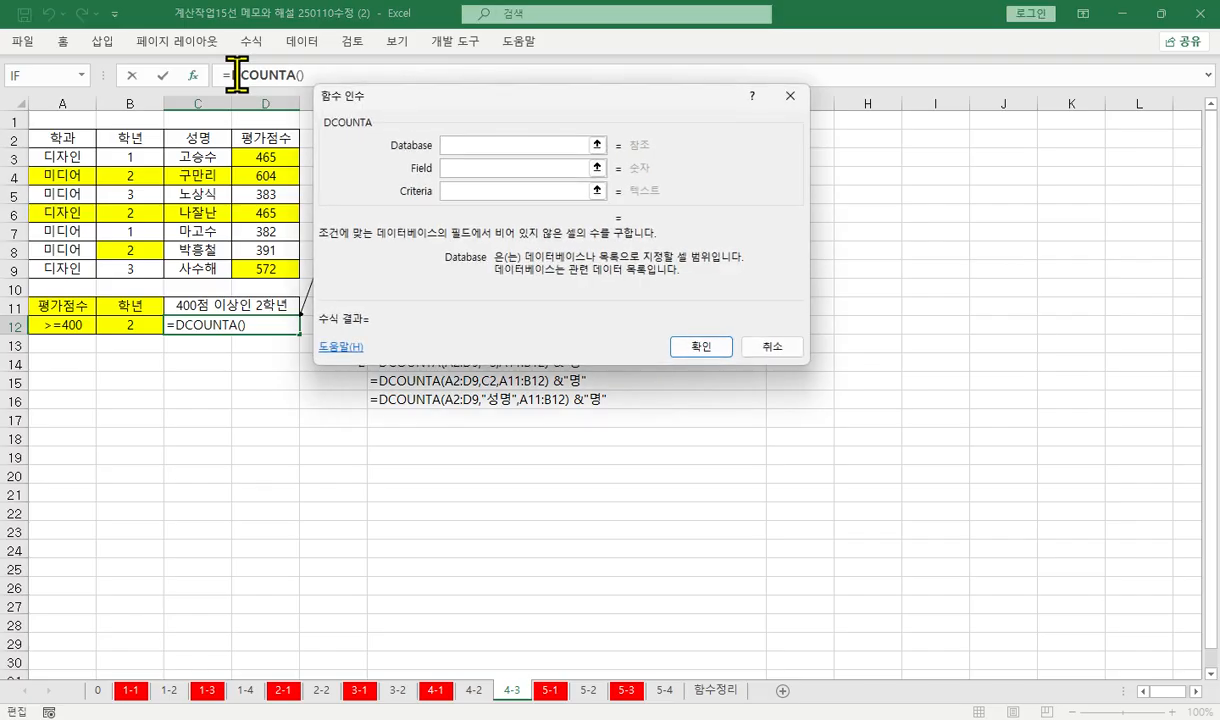
{"action": "left_click_drag", "start_coordinate": [50, 142], "coordinate": [250, 266]}
{"action": "key", "text": "Tab"}
{"action": "type", "text": "3"}
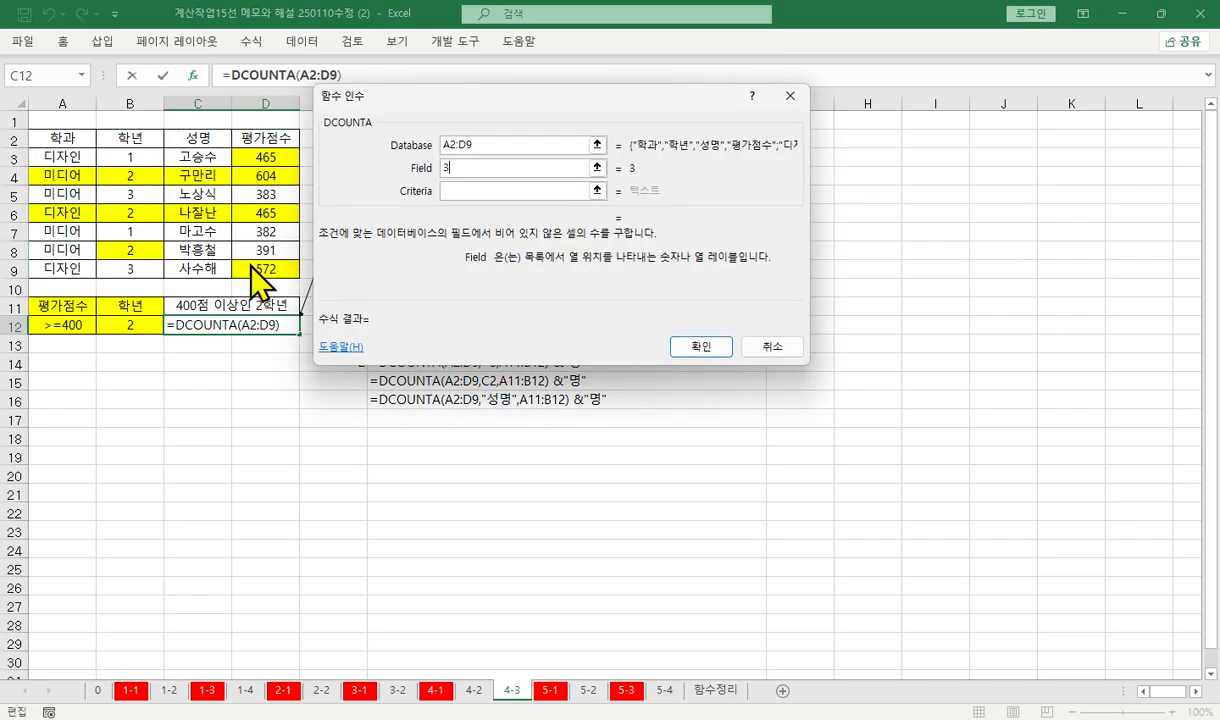
{"action": "key", "text": "Tab"}
{"action": "left_click_drag", "start_coordinate": [52, 303], "coordinate": [157, 320]}
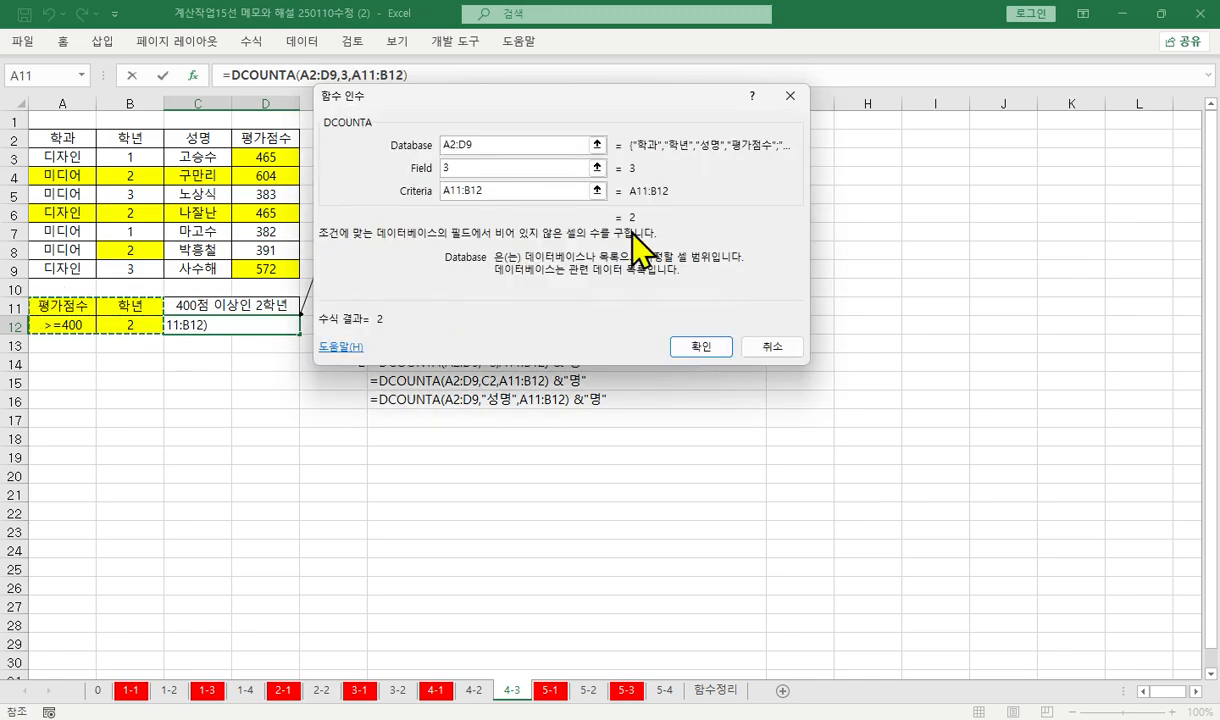
{"action": "left_click", "coordinate": [700, 347]}
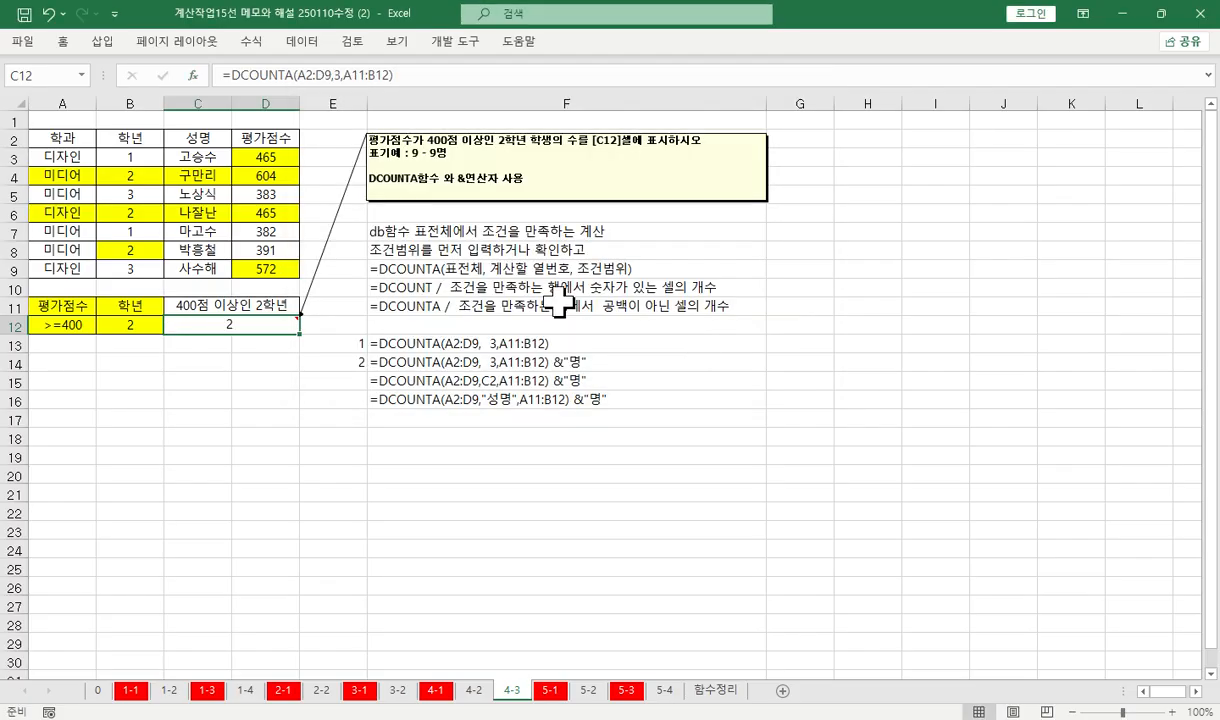
Append &"명" to the DCOUNTA formula in C12
{"action": "left_click", "coordinate": [426, 80]}
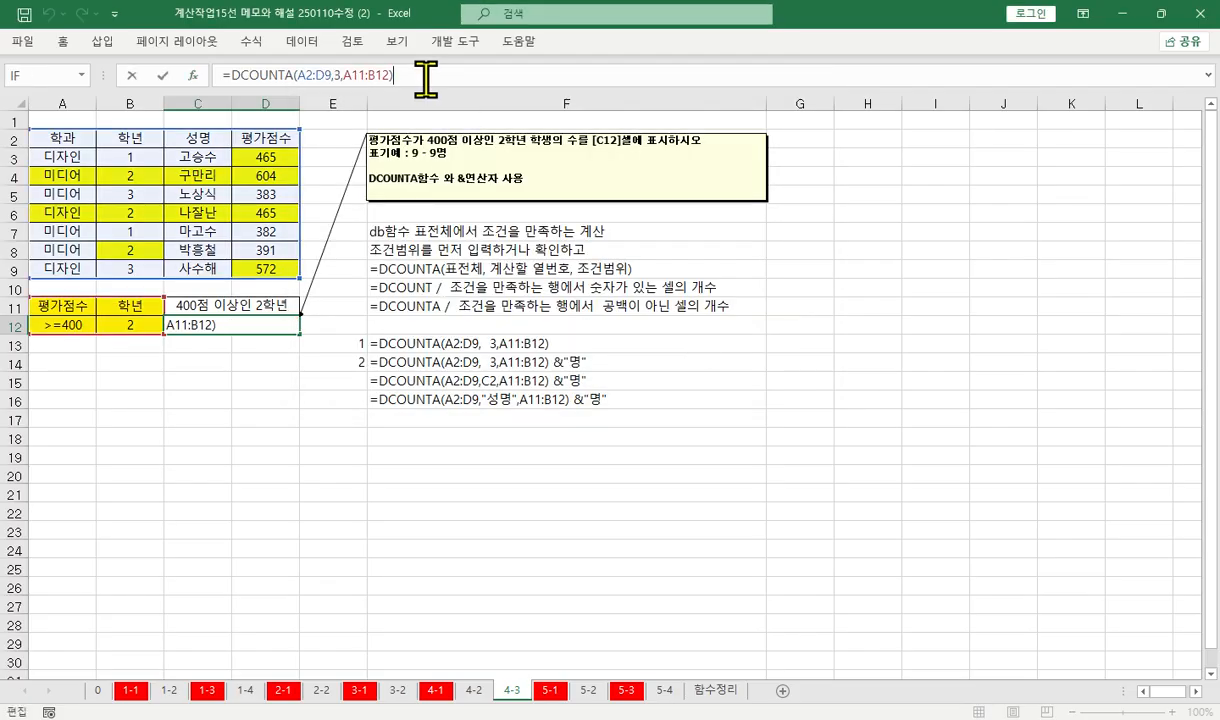
{"action": "type", "text": "&\"명\""}
{"action": "key", "text": "Return"}
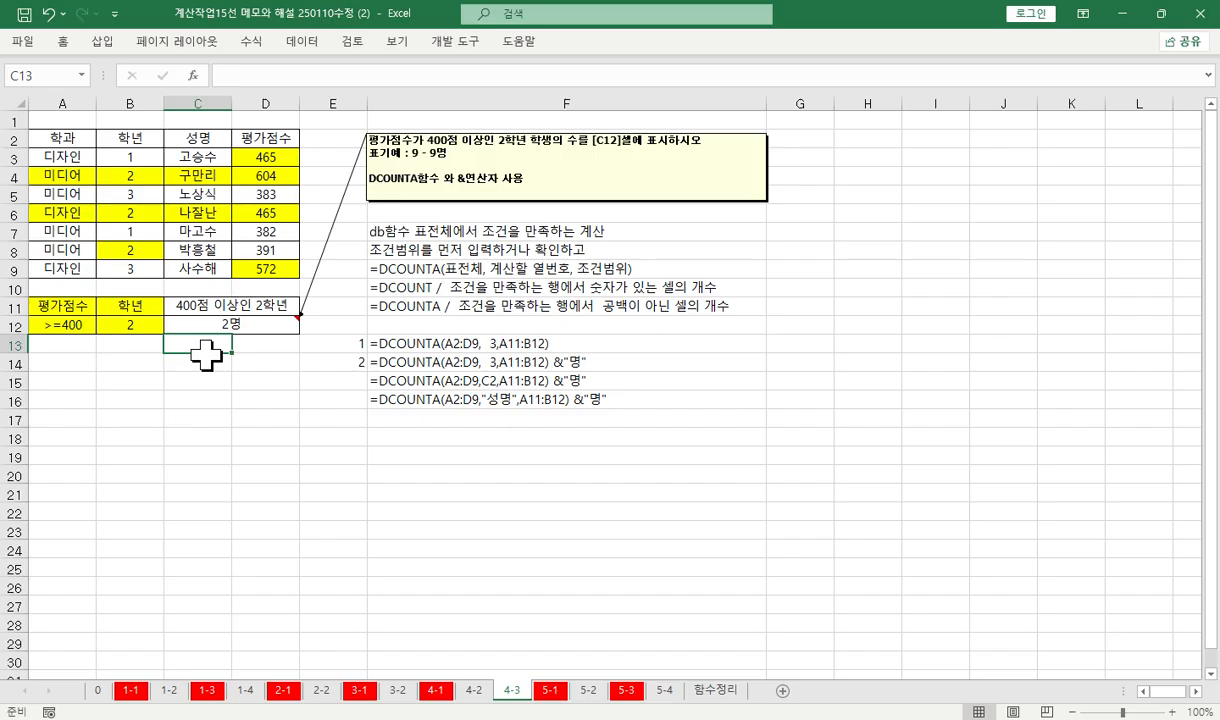
{"action": "left_click", "coordinate": [238, 323]}
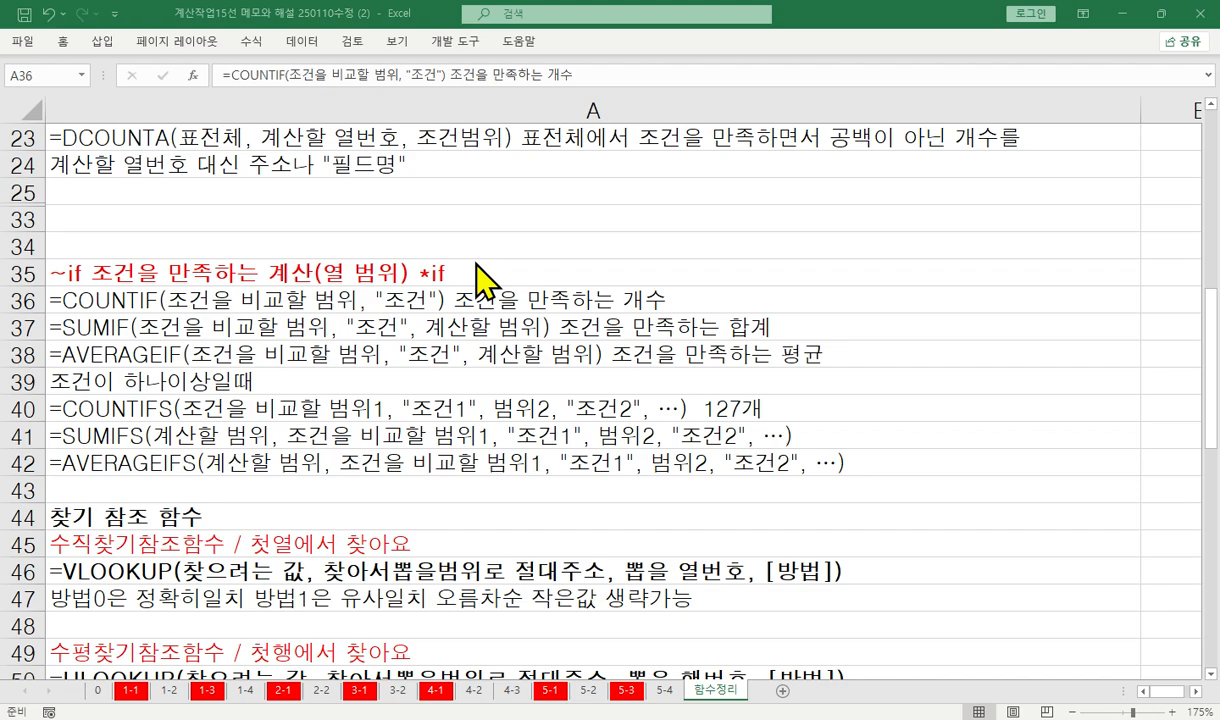
Fill the 소속 cells B3:B13 on sheet 3-1 with yellow
{"action": "left_click", "coordinate": [359, 690]}
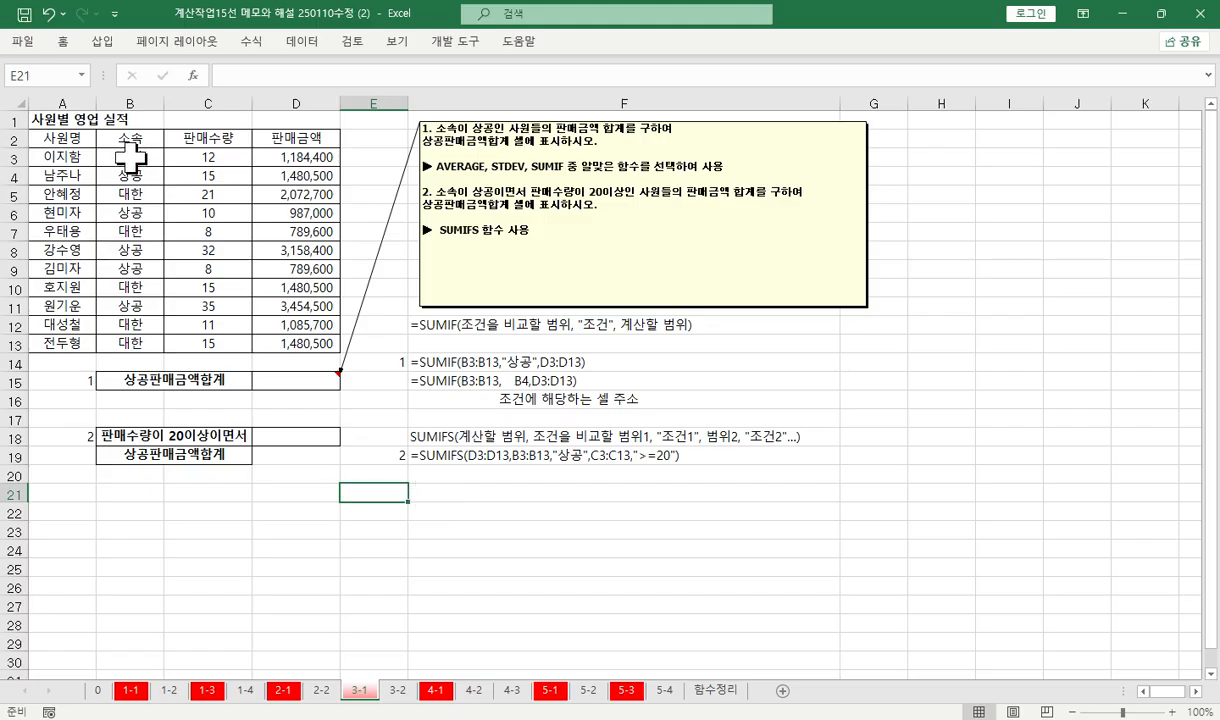
{"action": "left_click_drag", "start_coordinate": [126, 157], "coordinate": [128, 340]}
{"action": "right_click", "coordinate": [128, 338]}
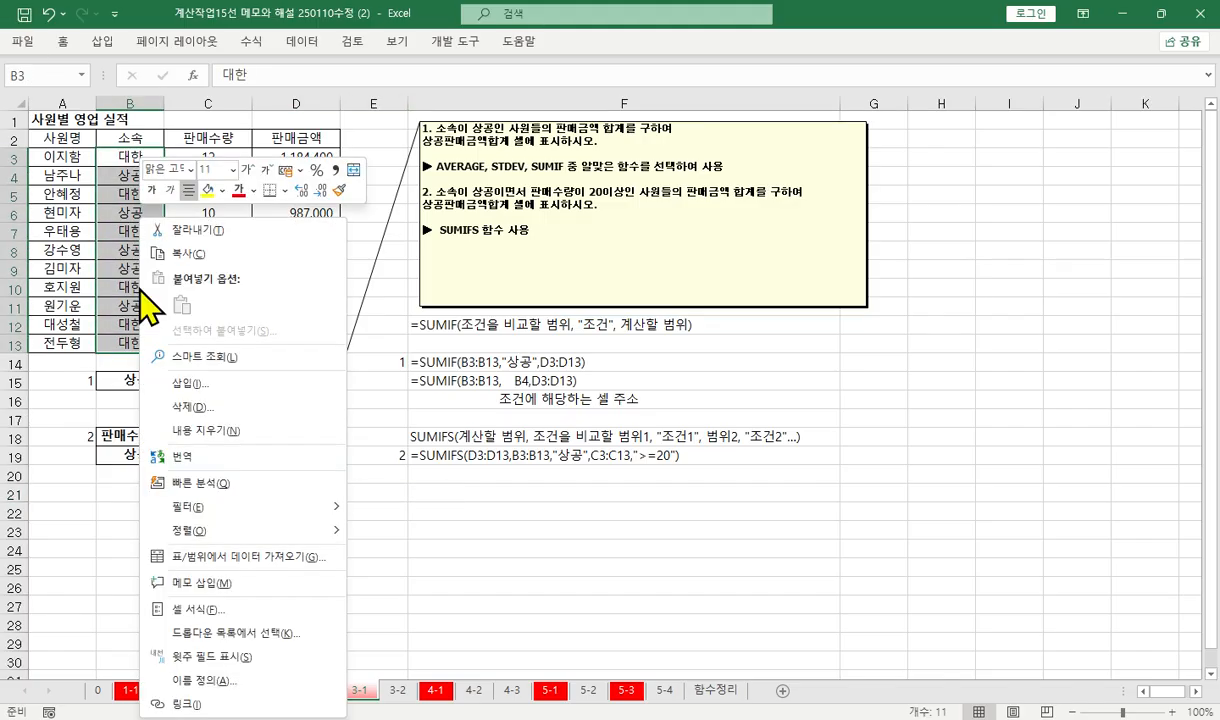
{"action": "left_click", "coordinate": [208, 189]}
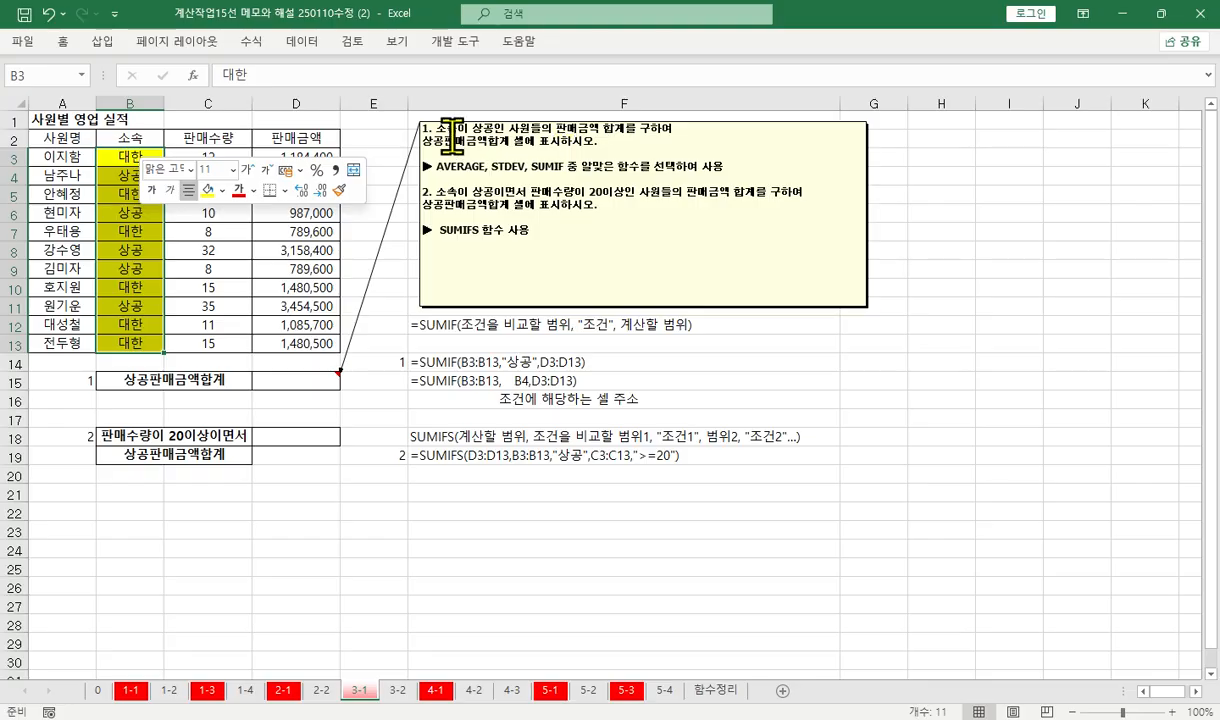
Color the text of the 상공 entries in B4, B6, B8, B9 and B11 red
{"action": "left_click", "coordinate": [146, 246]}
{"action": "left_click", "coordinate": [139, 179]}
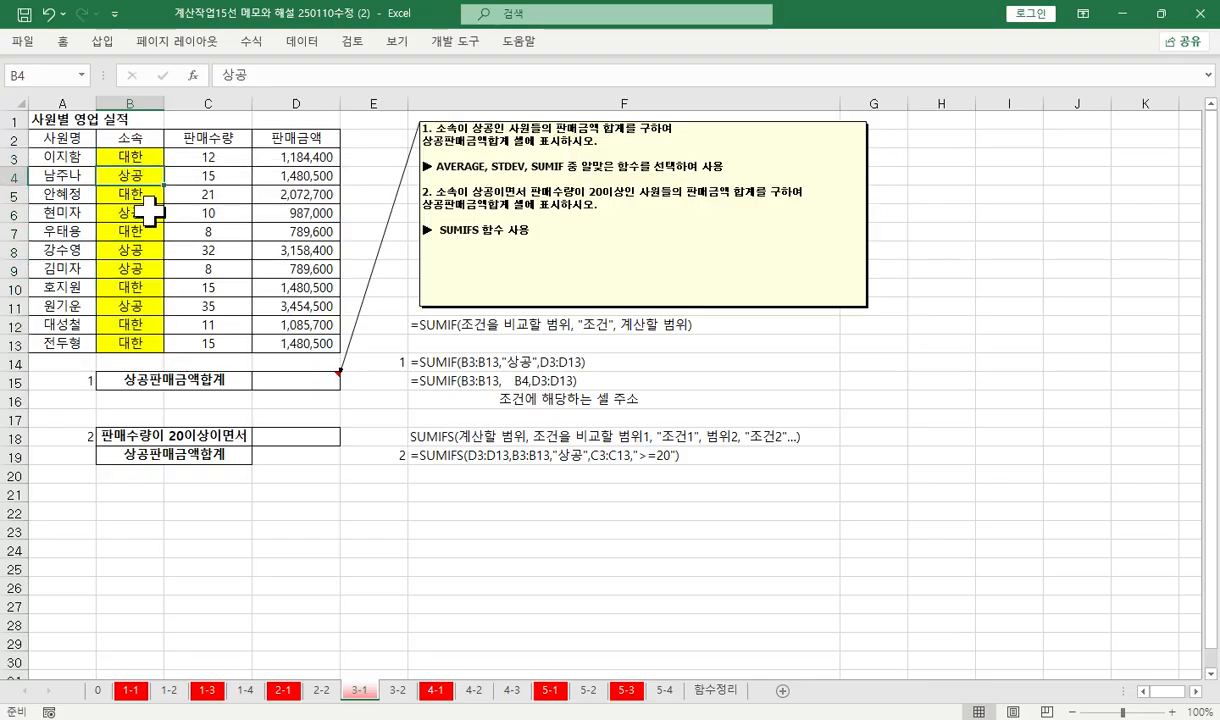
{"action": "left_click", "coordinate": [148, 212], "text": "ctrl"}
{"action": "left_click", "coordinate": [138, 254], "text": "ctrl"}
{"action": "left_click", "coordinate": [137, 270], "text": "ctrl"}
{"action": "left_click", "coordinate": [138, 308], "text": "ctrl"}
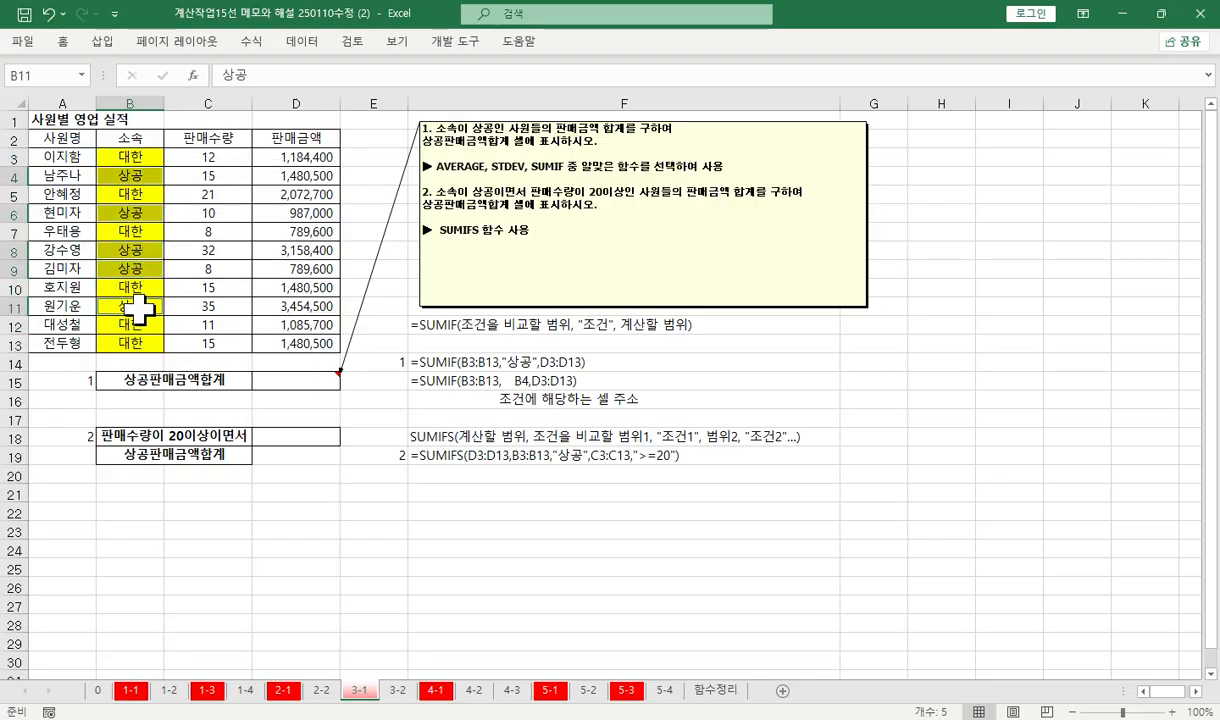
{"action": "right_click", "coordinate": [138, 310]}
{"action": "left_click", "coordinate": [240, 192]}
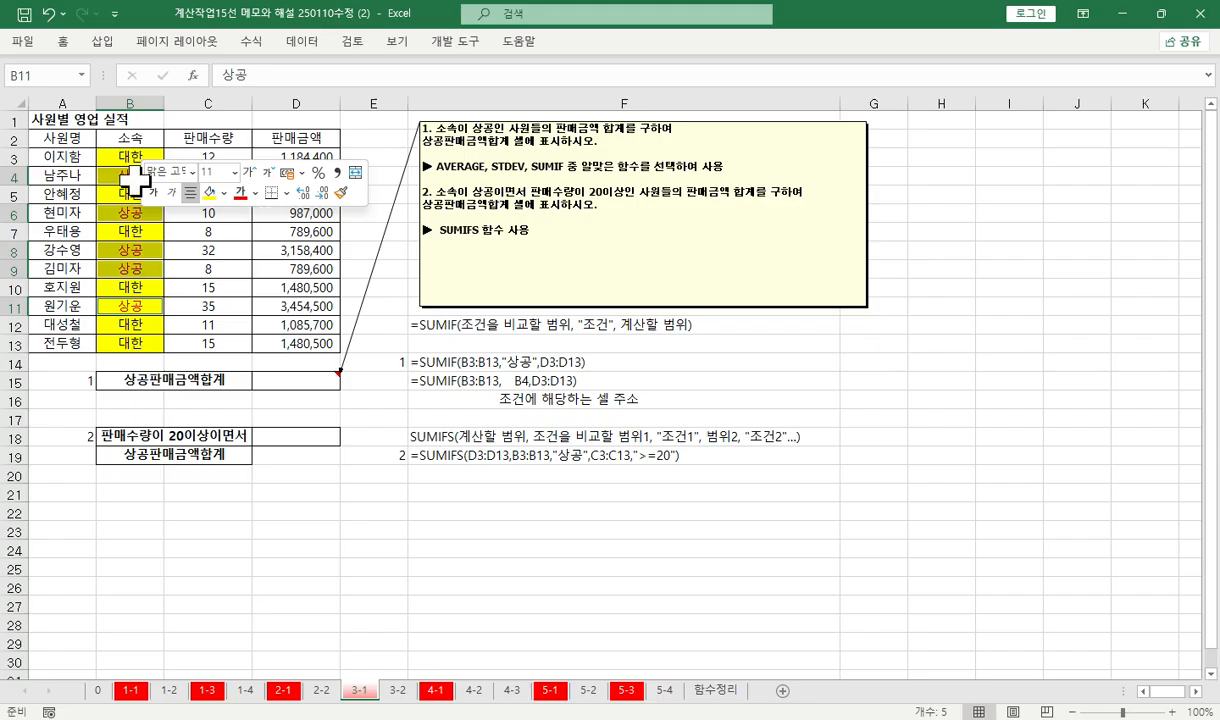
Fill the 판매금액 cells D3:D13 with yellow
{"action": "left_click_drag", "start_coordinate": [296, 157], "coordinate": [285, 330]}
{"action": "right_click", "coordinate": [280, 238]}
{"action": "left_click", "coordinate": [338, 214]}
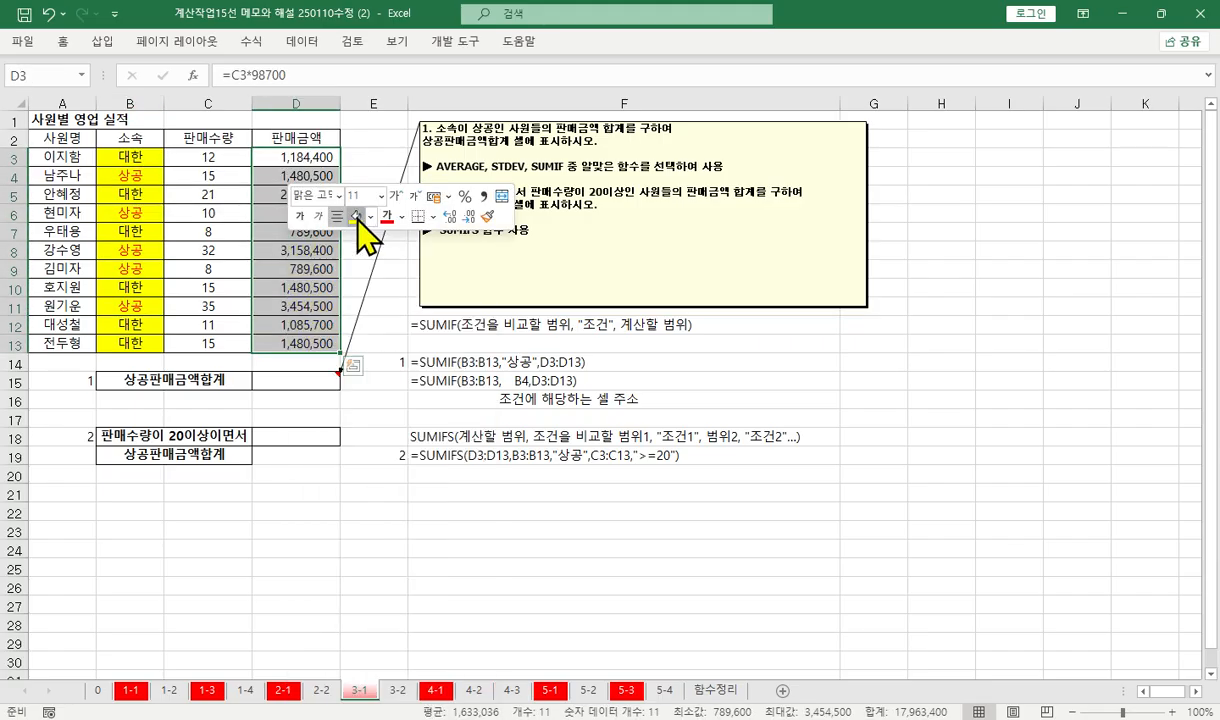
Color the 판매금액 values of the 상공 rows in D4, D6, D8, D9 and D11 red
{"action": "left_click", "coordinate": [283, 175]}
{"action": "left_click", "coordinate": [290, 212], "text": "ctrl"}
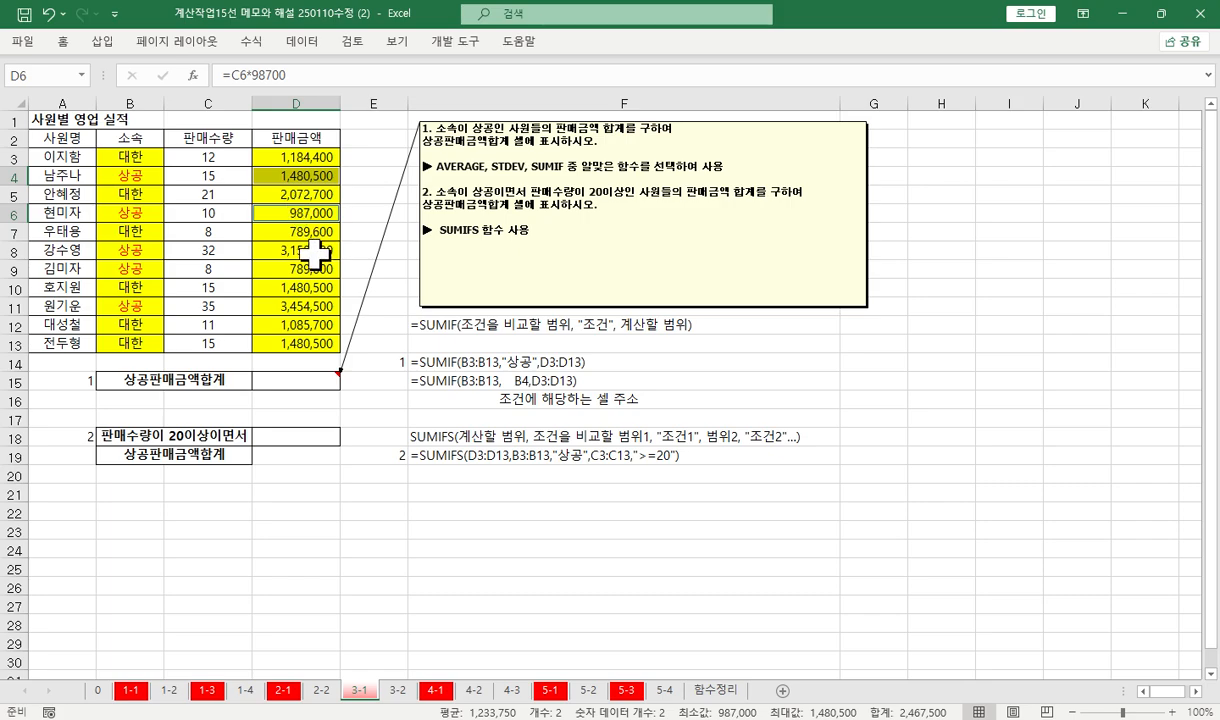
{"action": "left_click", "coordinate": [313, 252], "text": "ctrl"}
{"action": "left_click", "coordinate": [311, 267], "text": "ctrl"}
{"action": "left_click", "coordinate": [307, 306], "text": "ctrl"}
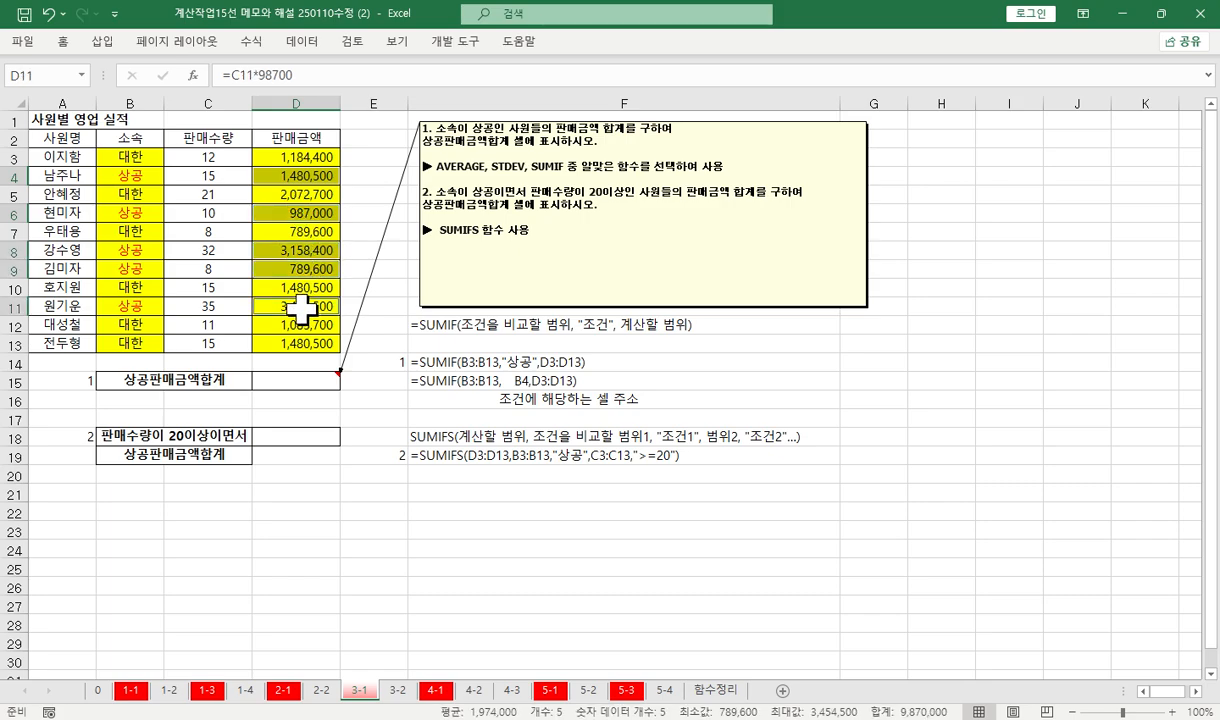
{"action": "right_click", "coordinate": [300, 305]}
{"action": "left_click", "coordinate": [403, 192]}
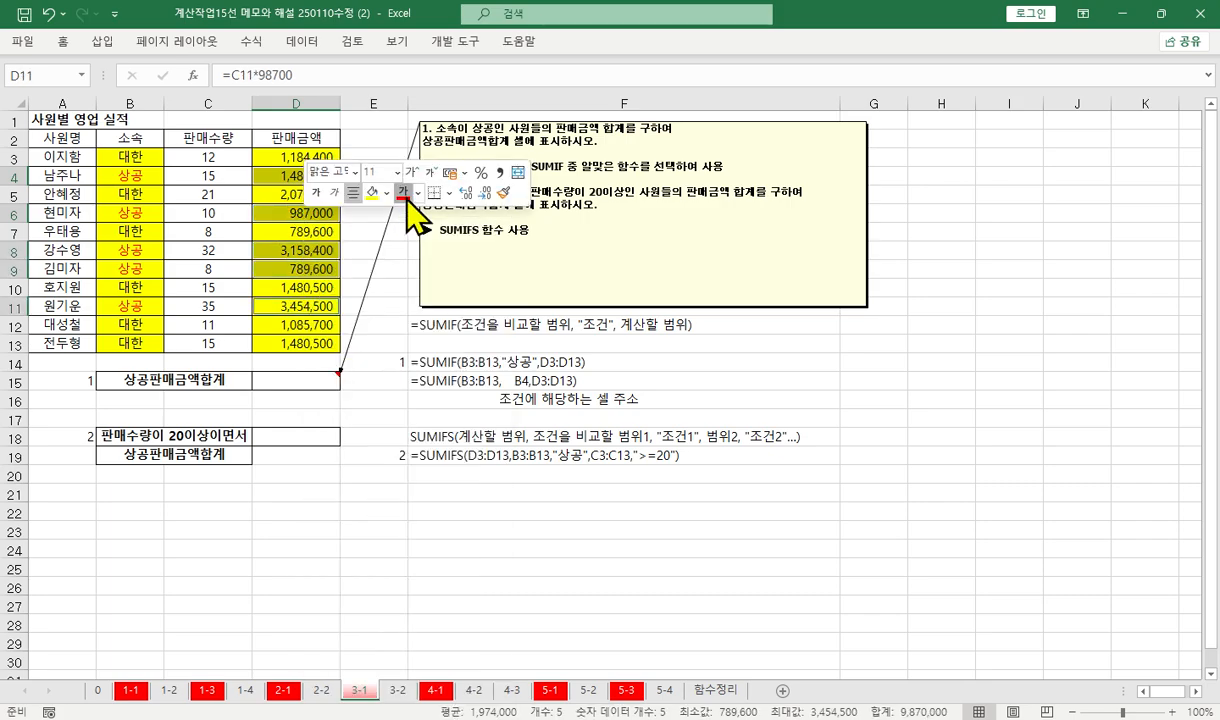
{"action": "left_click", "coordinate": [280, 268]}
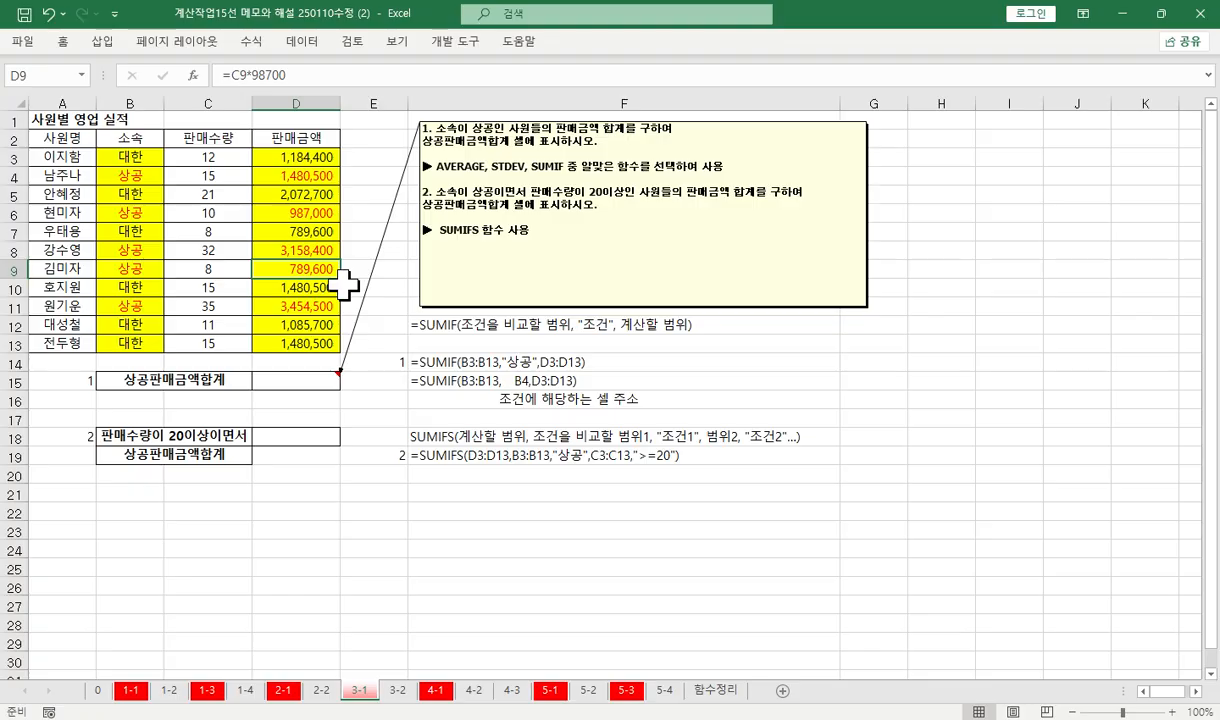
Examine the 소속 range B3:B13, the 상공 criterion in B4 and the 판매금액 range D3:D13 as the SUMIF arguments
{"action": "left_click_drag", "start_coordinate": [142, 158], "coordinate": [138, 335]}
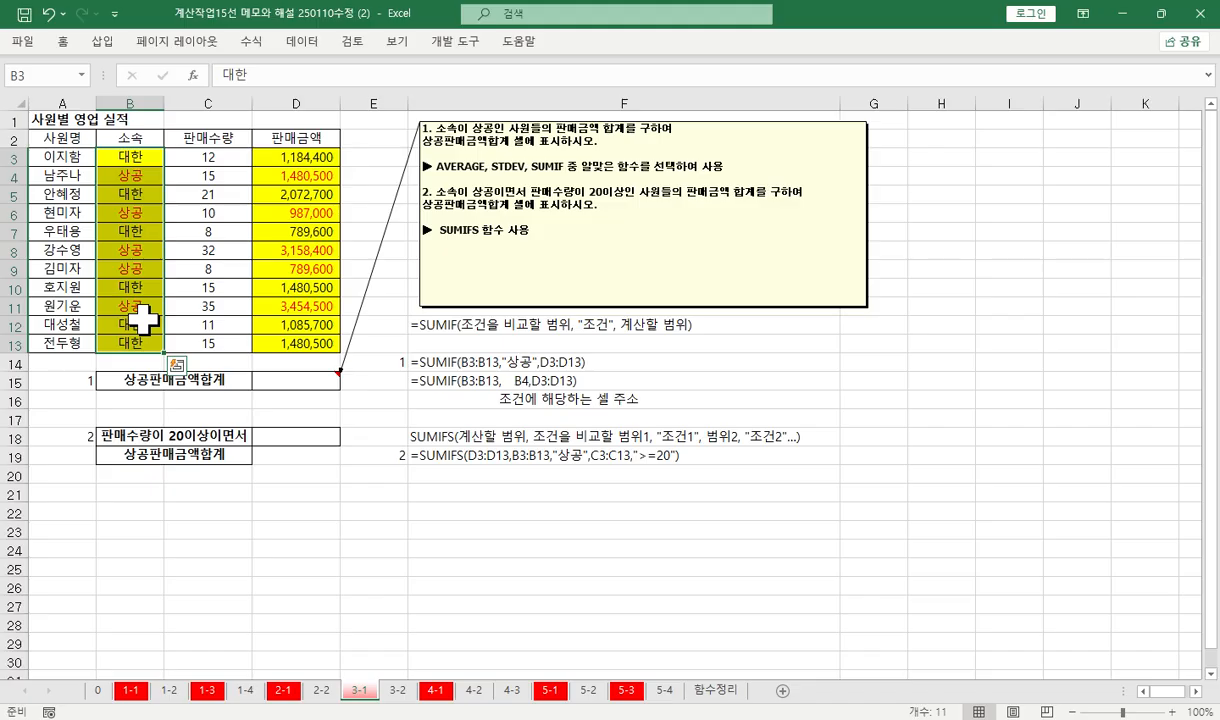
{"action": "left_click", "coordinate": [150, 174]}
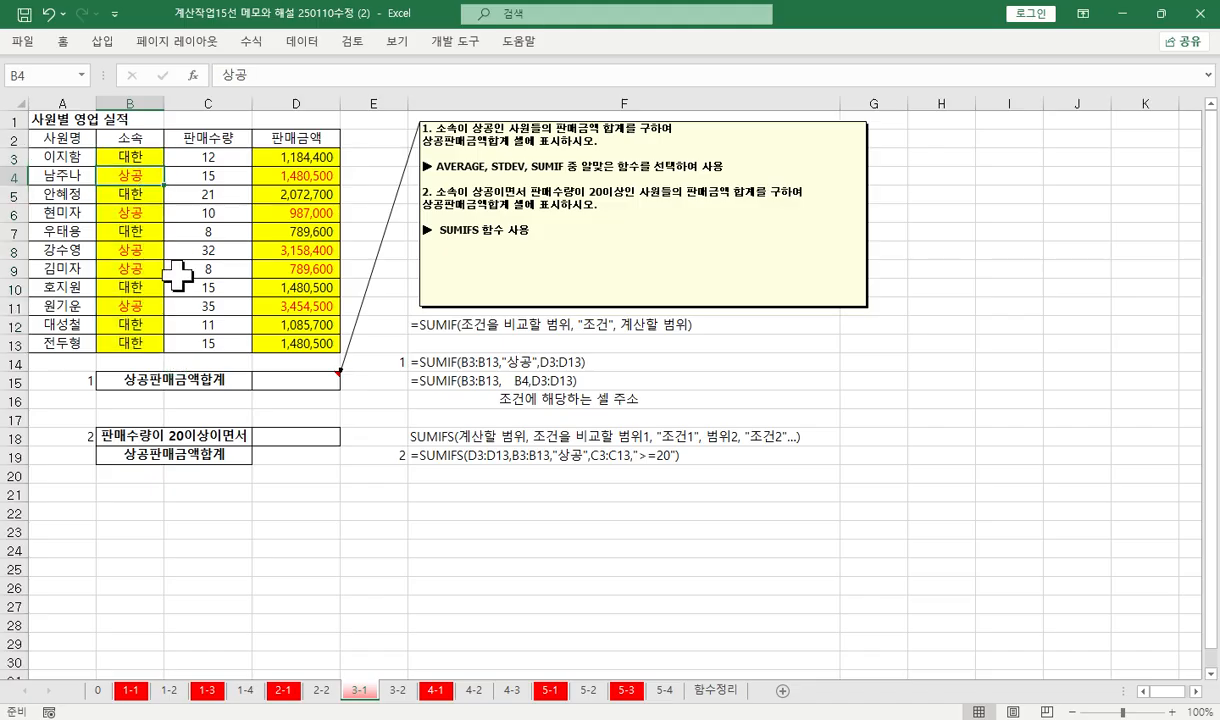
{"action": "left_click_drag", "start_coordinate": [285, 157], "coordinate": [319, 336]}
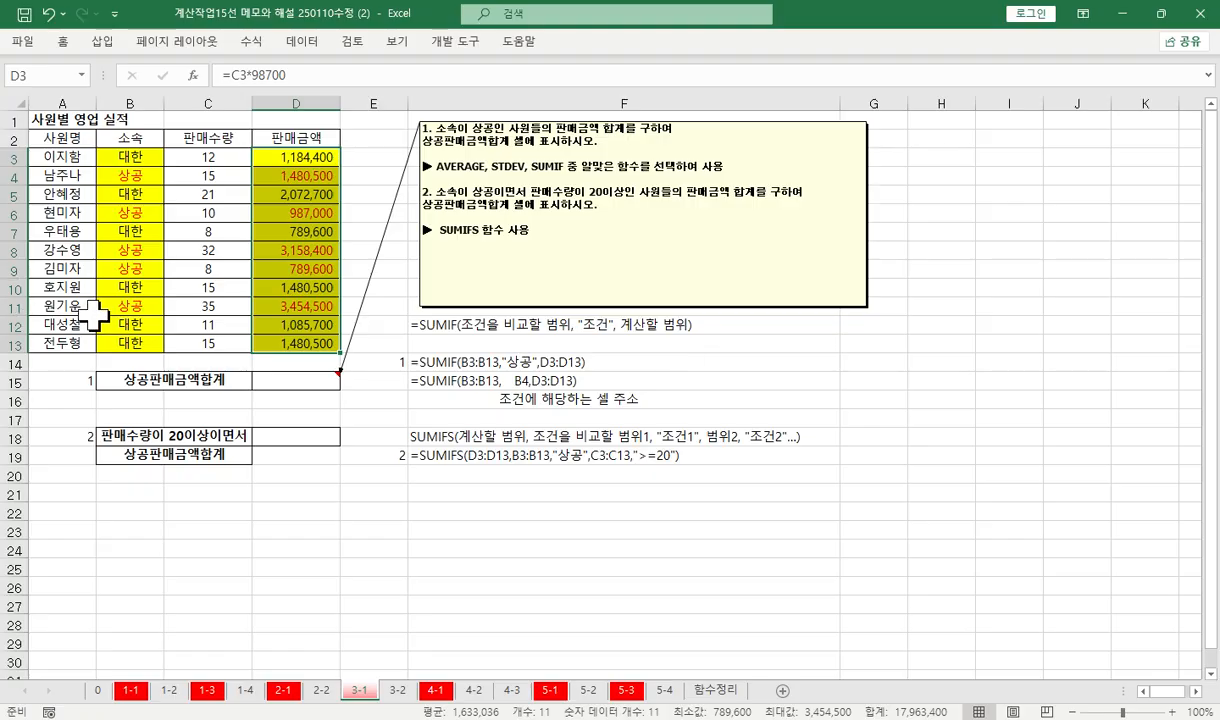
{"action": "left_click_drag", "start_coordinate": [130, 157], "coordinate": [131, 340]}
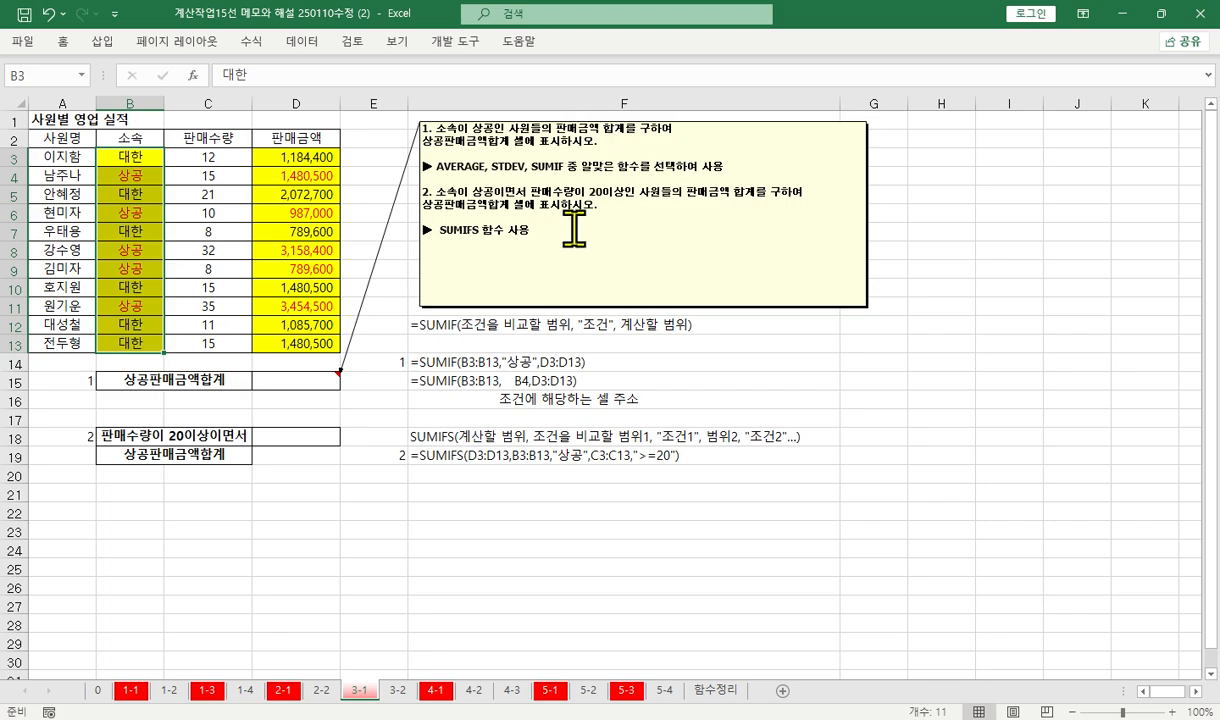
{"action": "left_click_drag", "start_coordinate": [303, 152], "coordinate": [305, 343]}
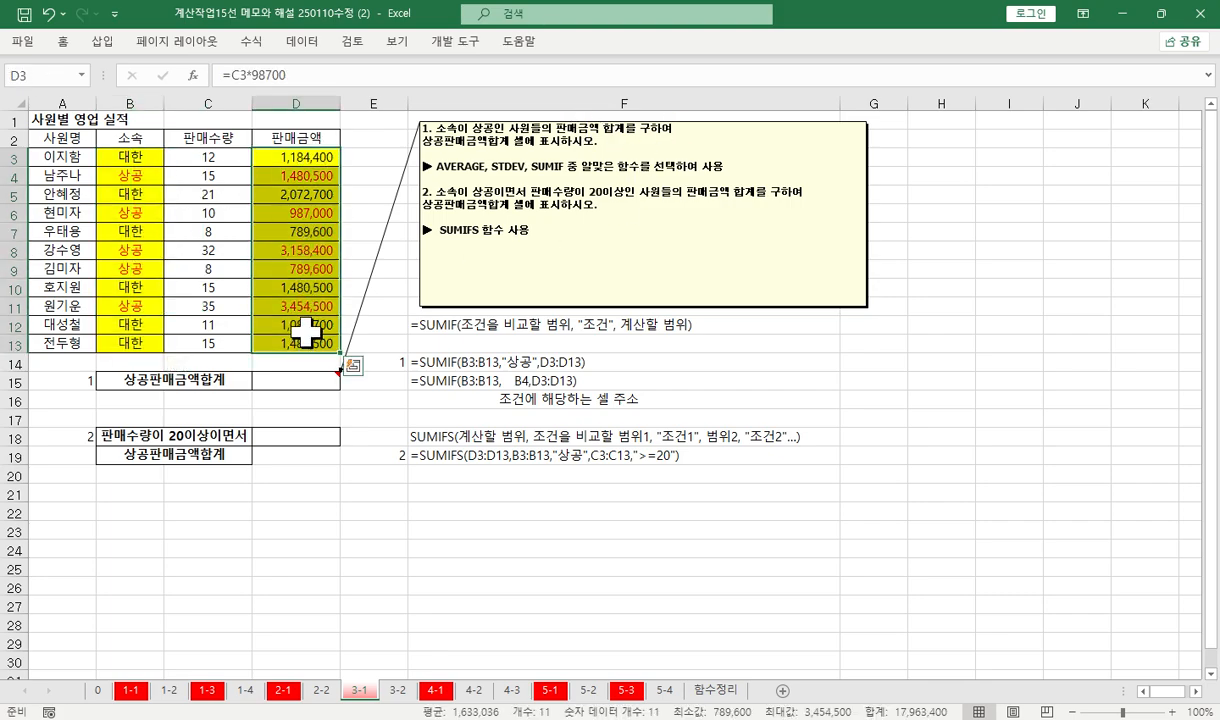
Compare the sample SUMIF formulas in F14:F15 with the 상공 criterion in B4, and review the second task's label in B18 and range B3:B13
{"action": "left_click", "coordinate": [134, 172]}
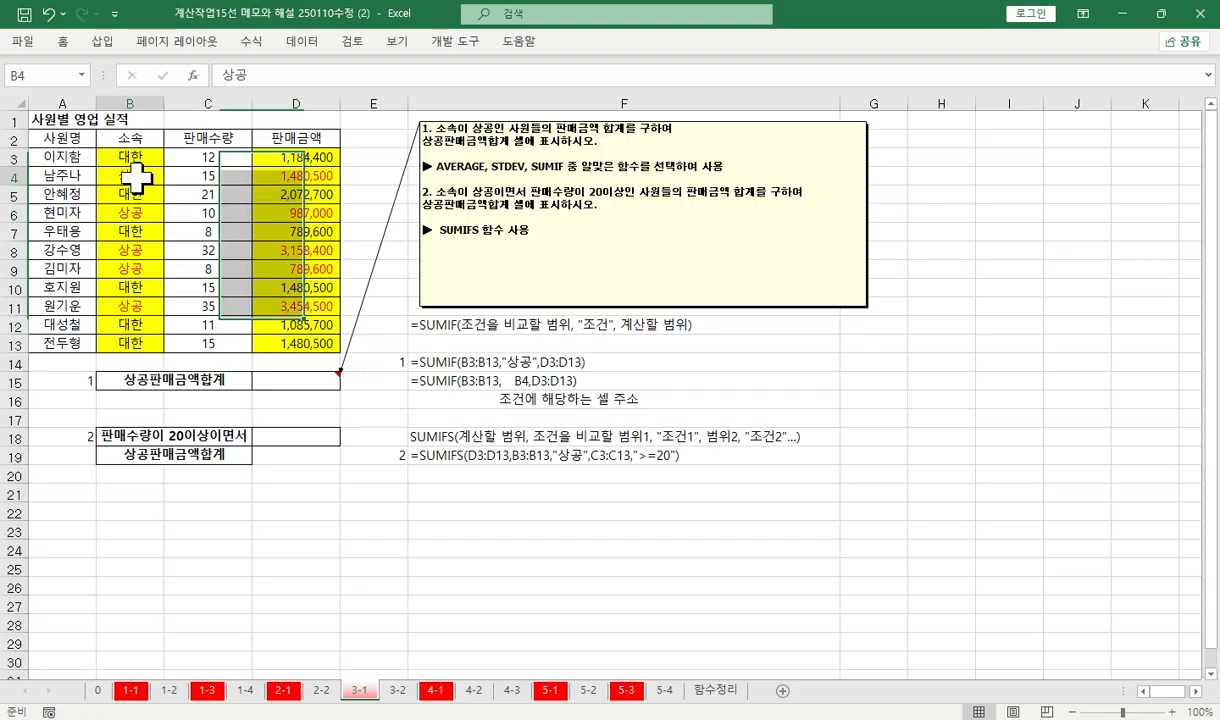
{"action": "left_click", "coordinate": [551, 362]}
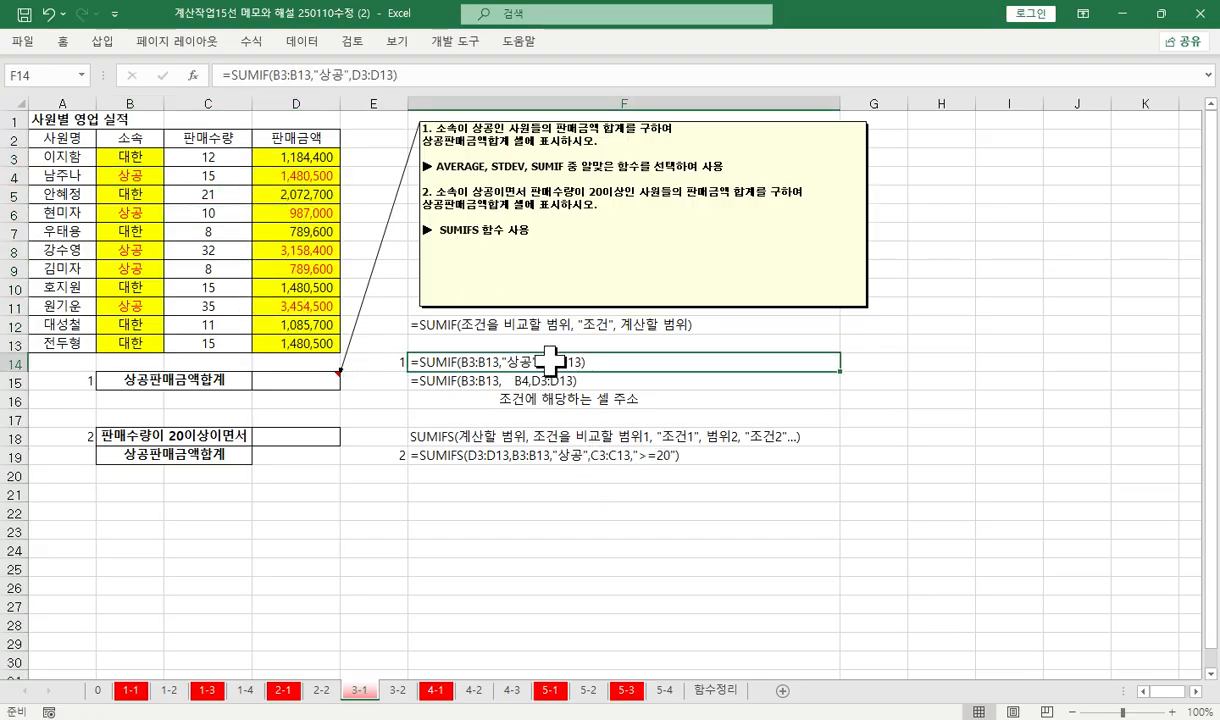
{"action": "left_click_drag", "start_coordinate": [551, 362], "coordinate": [689, 382]}
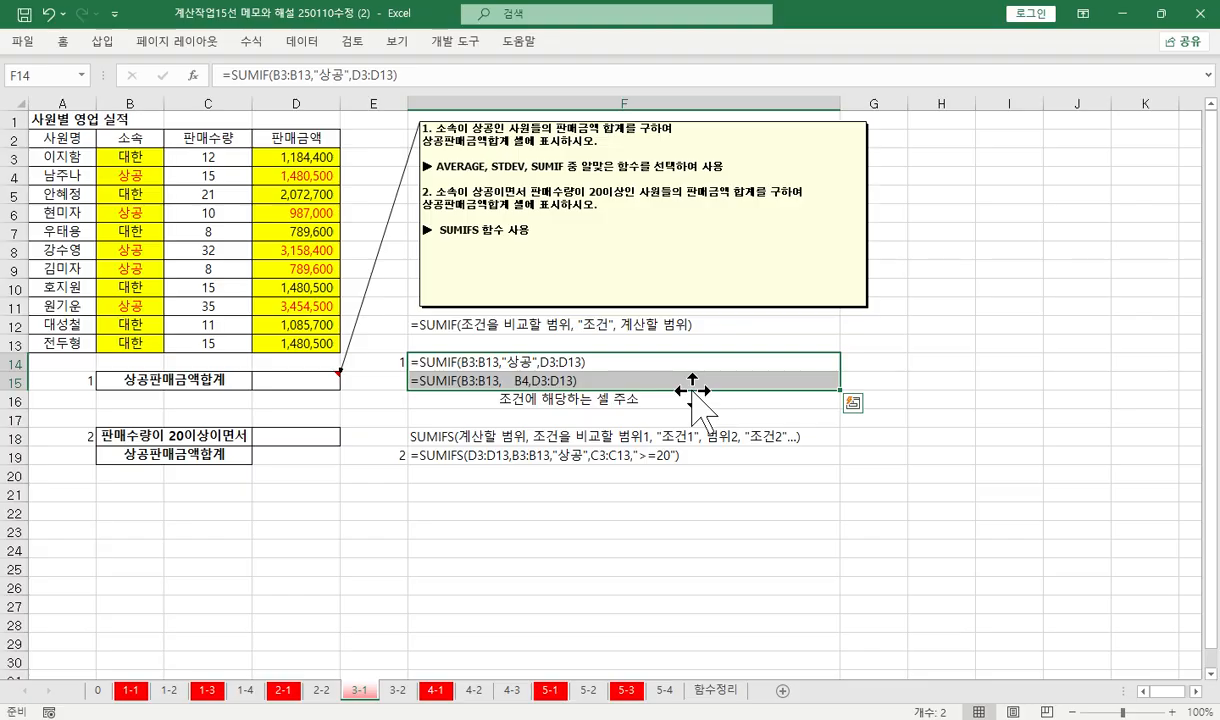
{"action": "left_click", "coordinate": [125, 173]}
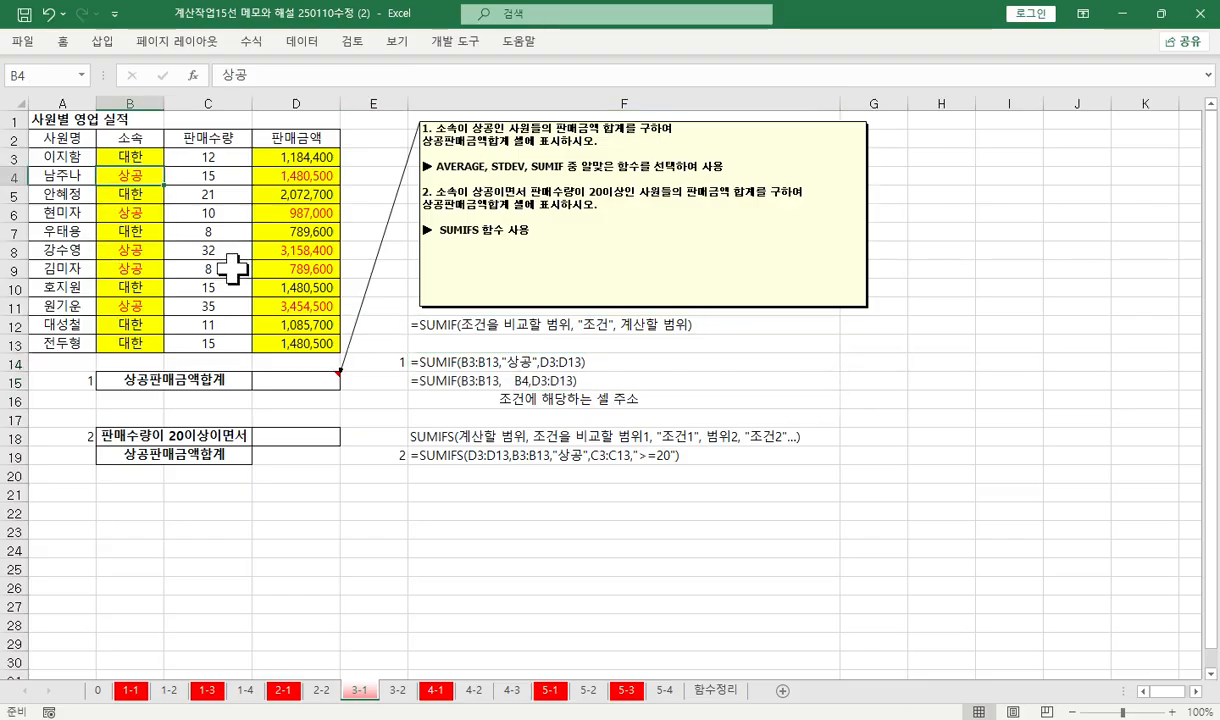
{"action": "left_click", "coordinate": [177, 431]}
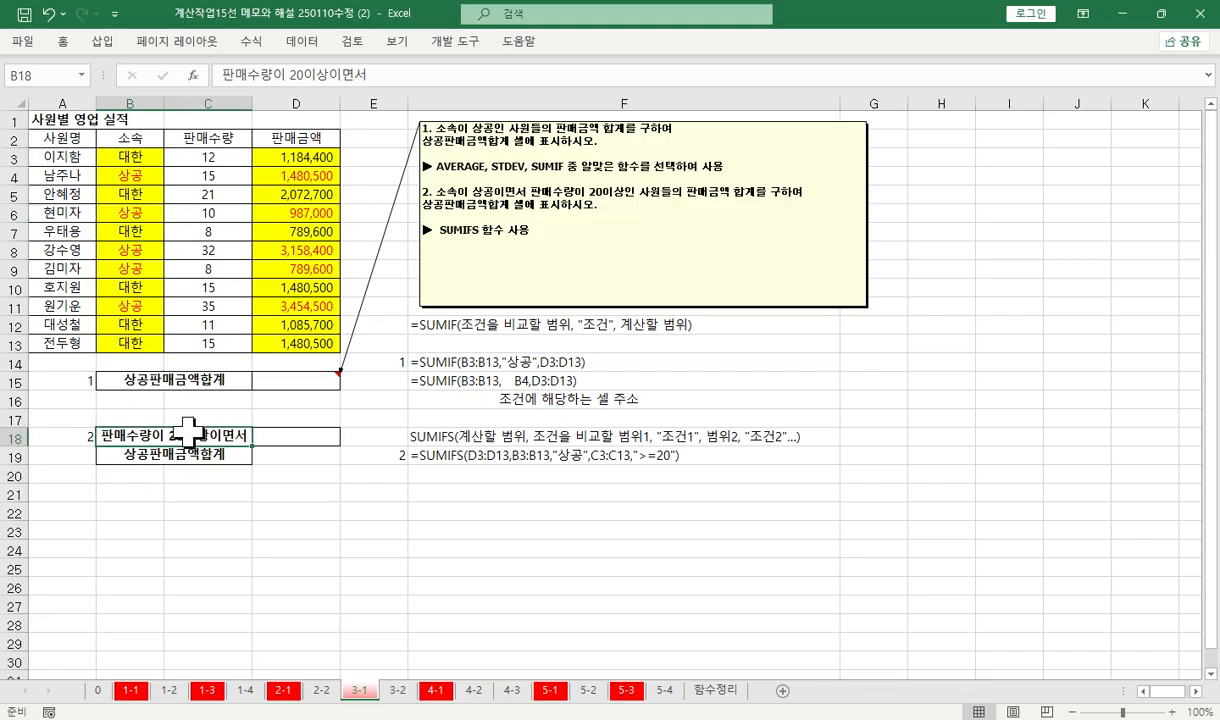
{"action": "left_click_drag", "start_coordinate": [118, 160], "coordinate": [130, 340]}
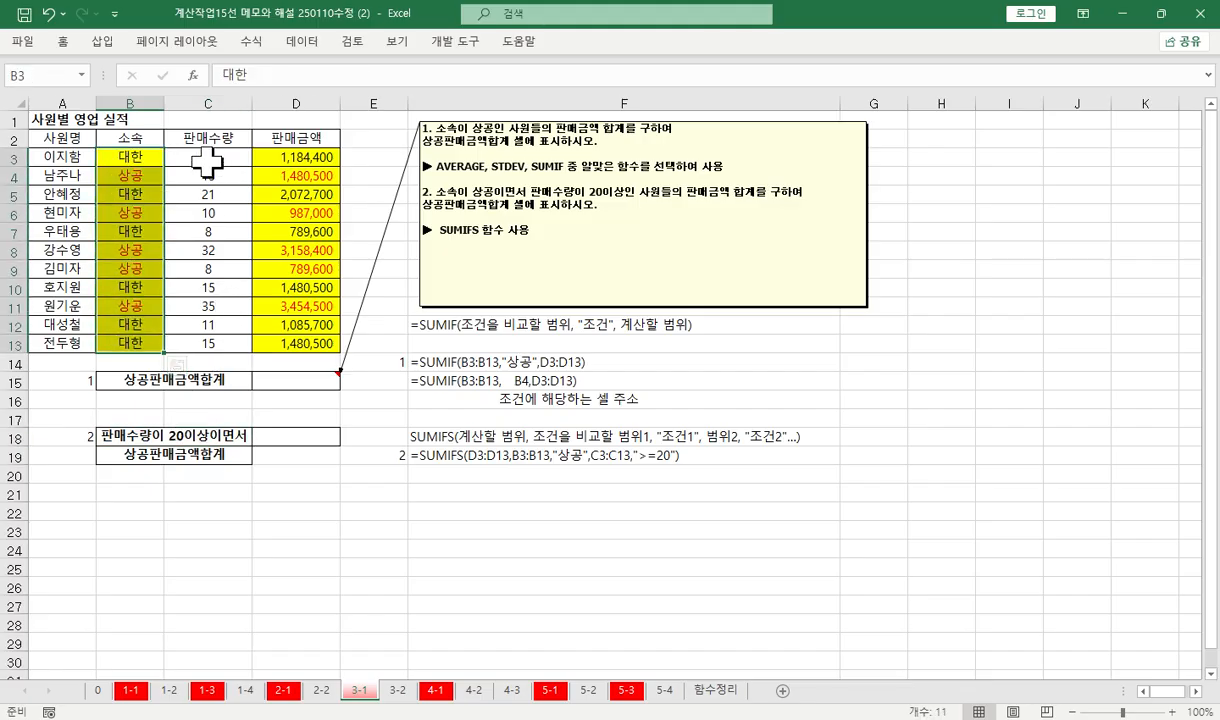
Fill the 판매수량 cells C3:C13 with orange
{"action": "left_click_drag", "start_coordinate": [210, 157], "coordinate": [214, 340]}
{"action": "right_click", "coordinate": [212, 330]}
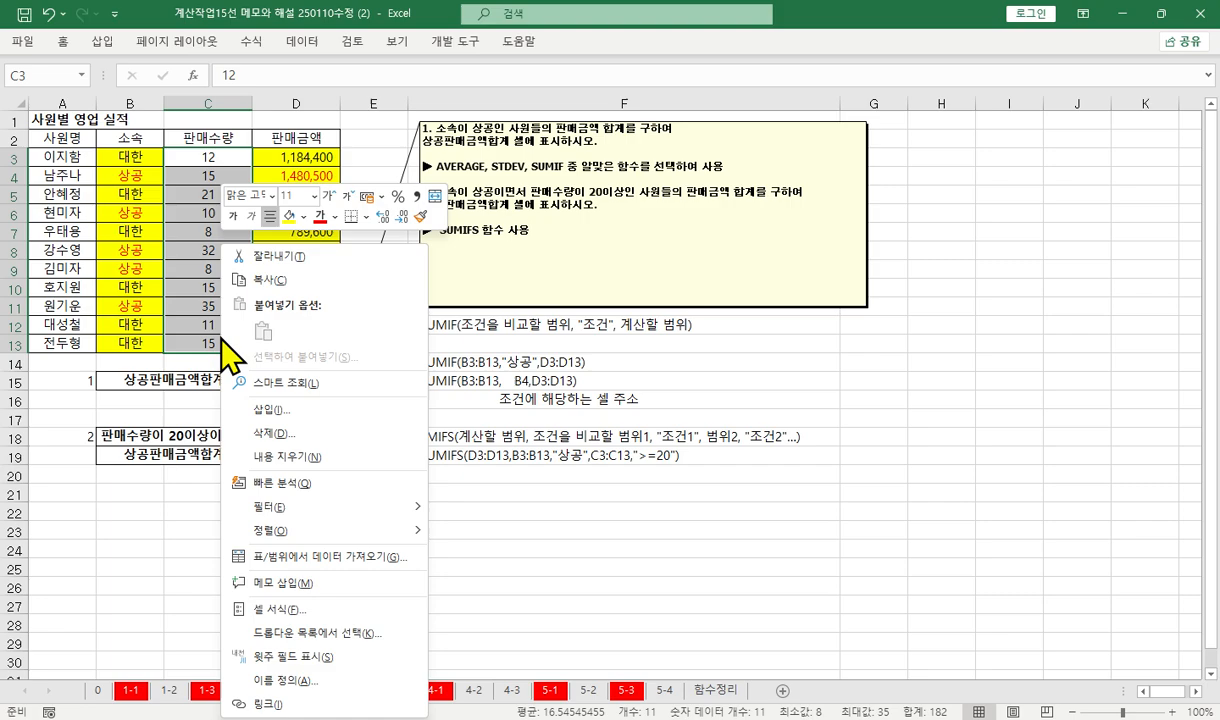
{"action": "left_click", "coordinate": [305, 217]}
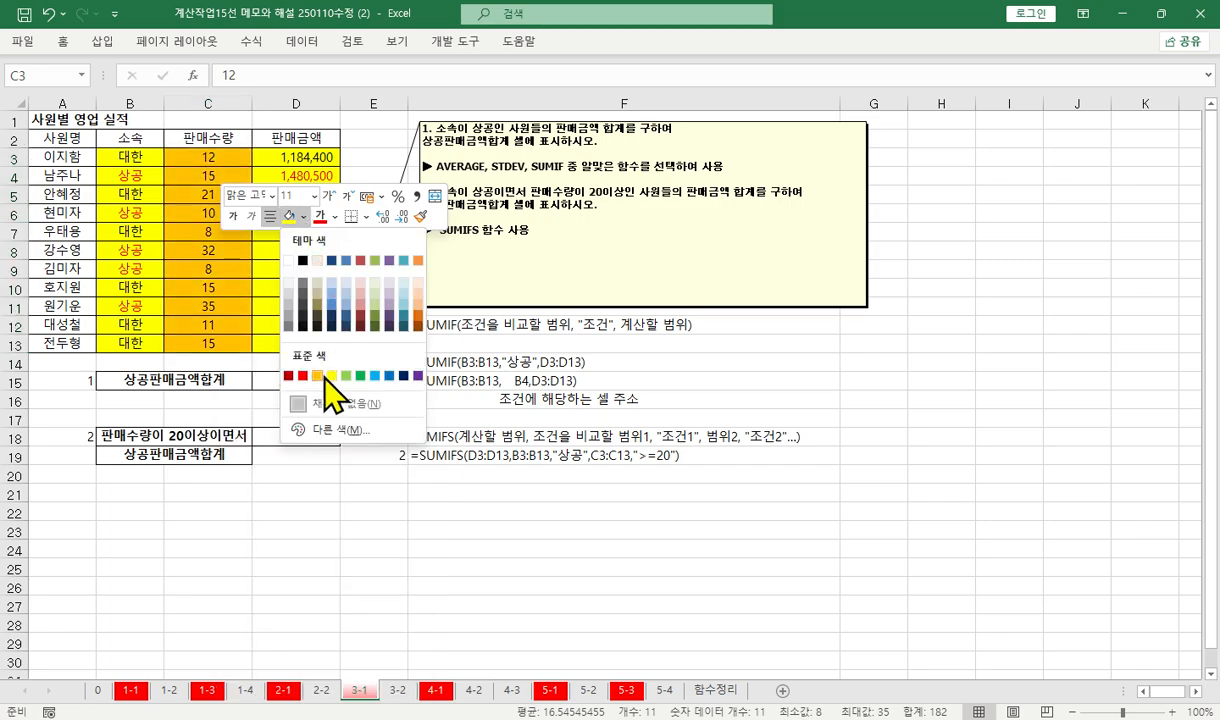
{"action": "left_click", "coordinate": [322, 370]}
Color the 판매수량 values of 20 or more in C5, C8 and C11 red
{"action": "left_click", "coordinate": [212, 305]}
{"action": "left_click", "coordinate": [226, 192]}
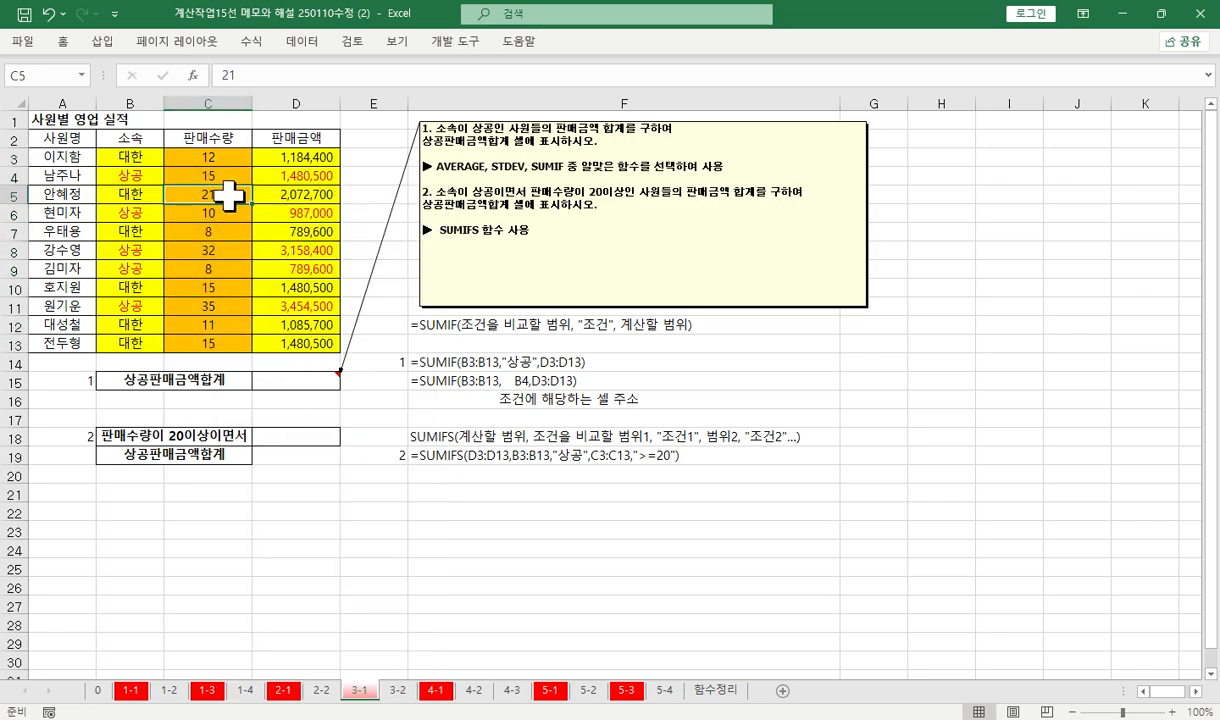
{"action": "left_click", "coordinate": [218, 252], "text": "ctrl"}
{"action": "left_click", "coordinate": [216, 307], "text": "ctrl"}
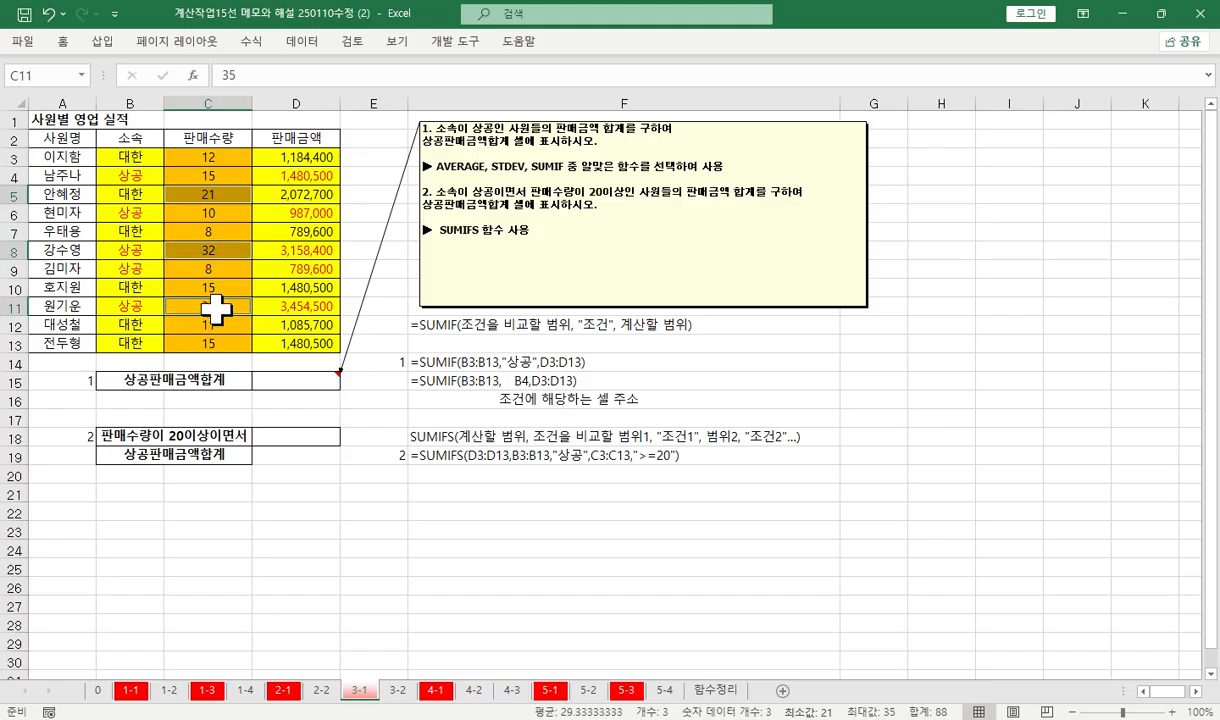
{"action": "right_click", "coordinate": [216, 310]}
{"action": "left_click", "coordinate": [316, 209]}
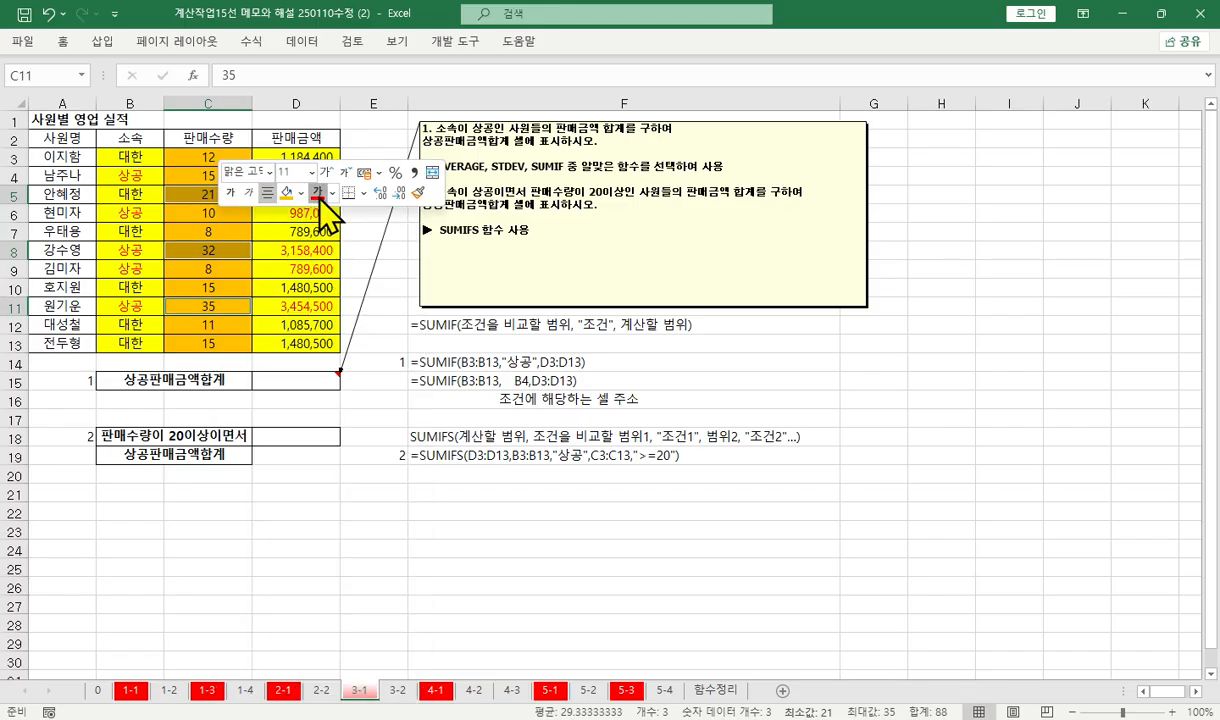
{"action": "left_click", "coordinate": [245, 290]}
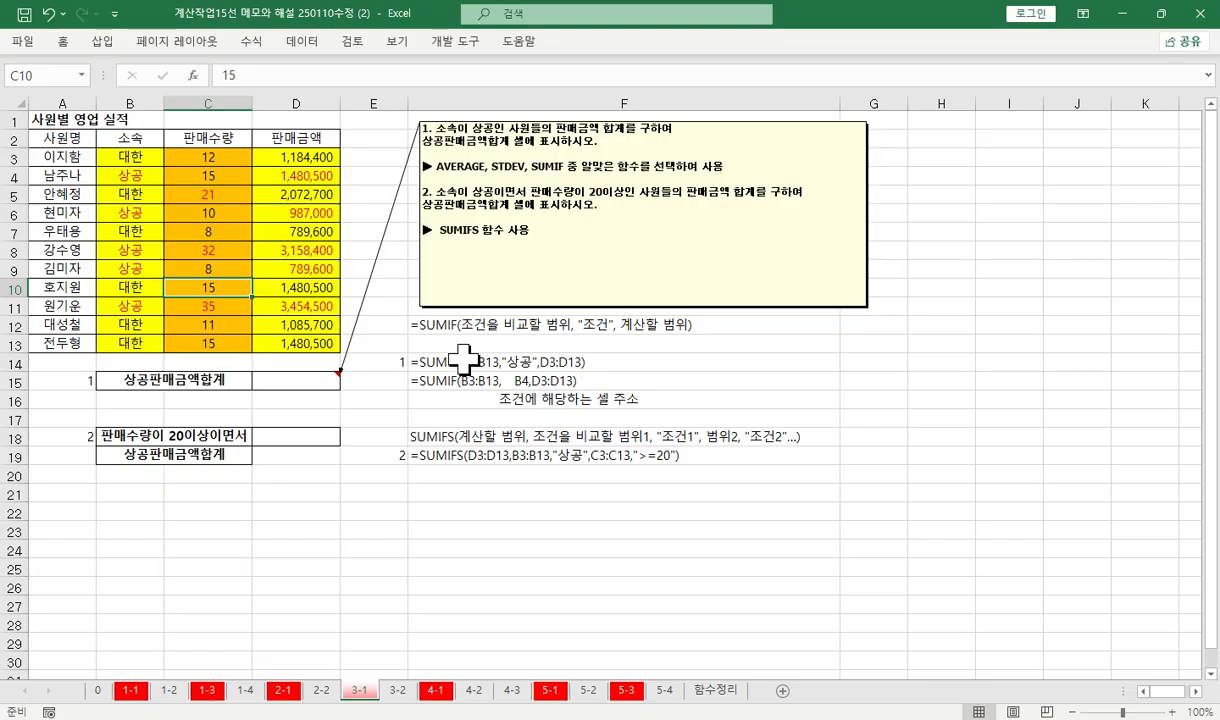
{"action": "left_click_drag", "start_coordinate": [226, 437], "coordinate": [177, 460]}
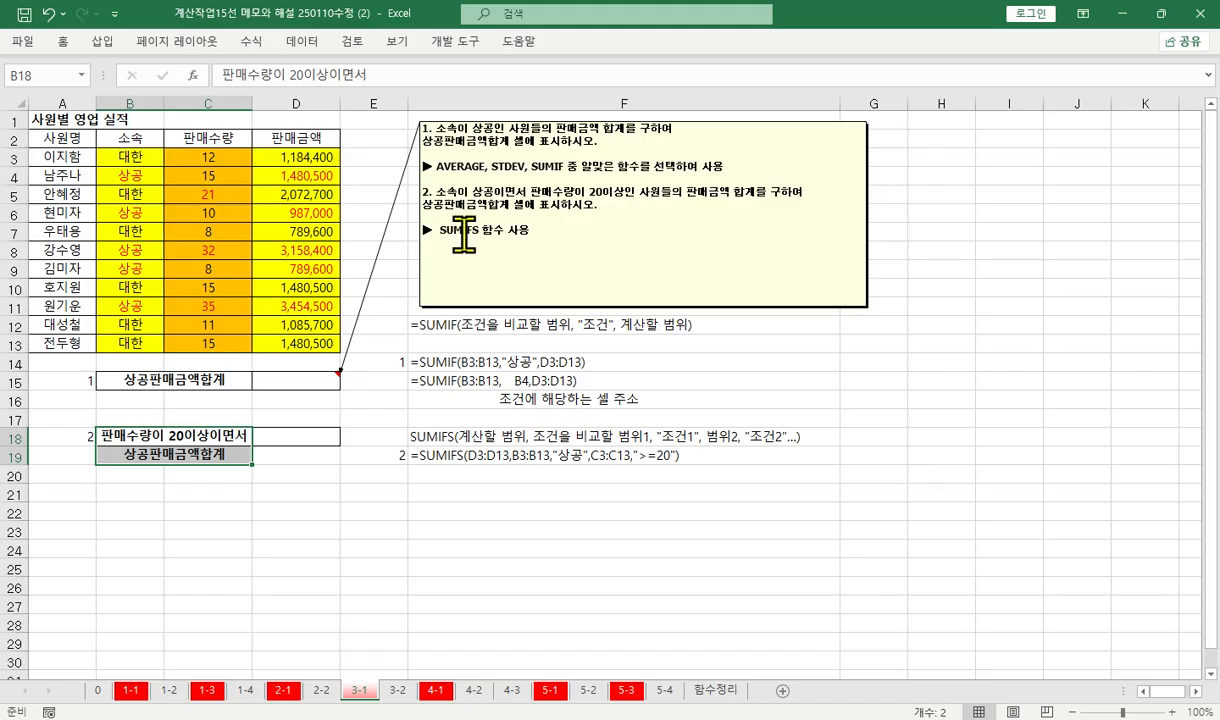
Total the 상공 판매금액 in D15 with SUMIF, using range B3:B13, criterion B4 and sum range D3:D13
{"action": "left_click", "coordinate": [298, 380]}
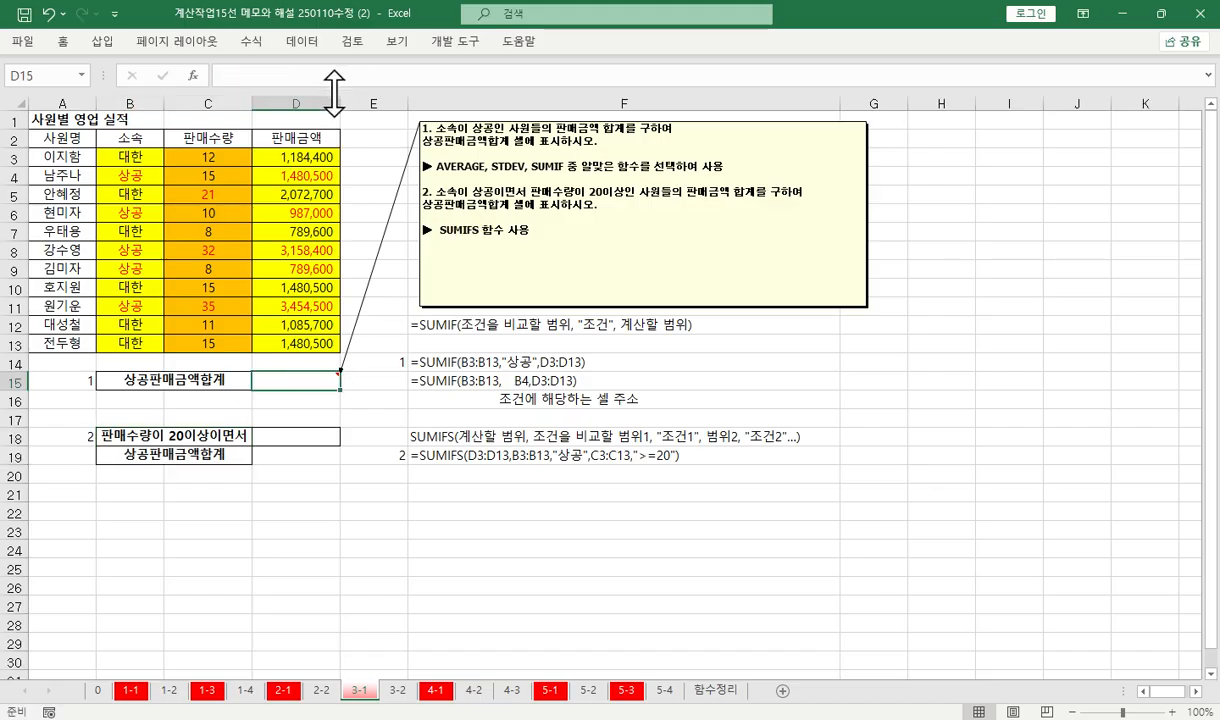
{"action": "left_click", "coordinate": [276, 71]}
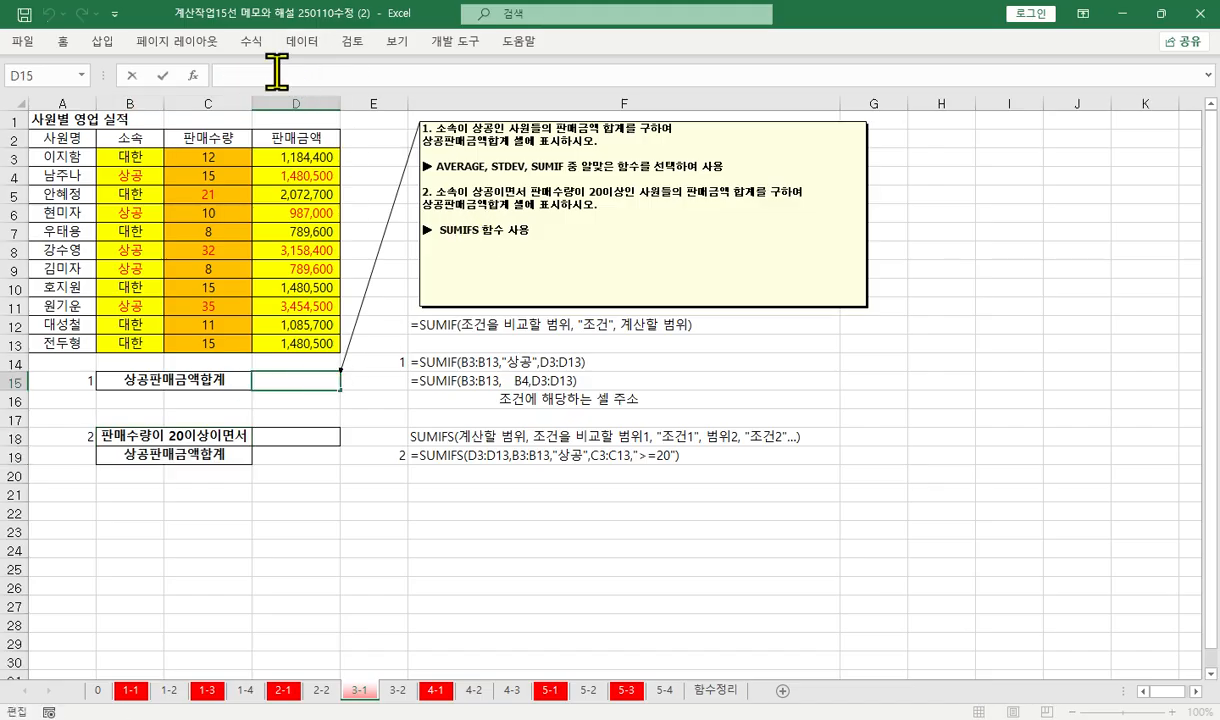
{"action": "type", "text": "=sum"}
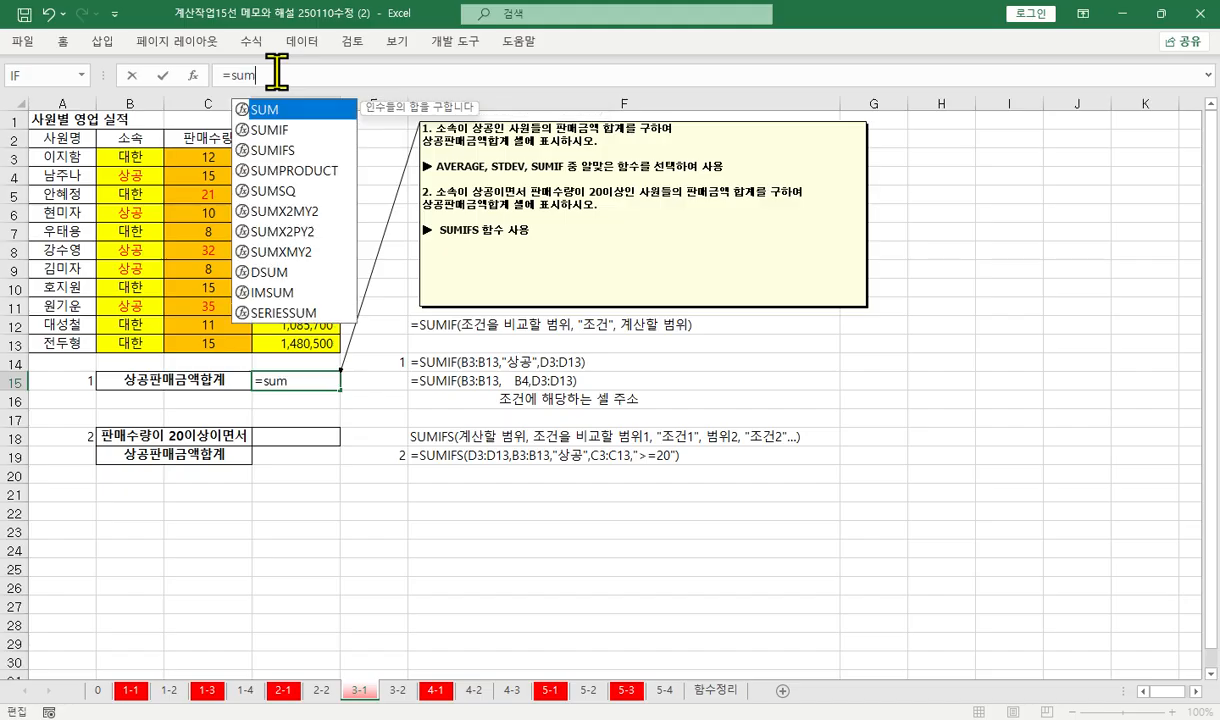
{"action": "key", "text": "Down"}
{"action": "key", "text": "Tab"}
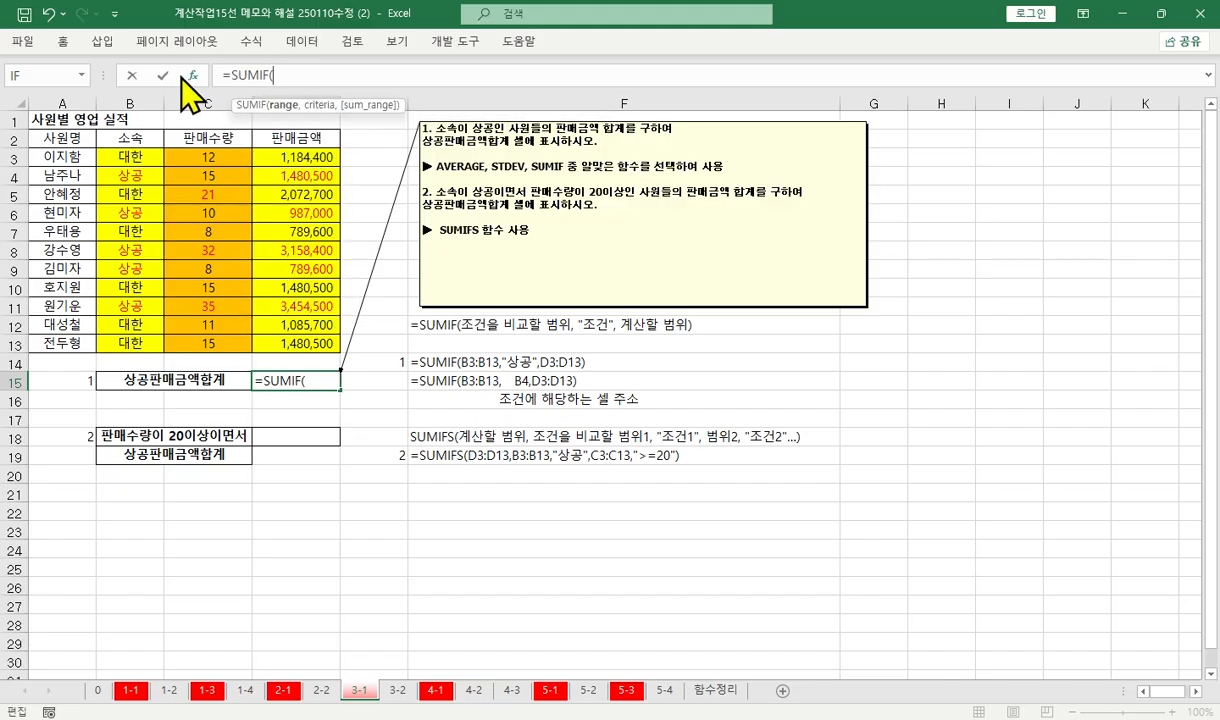
{"action": "left_click", "coordinate": [197, 78]}
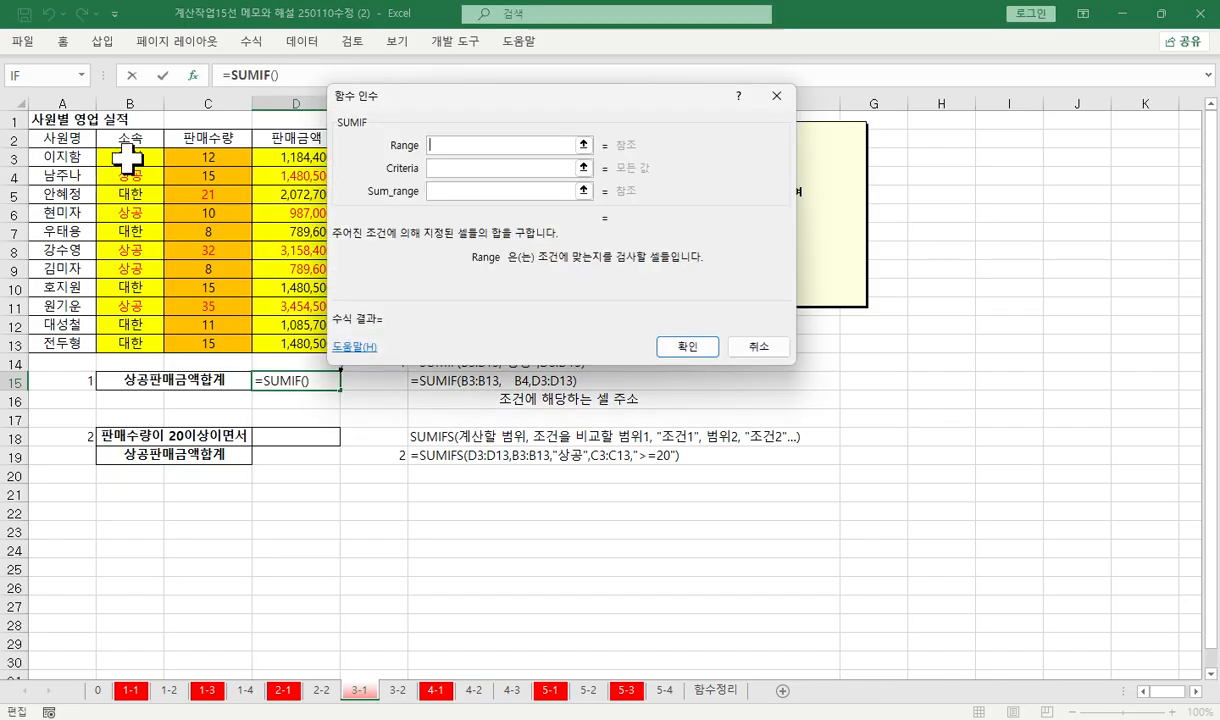
{"action": "left_click_drag", "start_coordinate": [130, 157], "coordinate": [131, 346]}
{"action": "key", "text": "Tab"}
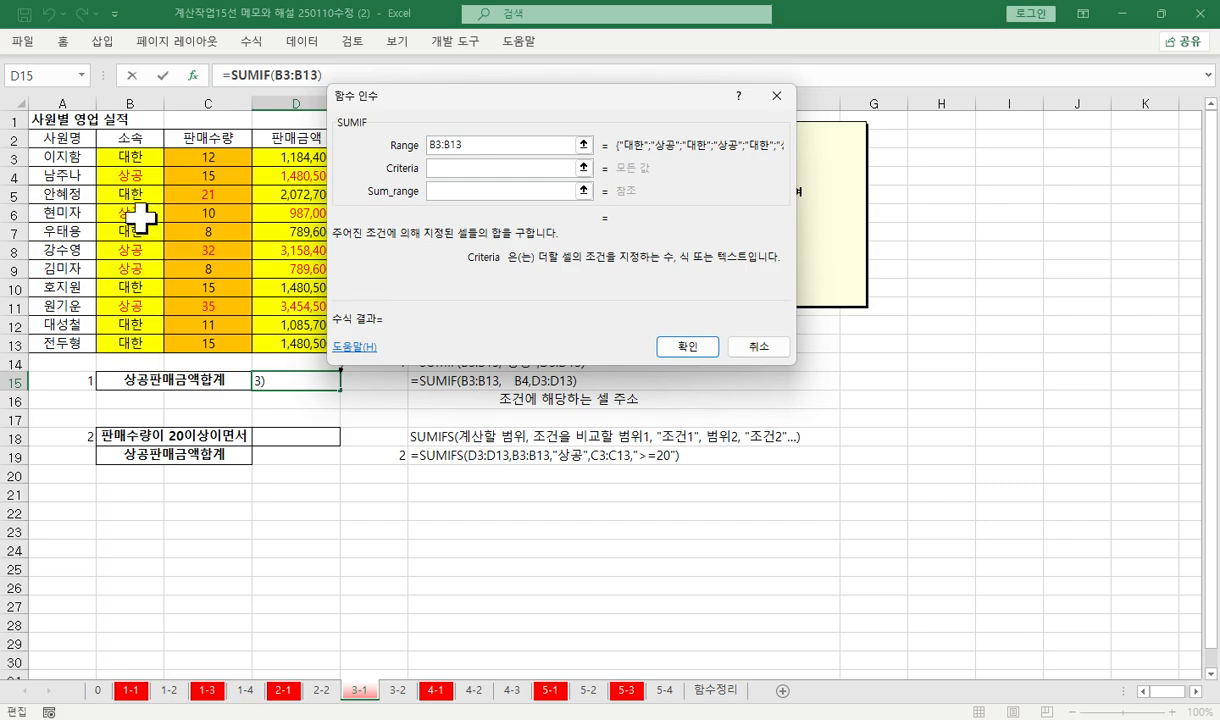
{"action": "left_click", "coordinate": [133, 176]}
{"action": "key", "text": "Tab"}
{"action": "left_click_drag", "start_coordinate": [262, 158], "coordinate": [291, 341]}
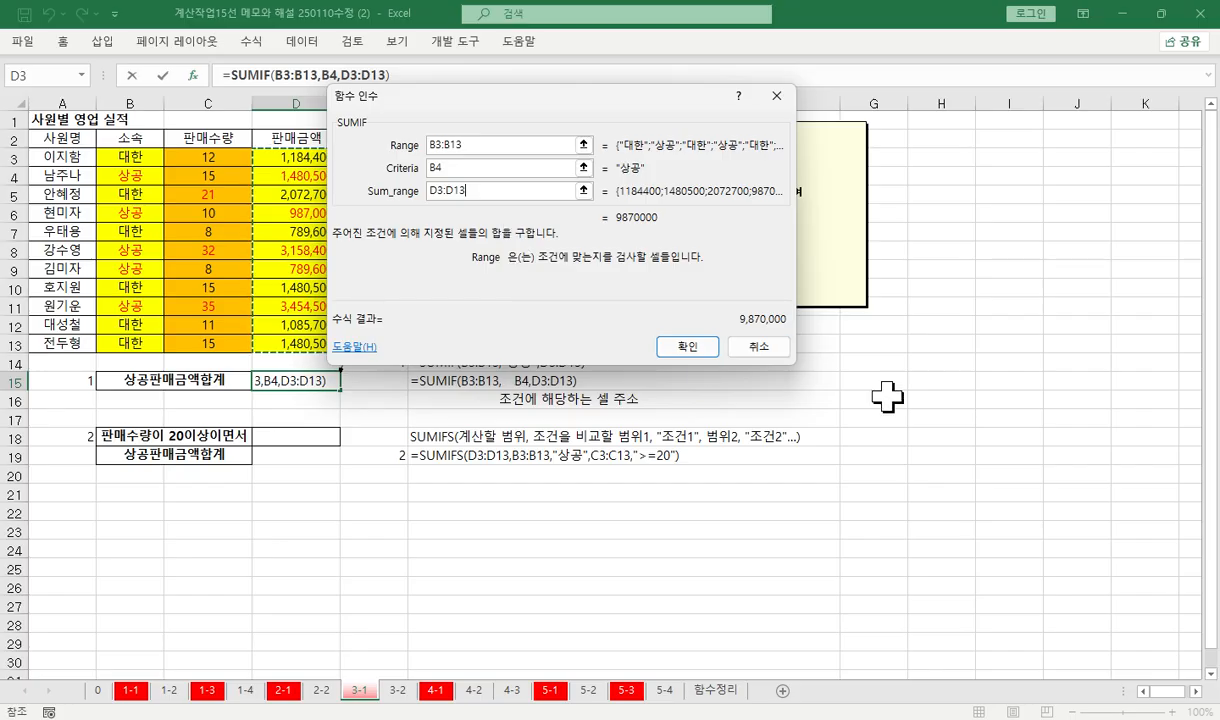
{"action": "left_click", "coordinate": [688, 347]}
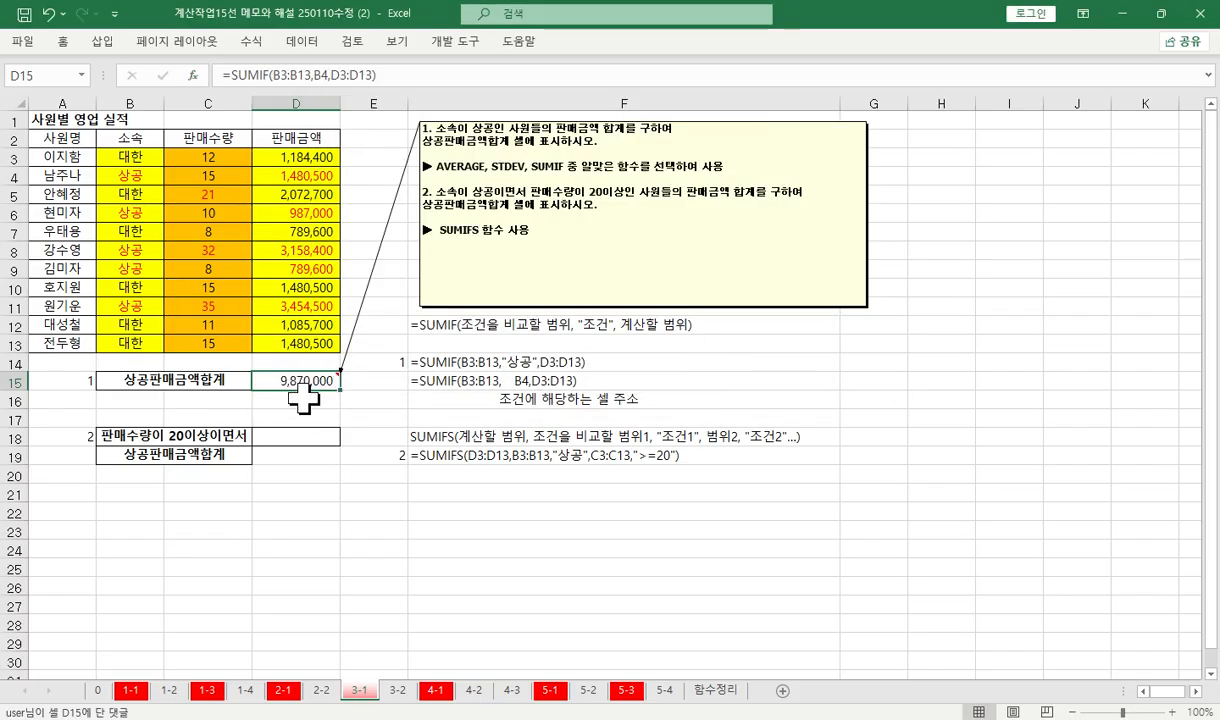
Begin a SUMIFS formula in D18 with the 판매금액 cells D3:D13 as the sum range
{"action": "left_click", "coordinate": [285, 437]}
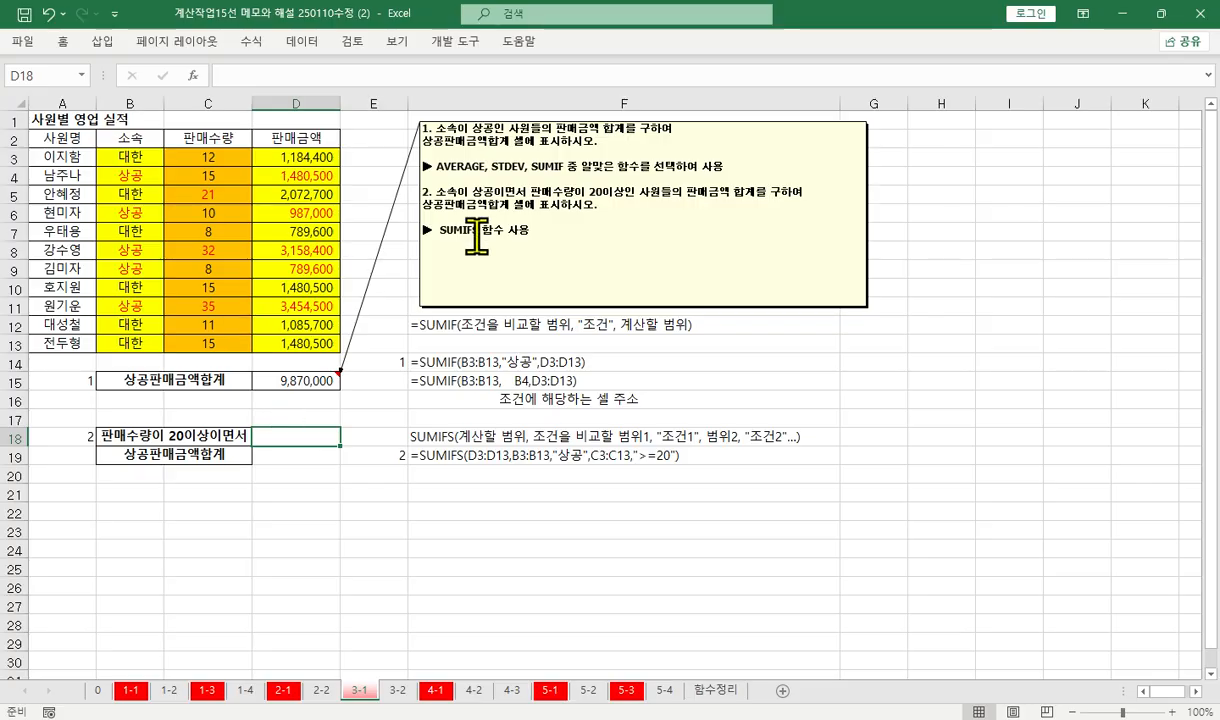
{"action": "left_click", "coordinate": [256, 84]}
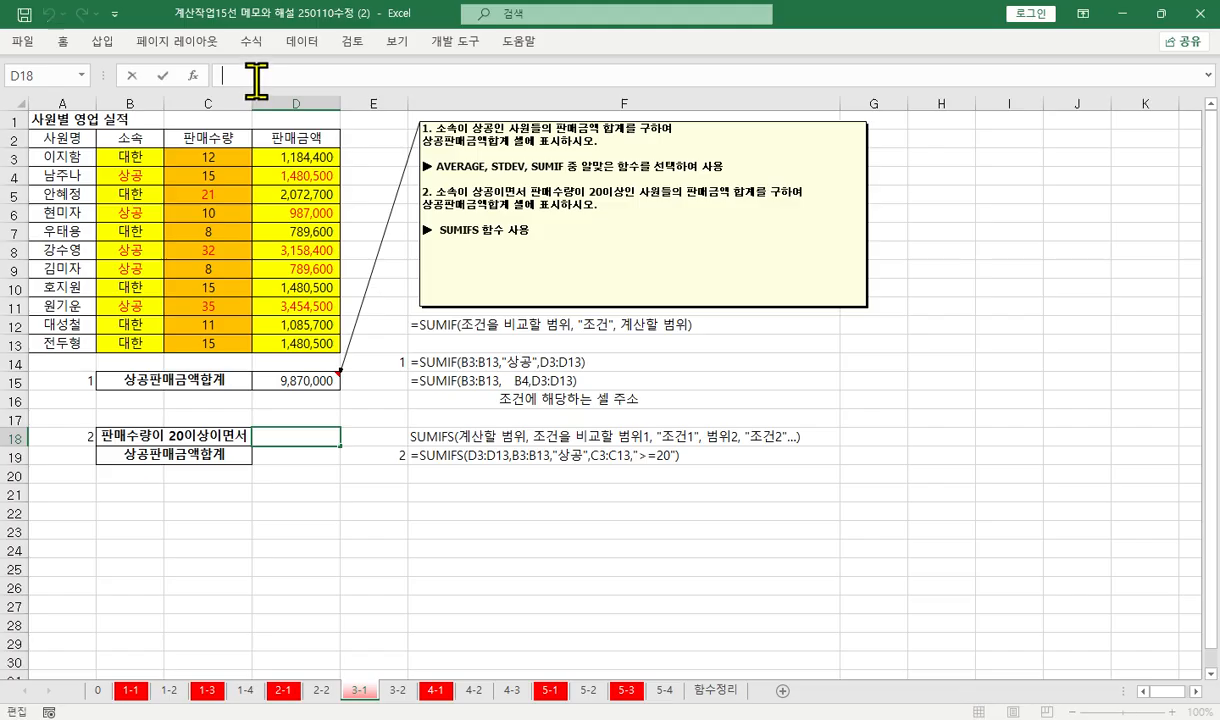
{"action": "type", "text": "=sum"}
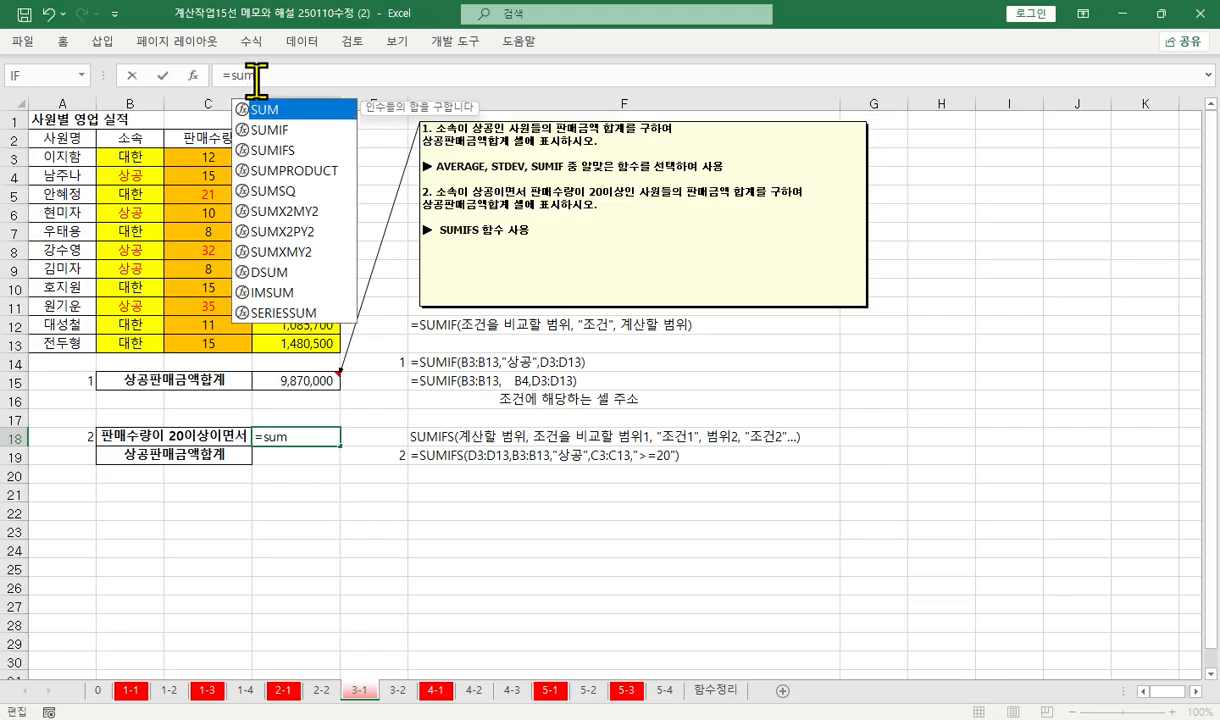
{"action": "key", "text": "Down"}
{"action": "key", "text": "Down"}
{"action": "key", "text": "Tab"}
{"action": "key", "text": "ctrl+a"}
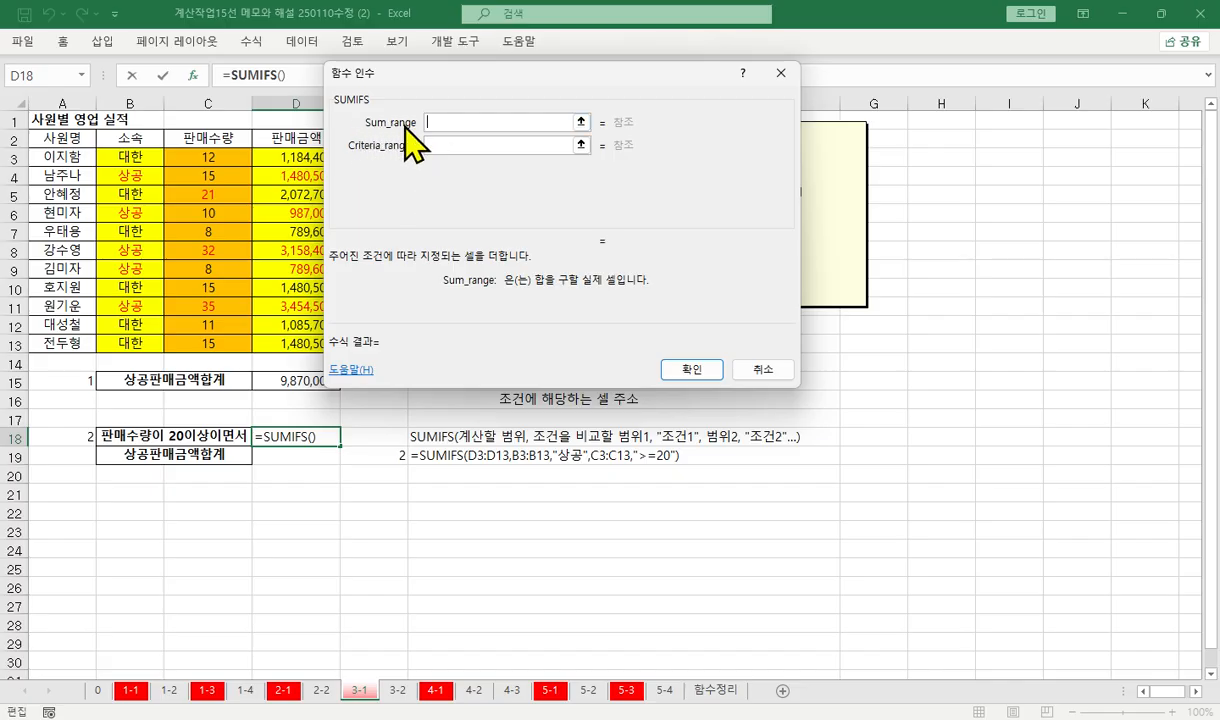
{"action": "left_click_drag", "start_coordinate": [305, 158], "coordinate": [269, 343]}
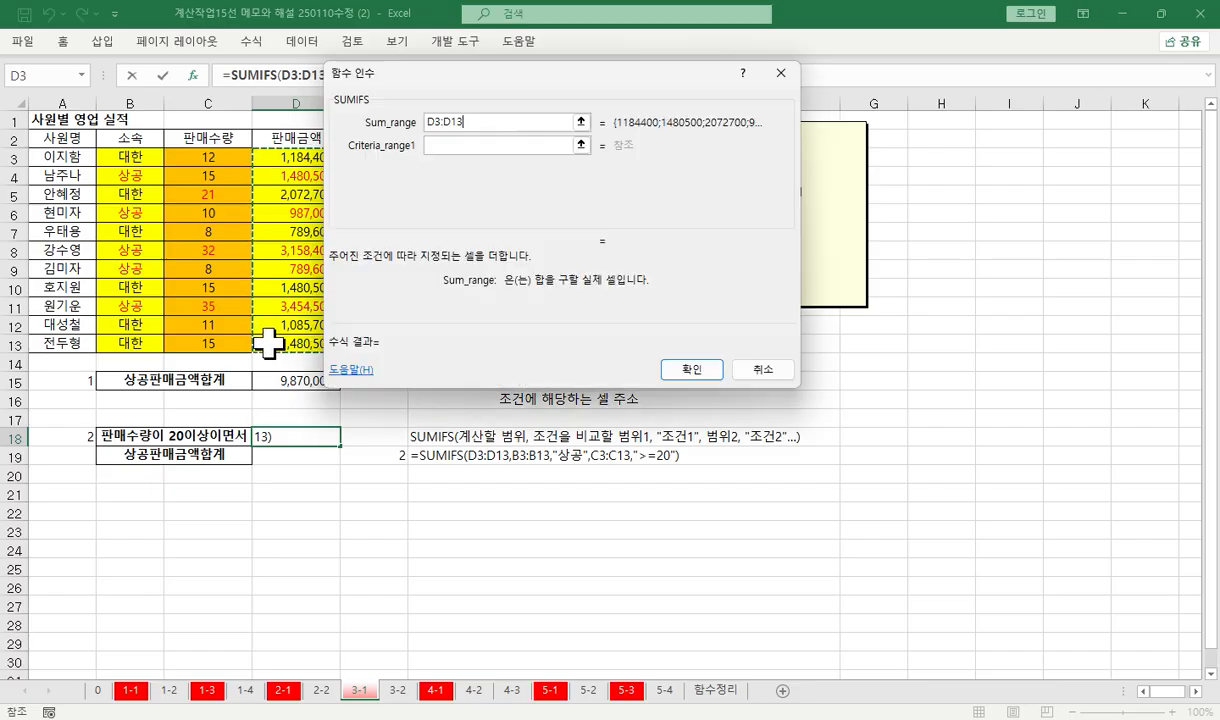
Set the first SUMIFS condition to criteria range B3:B13 with the 상공 cell B4 as its criterion
{"action": "left_click", "coordinate": [428, 145]}
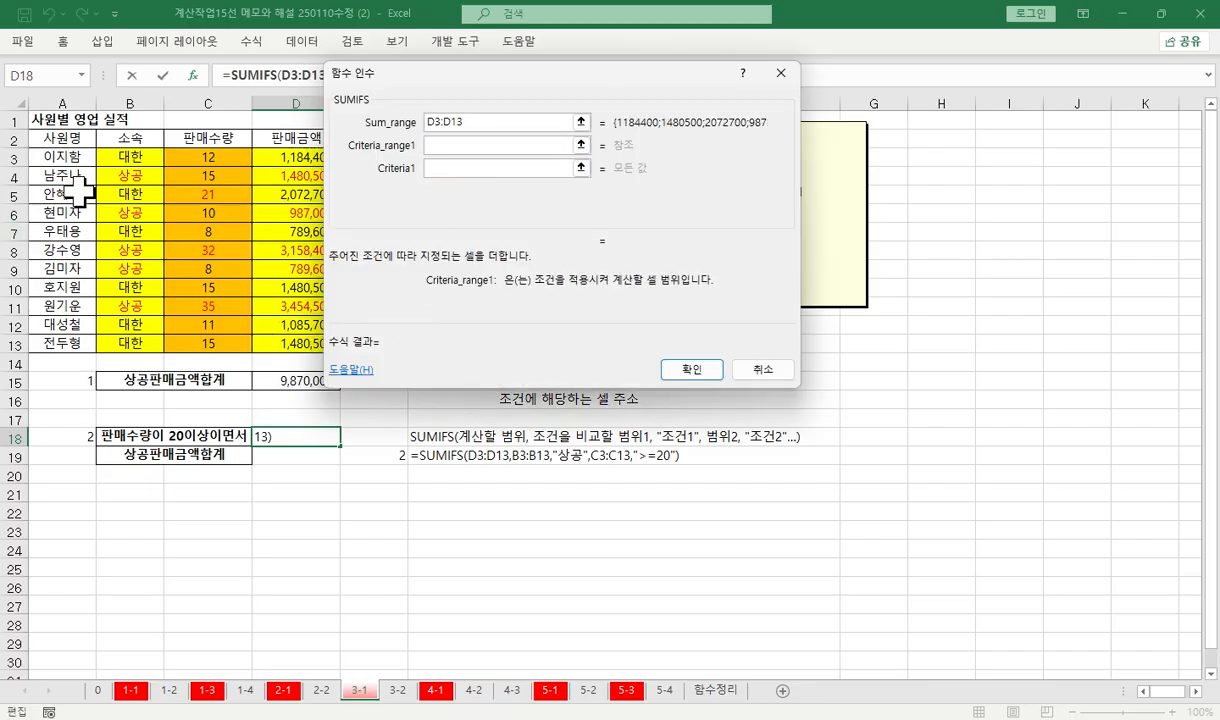
{"action": "left_click_drag", "start_coordinate": [108, 158], "coordinate": [125, 342]}
{"action": "key", "text": "Tab"}
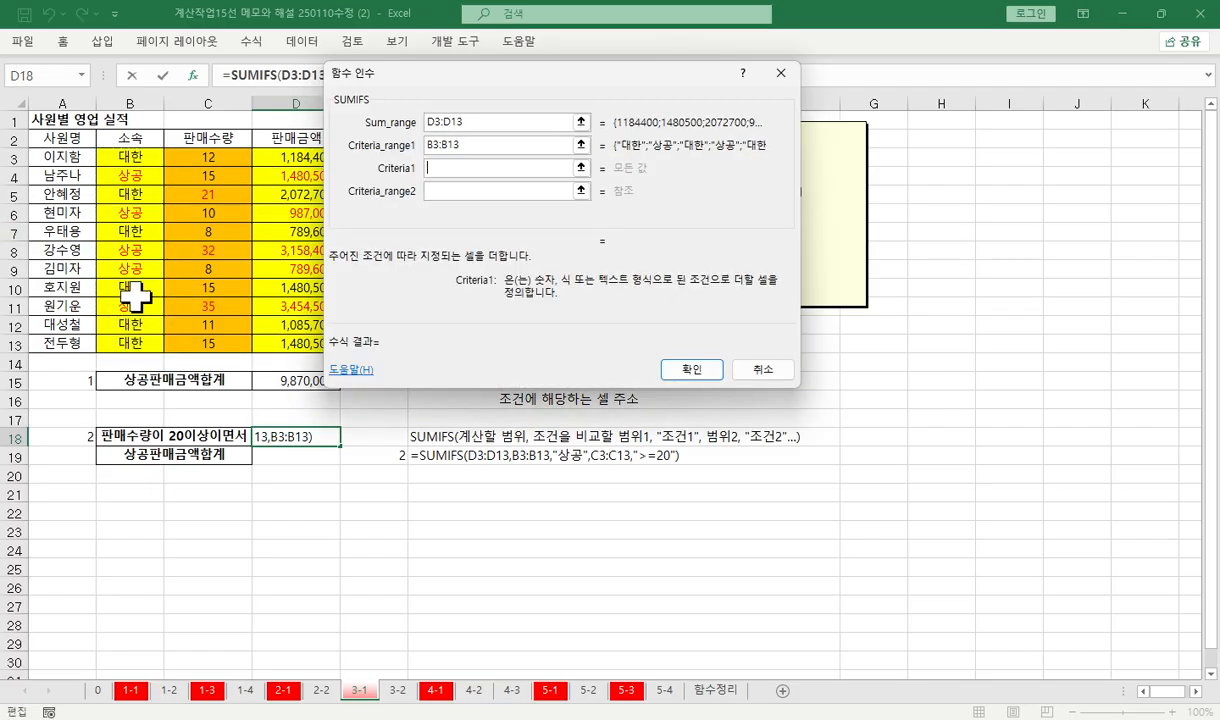
{"action": "left_click", "coordinate": [140, 172]}
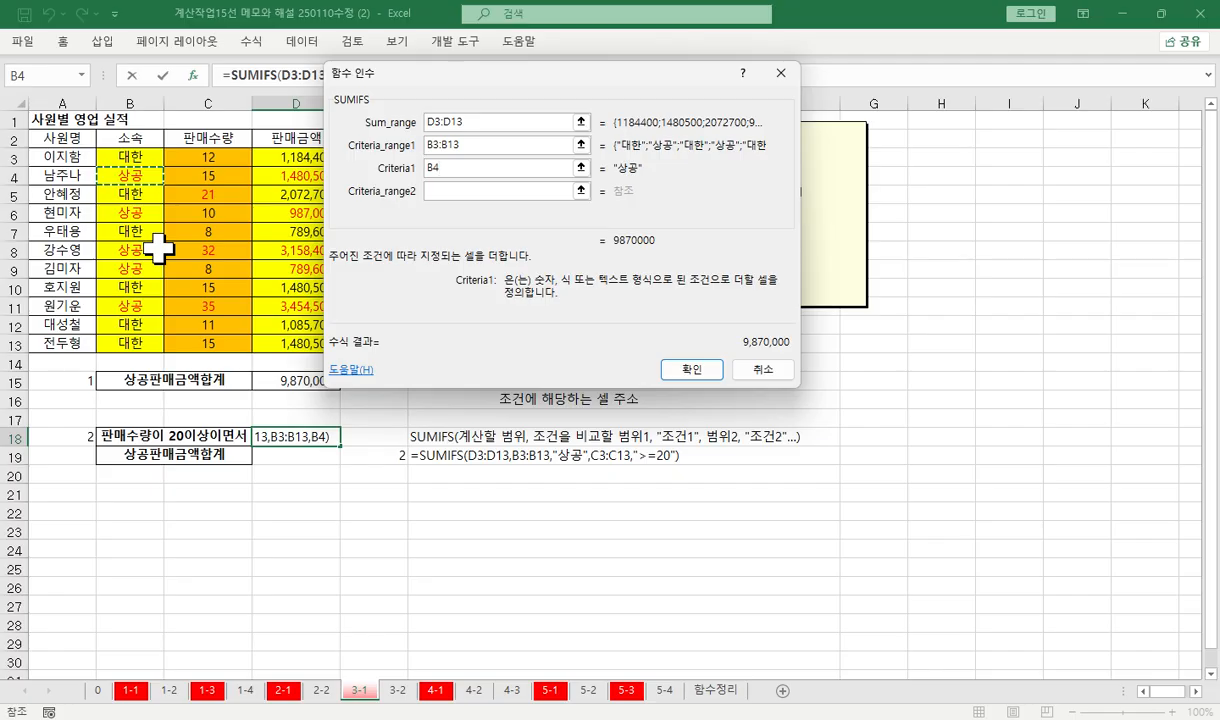
Add the second SUMIFS condition with criteria range C3:C13 and criterion ">=20", and complete the formula in D18
{"action": "key", "text": "Tab"}
{"action": "left_click_drag", "start_coordinate": [196, 157], "coordinate": [209, 343]}
{"action": "key", "text": "Tab"}
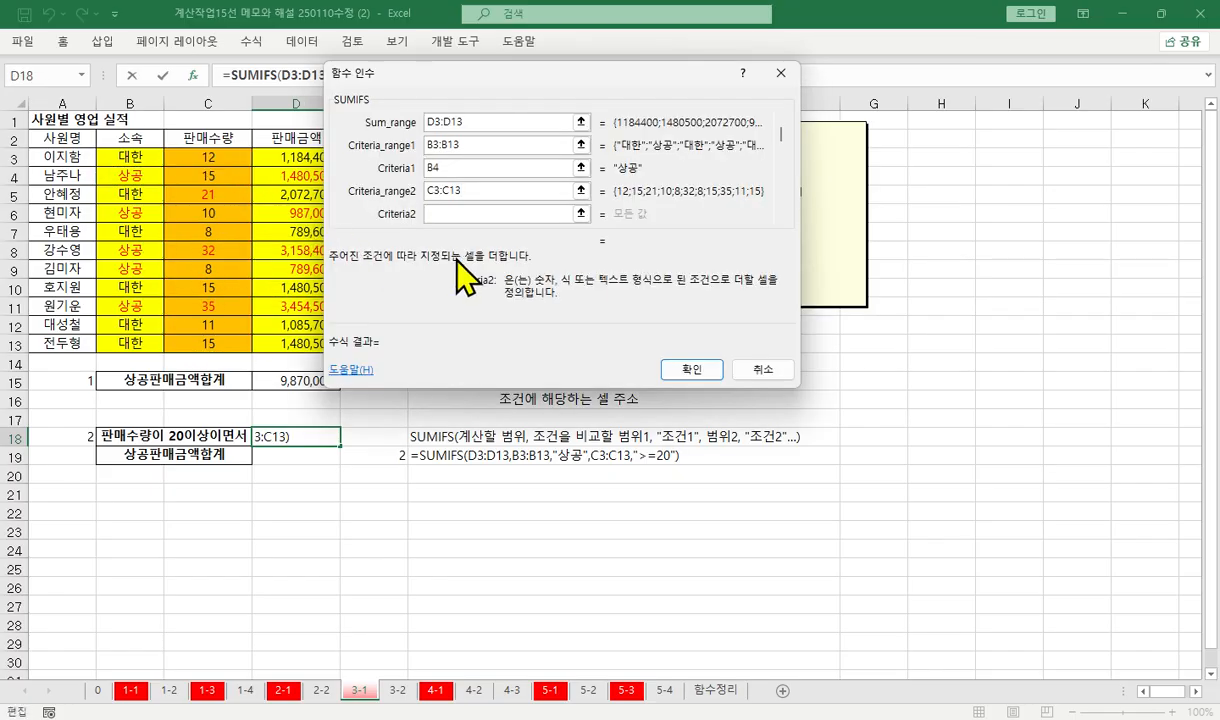
{"action": "type", "text": ">=20"}
{"action": "key", "text": "Tab"}
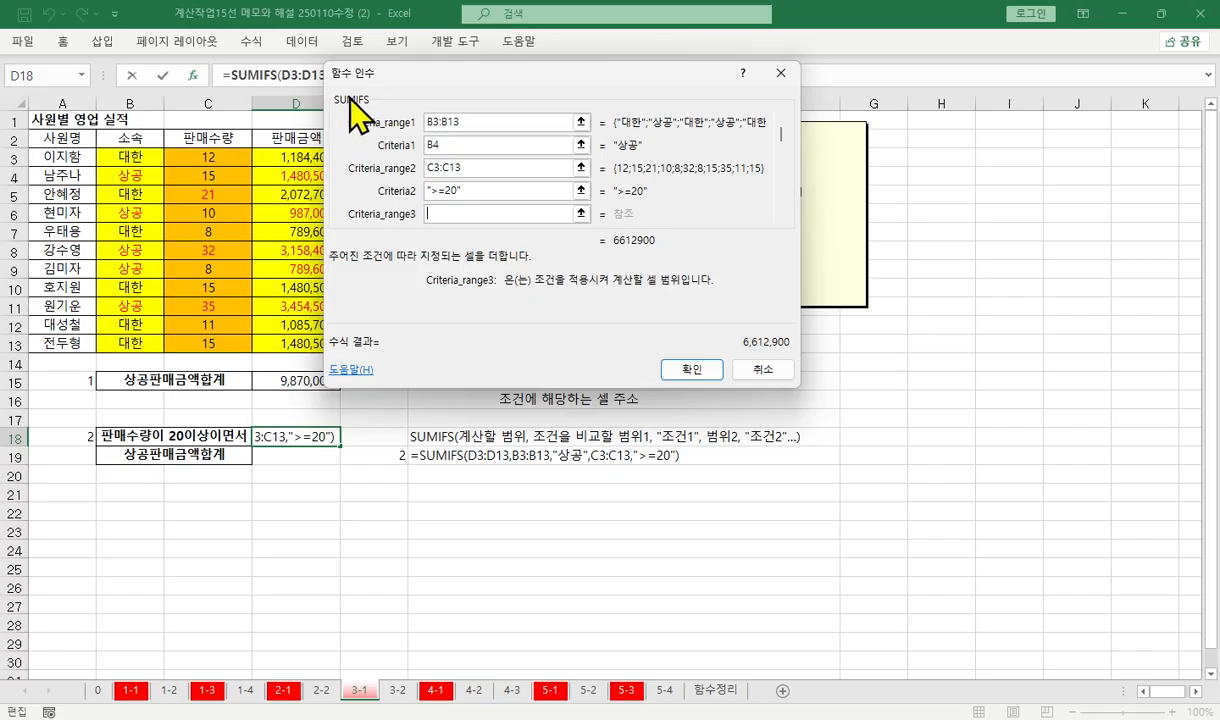
{"action": "double_click", "coordinate": [457, 122]}
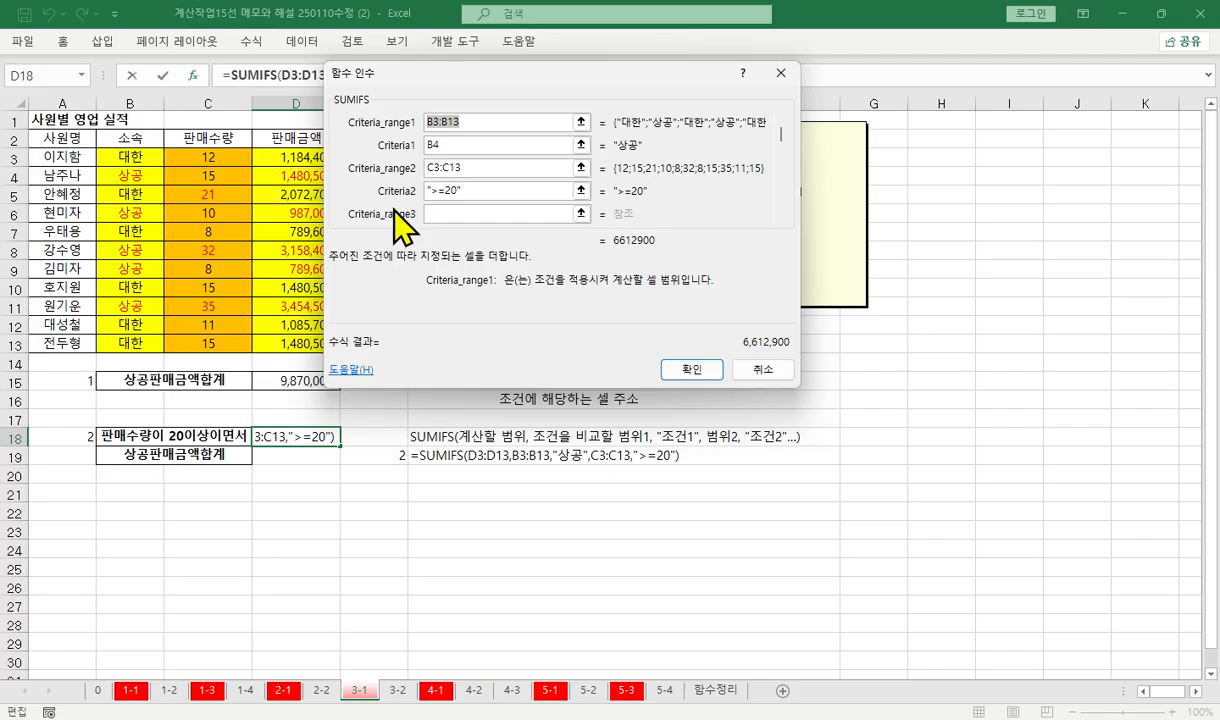
{"action": "left_click", "coordinate": [690, 370]}
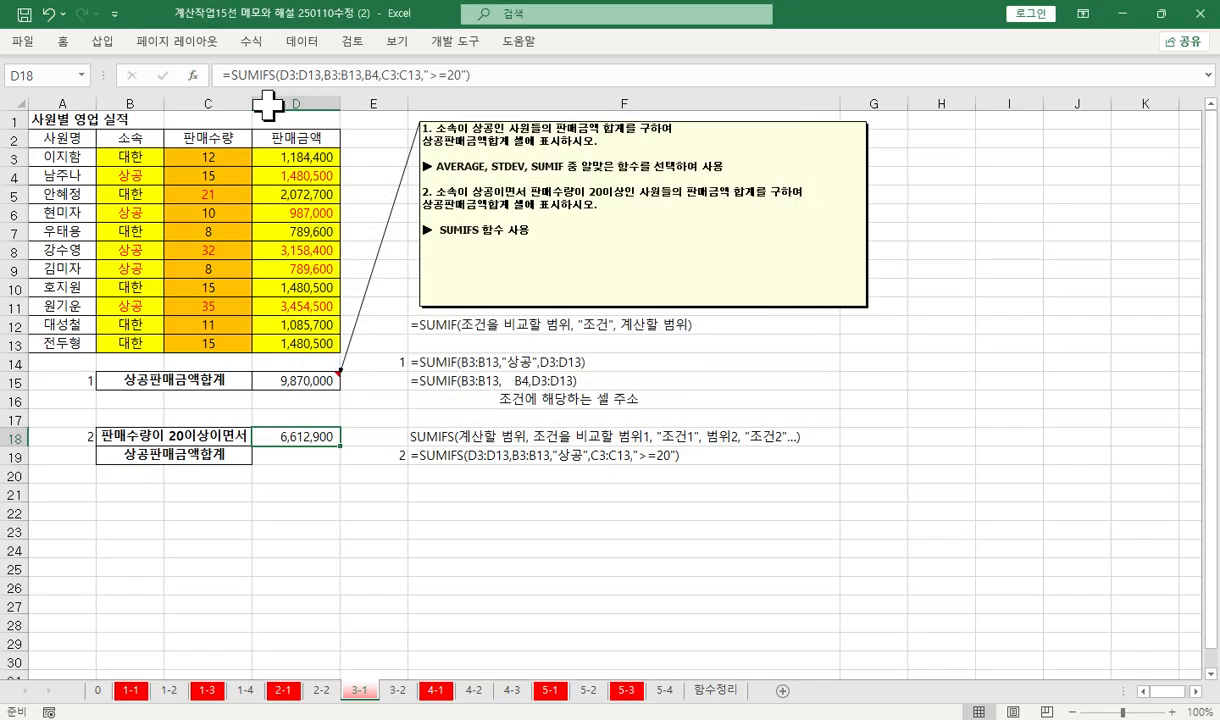
Fill the 관객수 cells D3:D11 on sheet 3-2 with orange
{"action": "key", "text": "ctrl+Page_Down"}
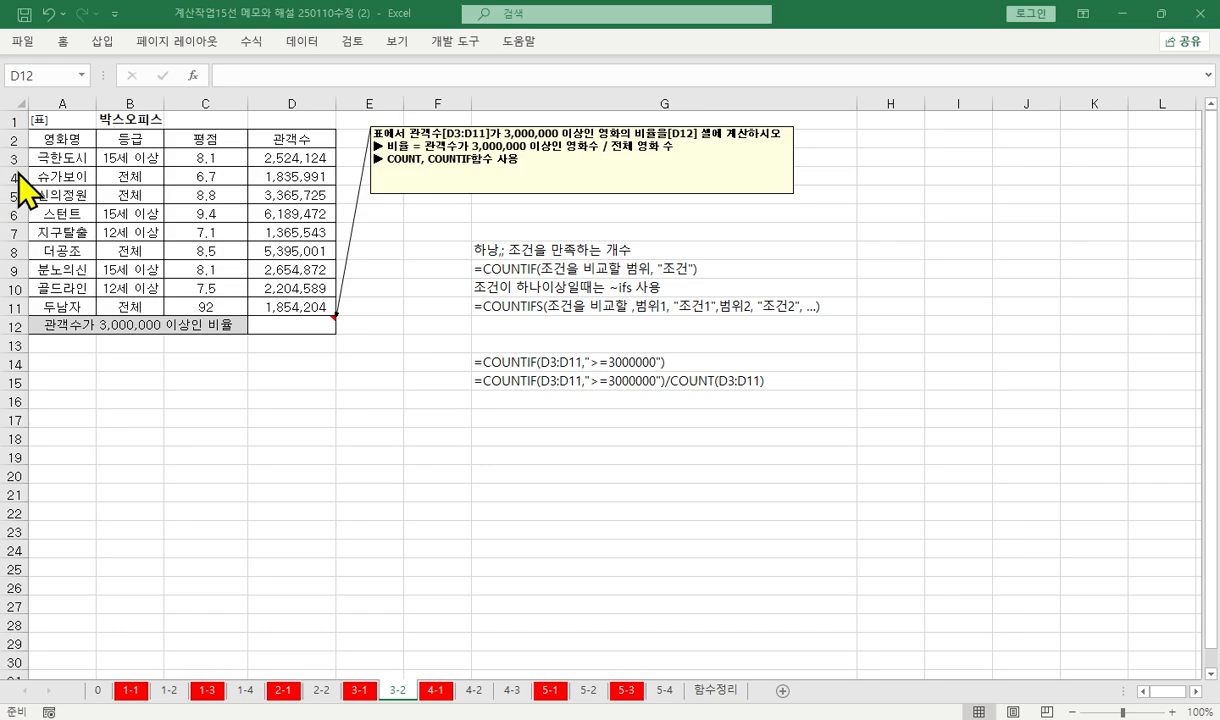
{"action": "left_click_drag", "start_coordinate": [315, 158], "coordinate": [300, 311]}
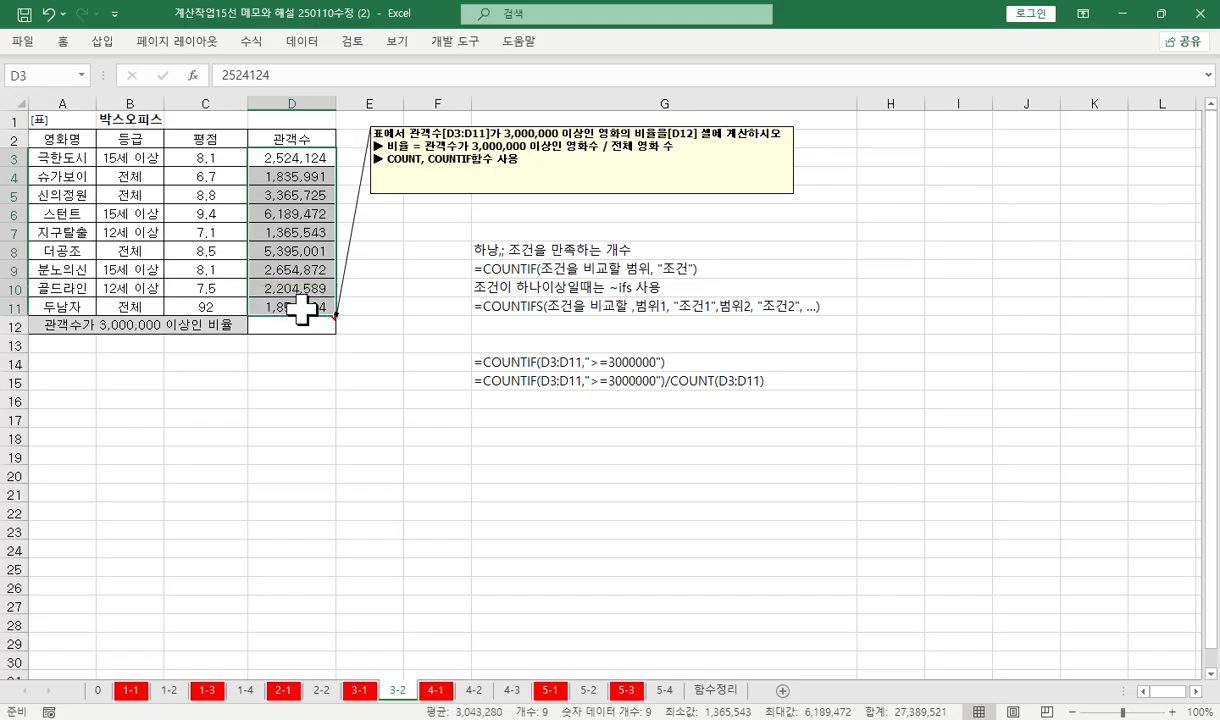
{"action": "right_click", "coordinate": [300, 311]}
{"action": "left_click", "coordinate": [369, 216]}
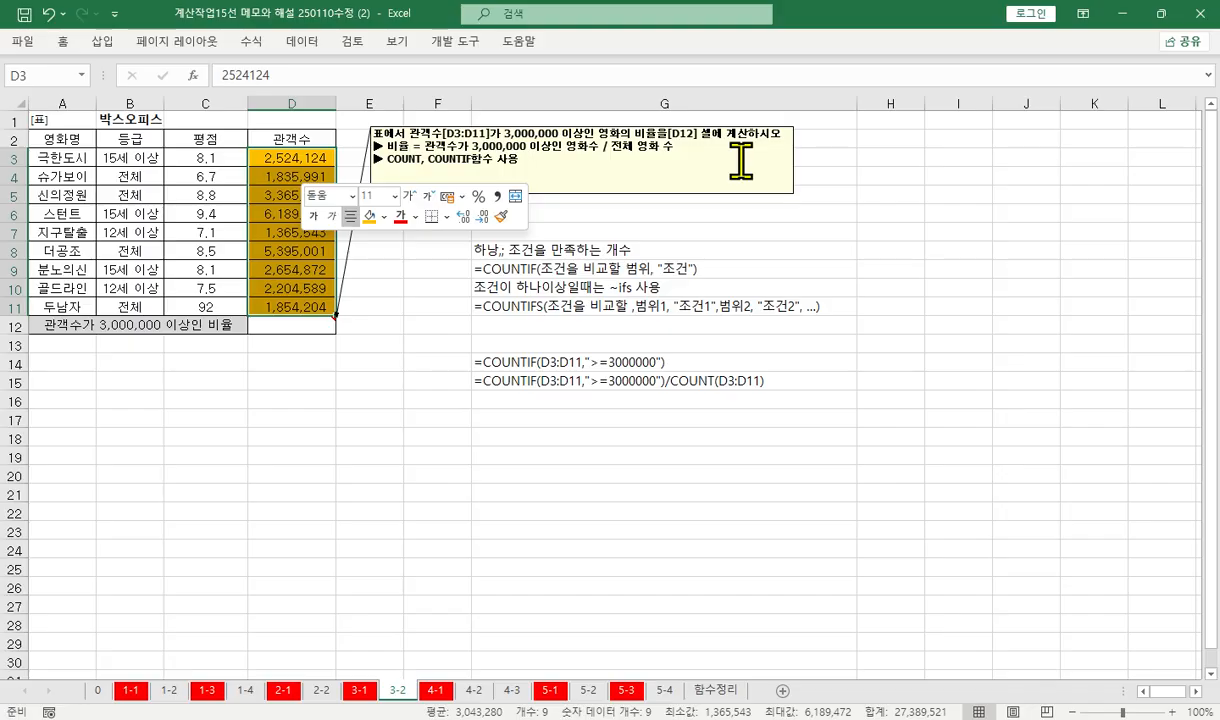
Colour the 관객수 values of at least 3,000,000 in D5, D6 and D8 red
{"action": "left_click", "coordinate": [272, 212]}
{"action": "left_click", "coordinate": [280, 158]}
{"action": "left_click", "coordinate": [293, 193]}
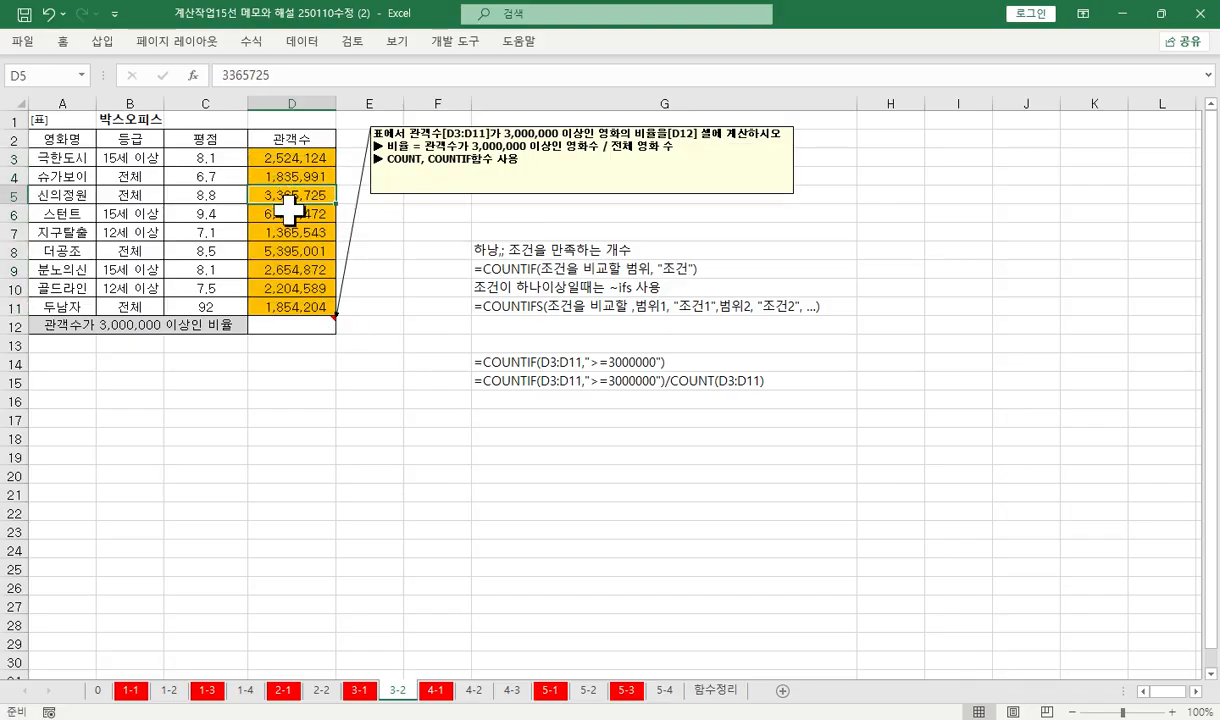
{"action": "left_click", "coordinate": [293, 213], "text": "ctrl"}
{"action": "left_click", "coordinate": [290, 250], "text": "ctrl"}
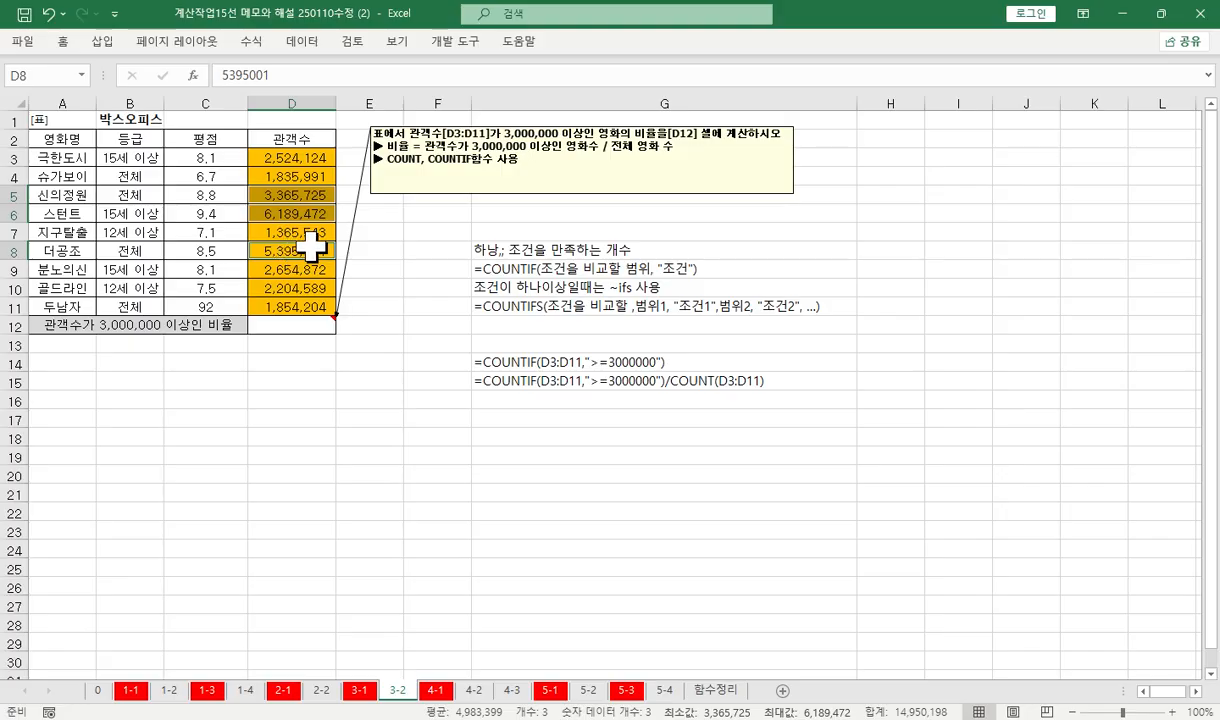
{"action": "right_click", "coordinate": [312, 245]}
{"action": "left_click", "coordinate": [412, 193]}
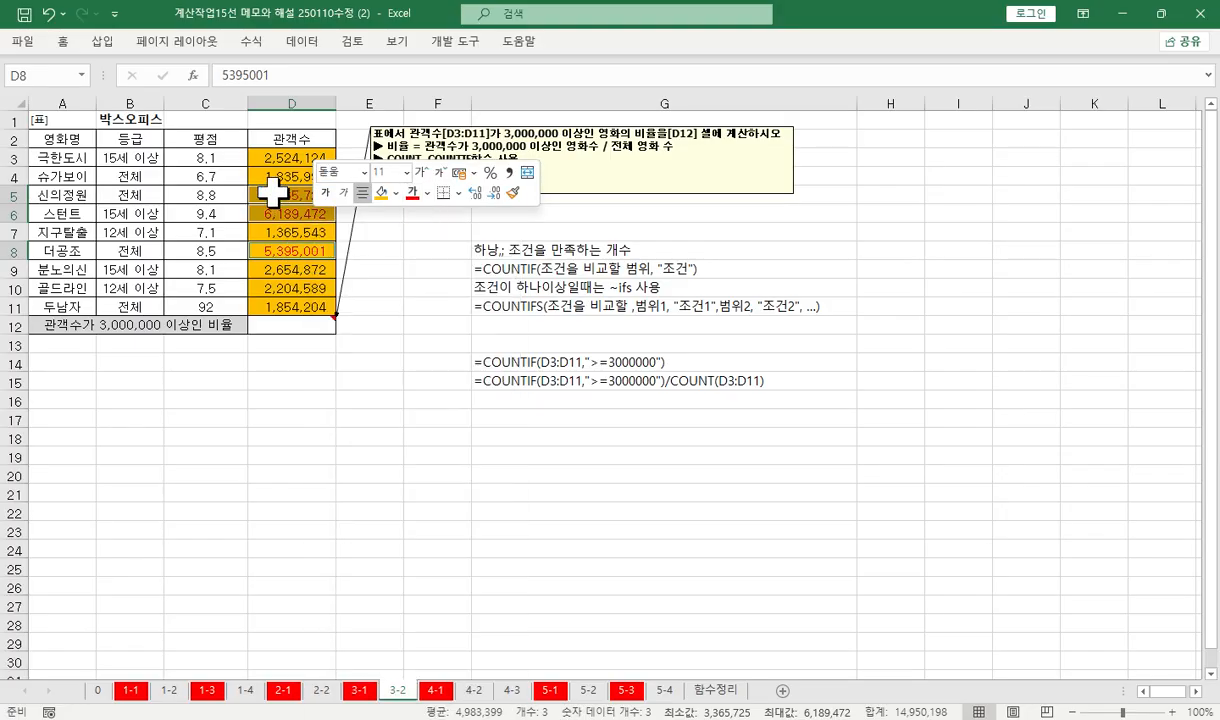
{"action": "left_click", "coordinate": [326, 246]}
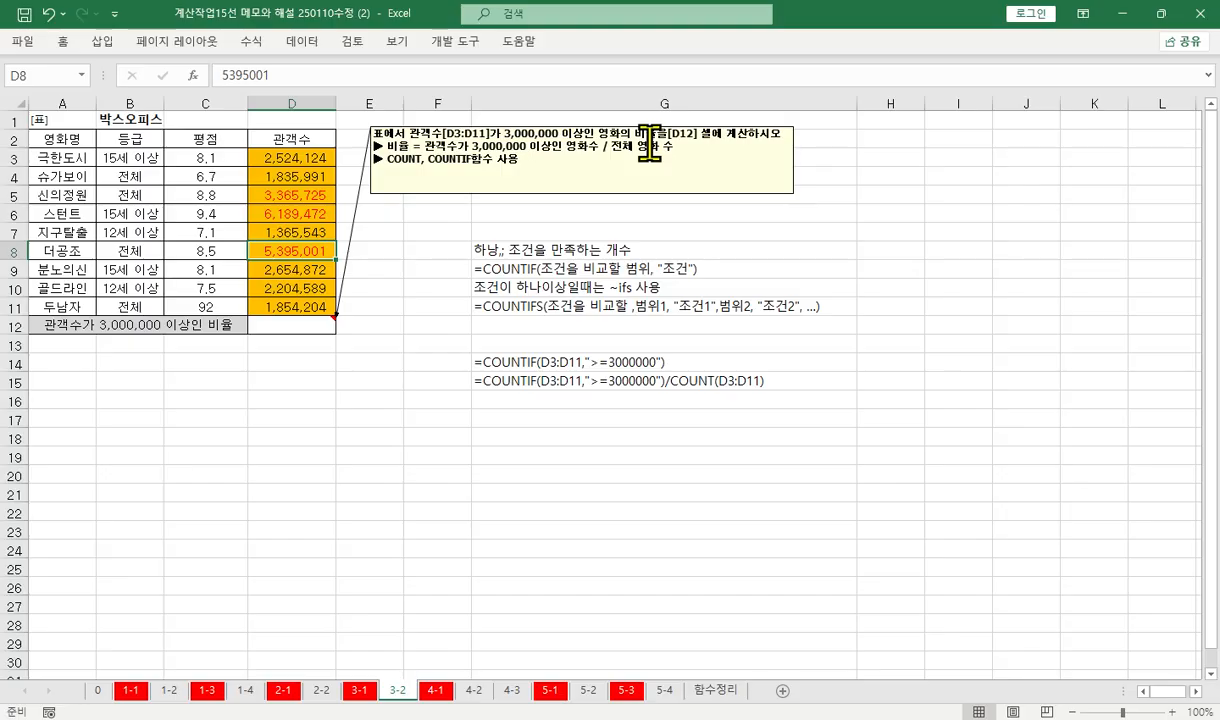
Examine the 영화명, 등급 and 관객수 columns in rows 3 to 11 as possible ranges for counting all movies
{"action": "left_click_drag", "start_coordinate": [62, 158], "coordinate": [74, 308]}
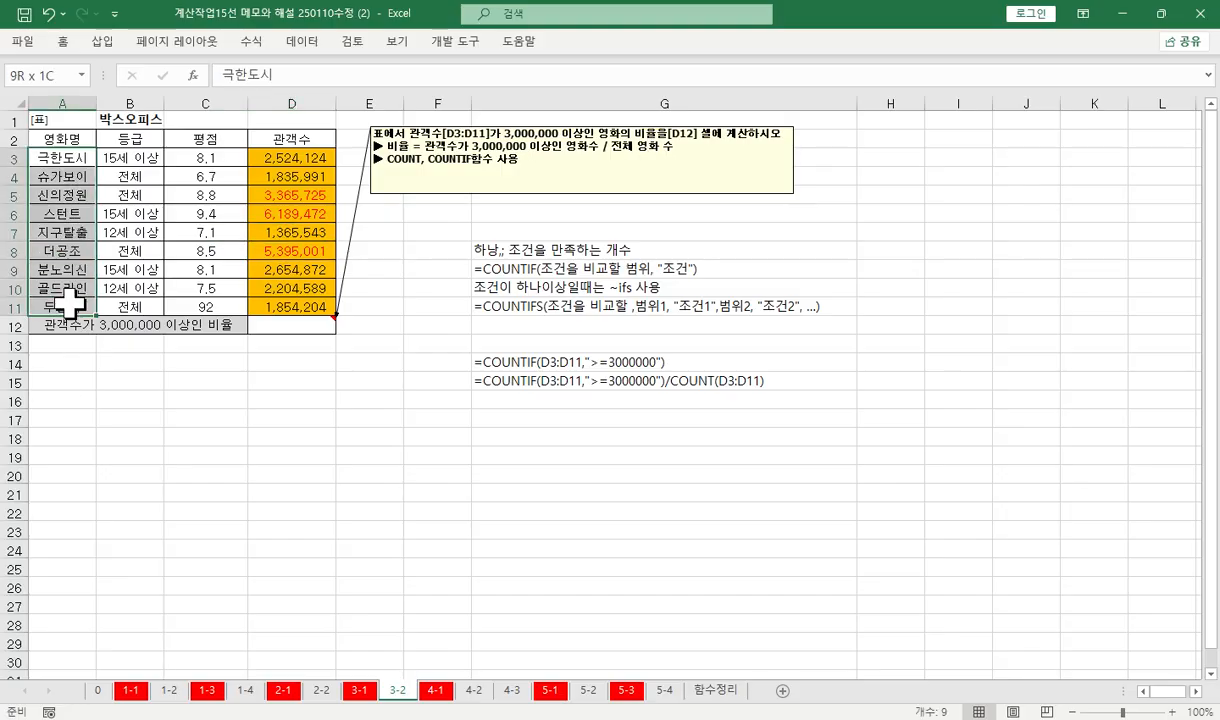
{"action": "left_click", "coordinate": [70, 165]}
{"action": "left_click_drag", "start_coordinate": [70, 165], "coordinate": [71, 297]}
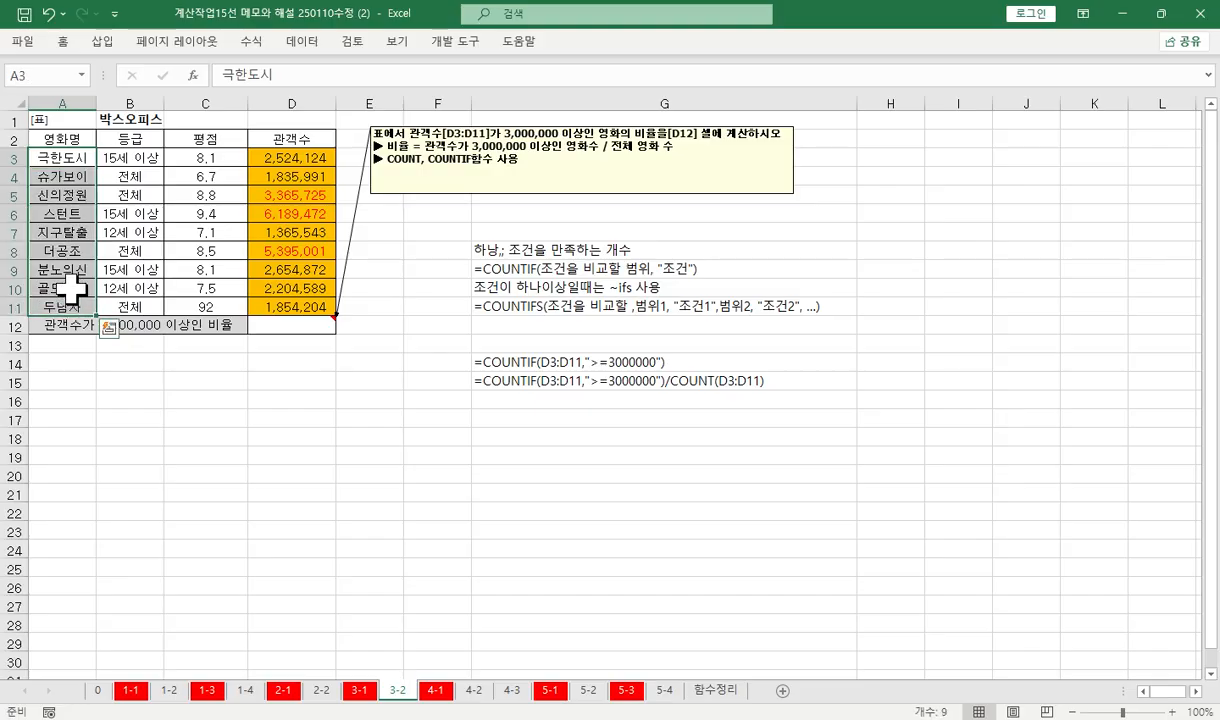
{"action": "left_click_drag", "start_coordinate": [72, 158], "coordinate": [62, 298]}
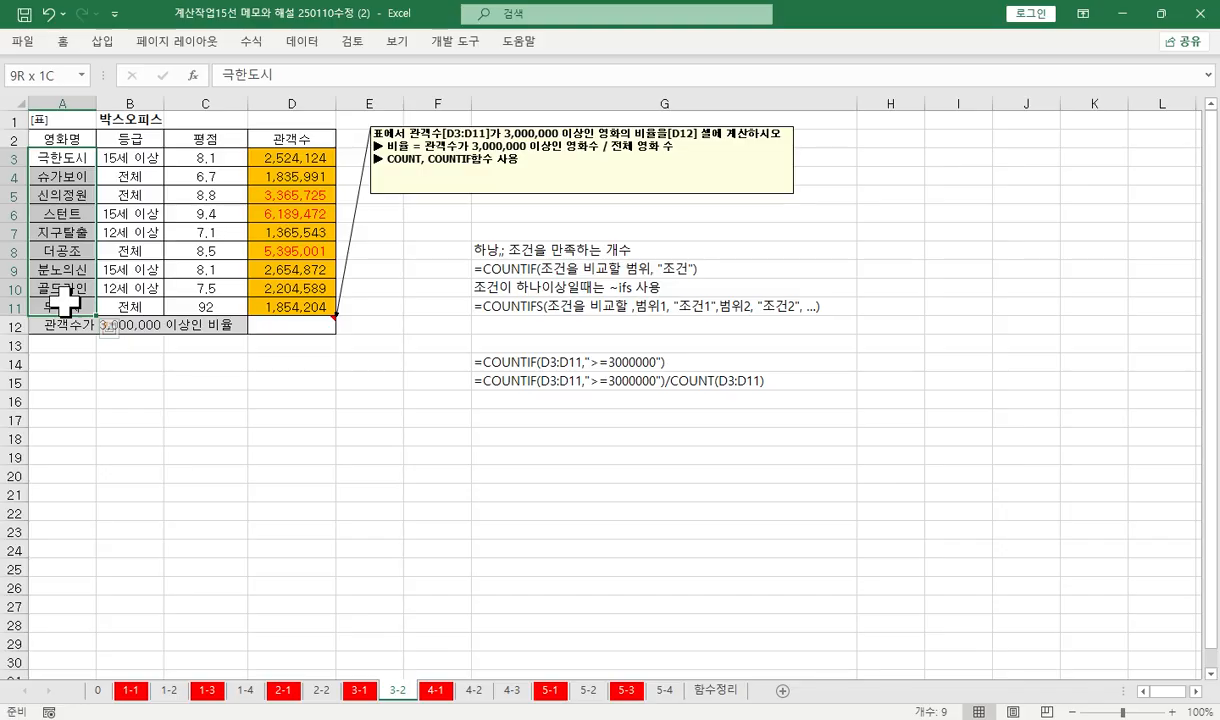
{"action": "left_click_drag", "start_coordinate": [125, 158], "coordinate": [129, 300]}
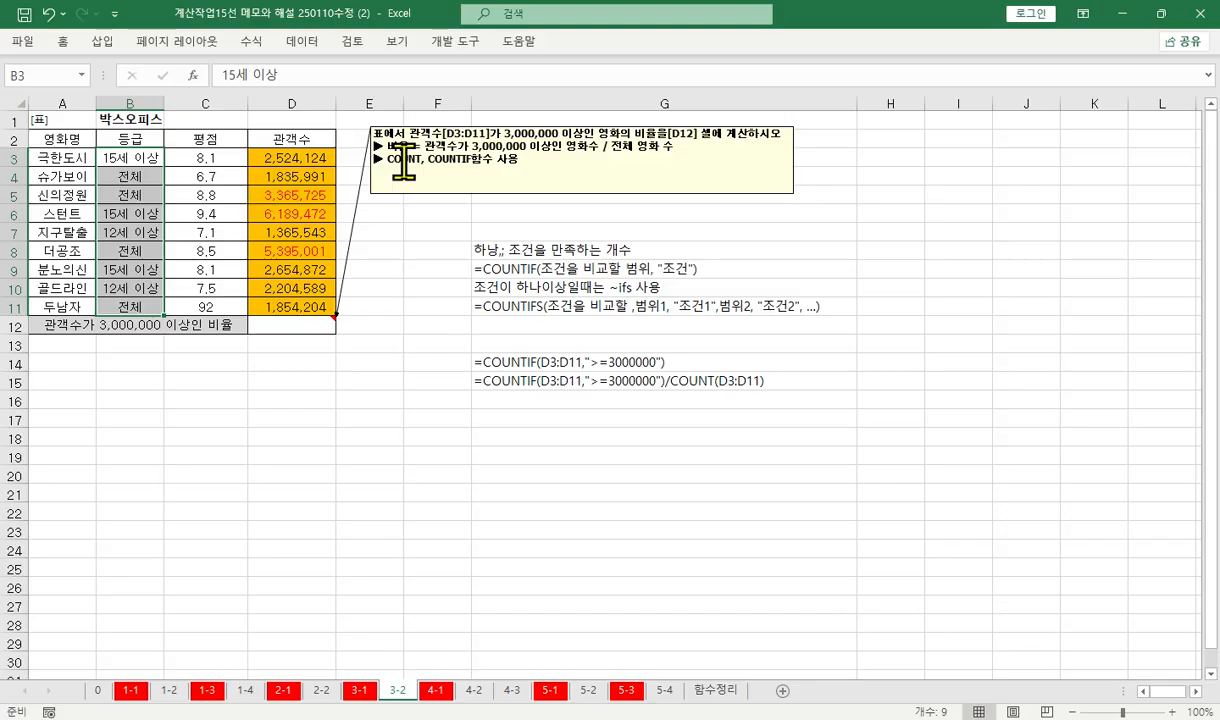
{"action": "left_click_drag", "start_coordinate": [290, 158], "coordinate": [291, 300]}
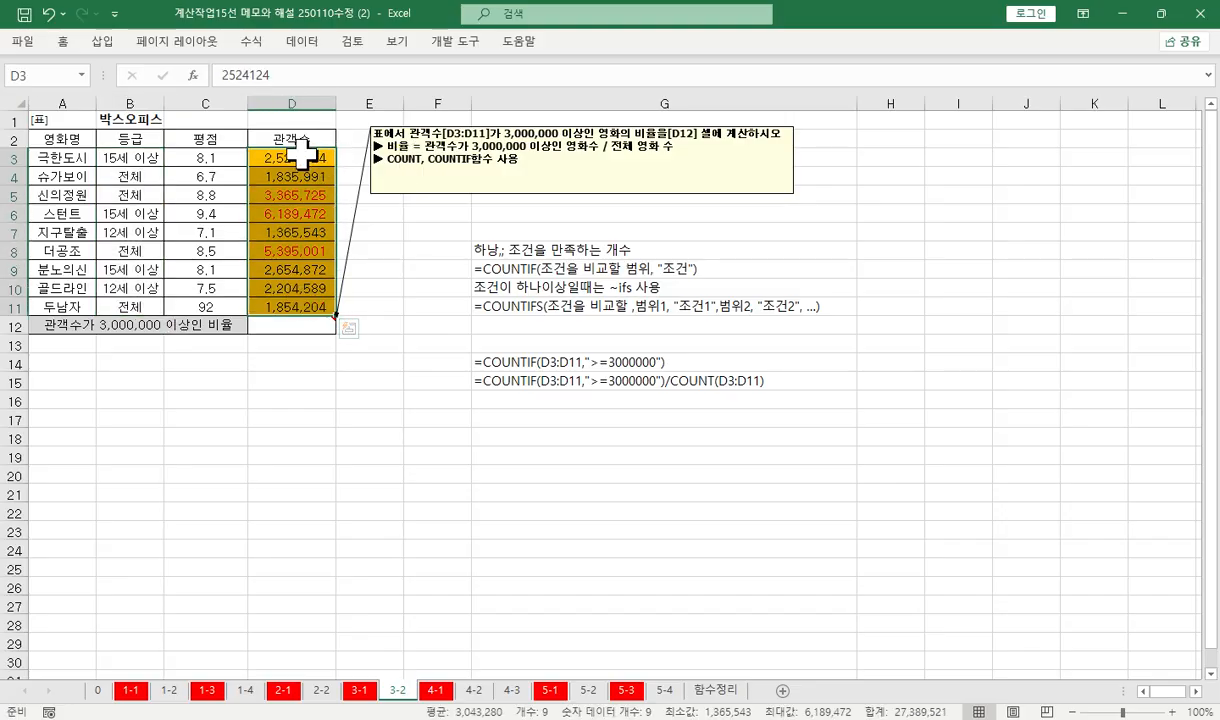
{"action": "left_click_drag", "start_coordinate": [303, 160], "coordinate": [310, 280]}
{"action": "left_click_drag", "start_coordinate": [303, 300], "coordinate": [288, 302]}
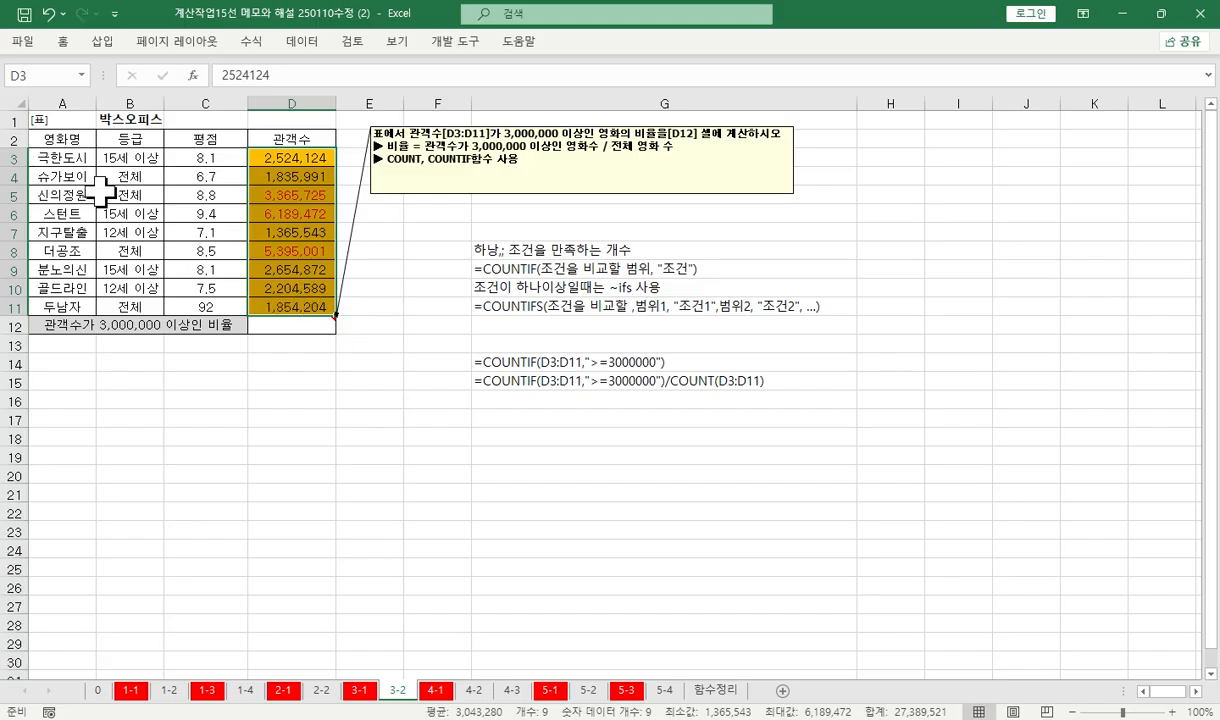
{"action": "left_click_drag", "start_coordinate": [72, 157], "coordinate": [76, 307]}
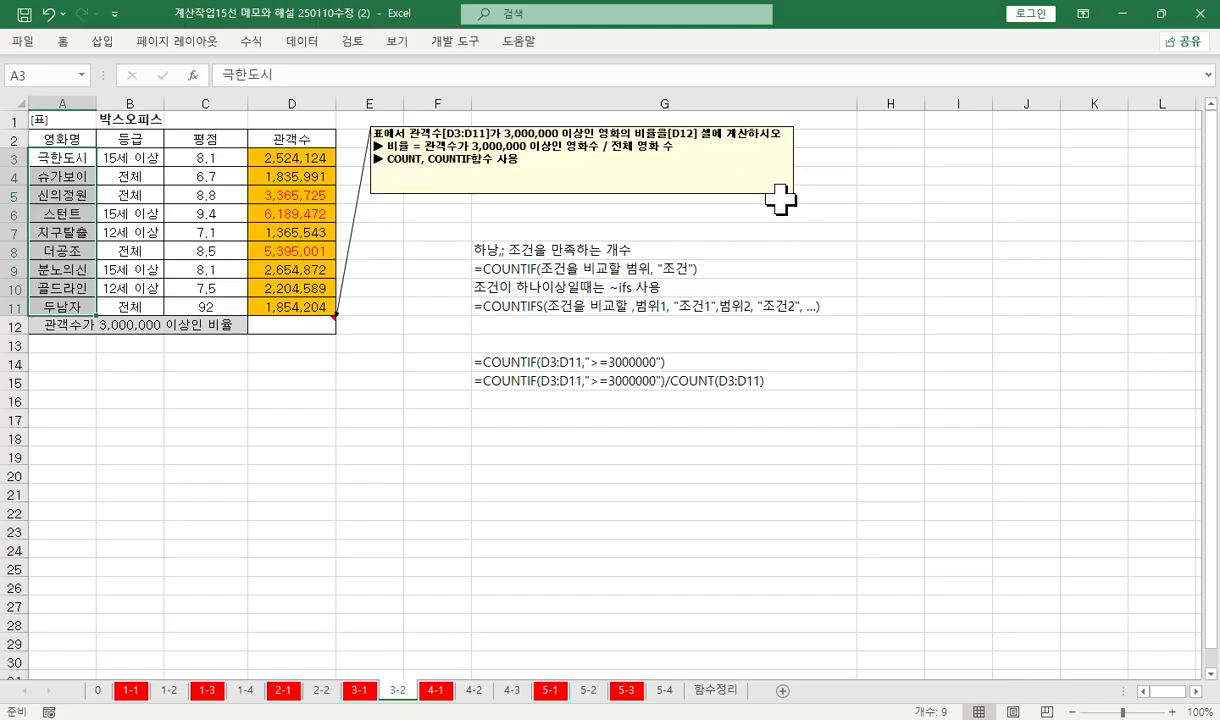
Correct the note in G8 to read "하나의 조건을 만족하는 개수"
{"action": "left_click", "coordinate": [477, 248]}
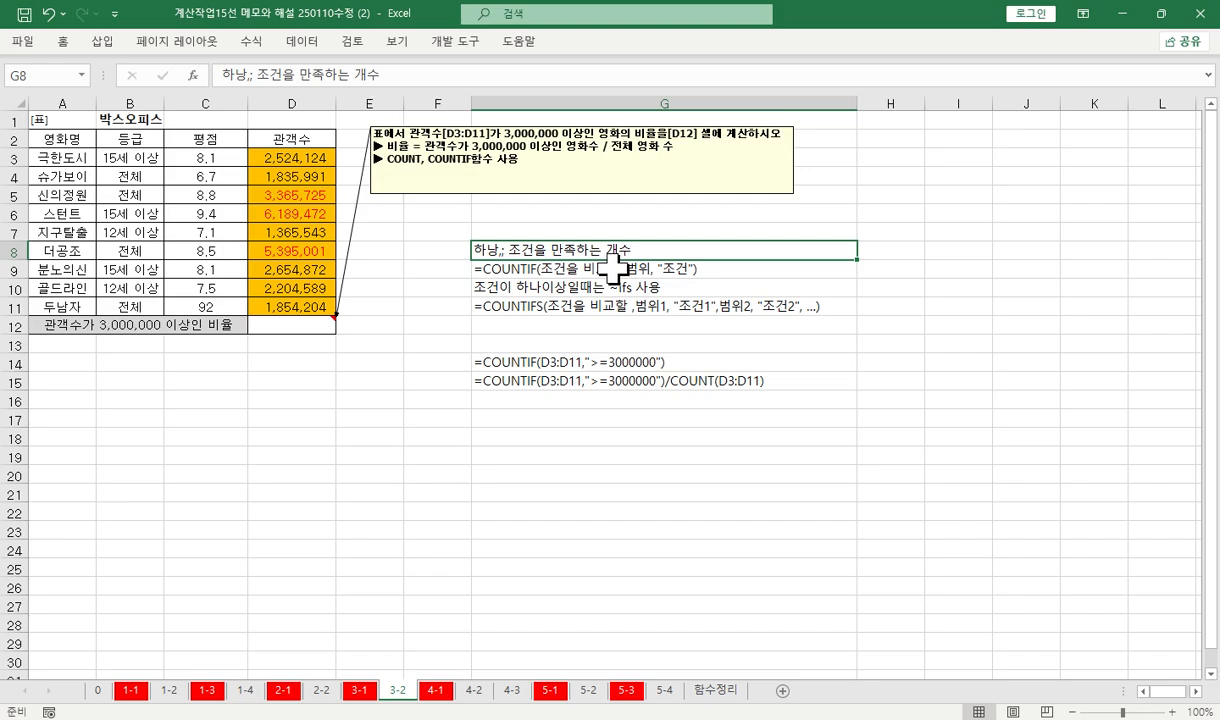
{"action": "double_click", "coordinate": [503, 248]}
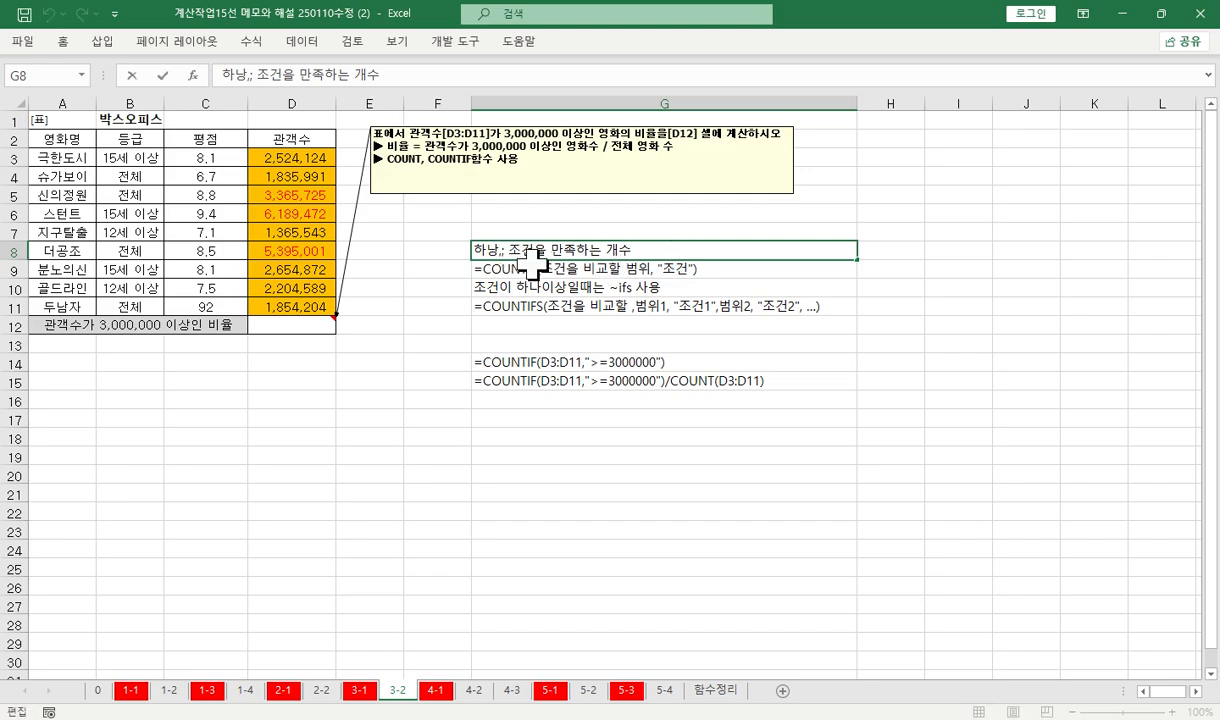
{"action": "type", "text": "skdml"}
{"action": "key", "text": "BackSpace"}
{"action": "key", "text": "BackSpace"}
{"action": "key", "text": "BackSpace"}
{"action": "key", "text": "BackSpace"}
{"action": "key", "text": "BackSpace"}
{"action": "type", "text": "너의"}
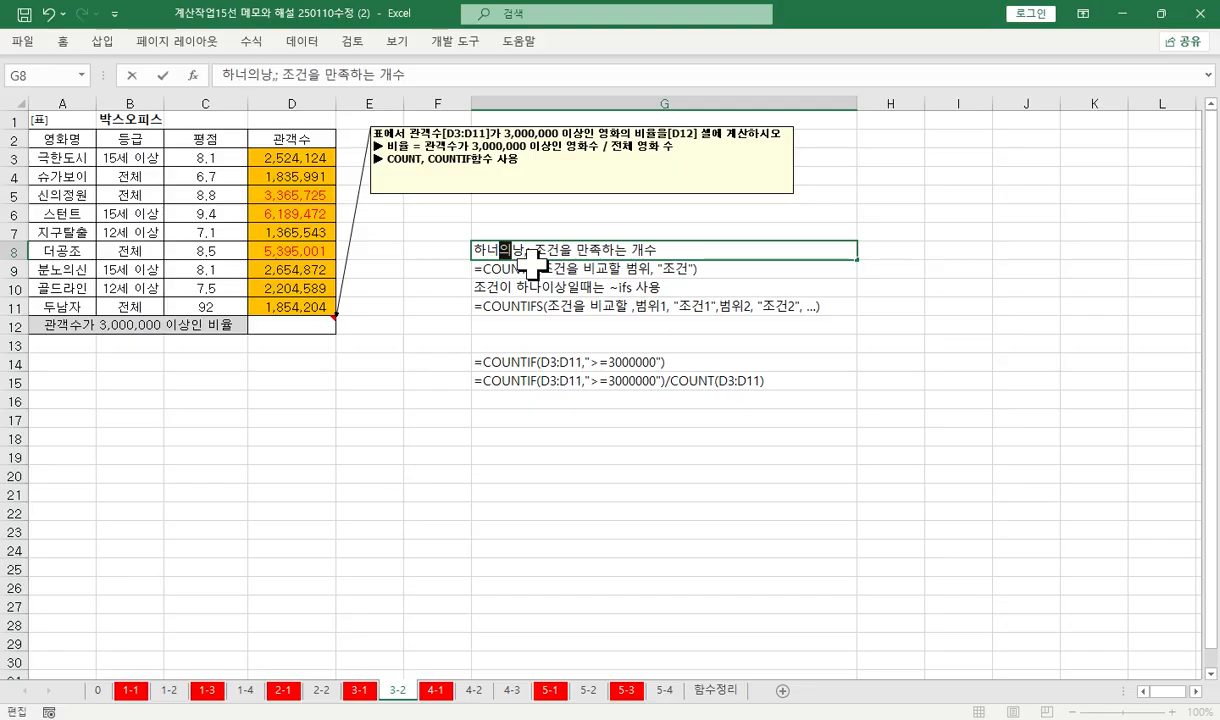
{"action": "key", "text": "Delete"}
{"action": "key", "text": "Delete"}
{"action": "key", "text": "Delete"}
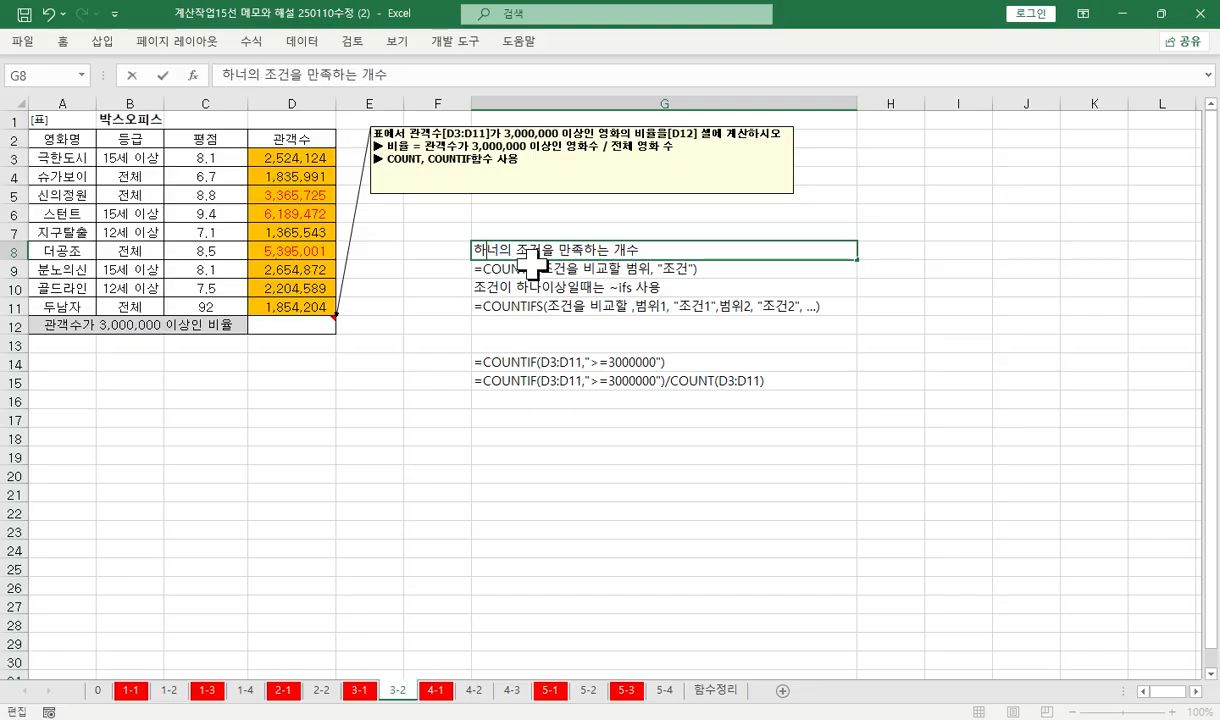
{"action": "type", "text": "나"}
{"action": "key", "text": "Delete"}
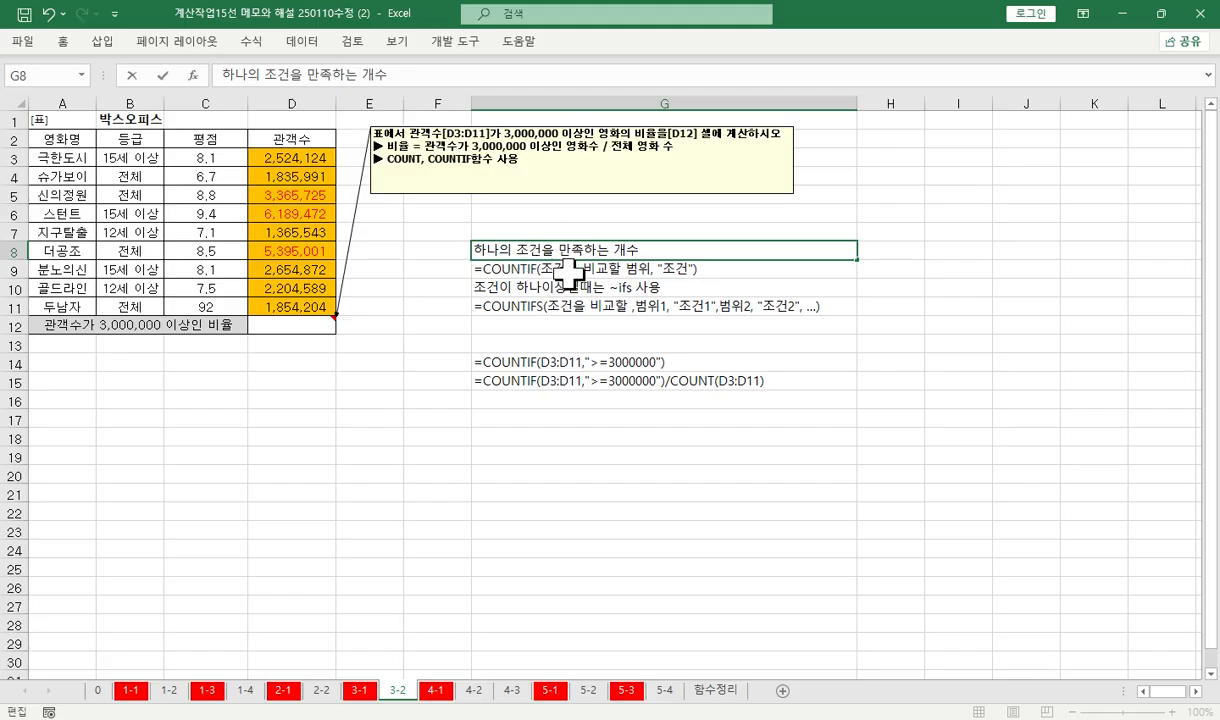
{"action": "key", "text": "Return"}
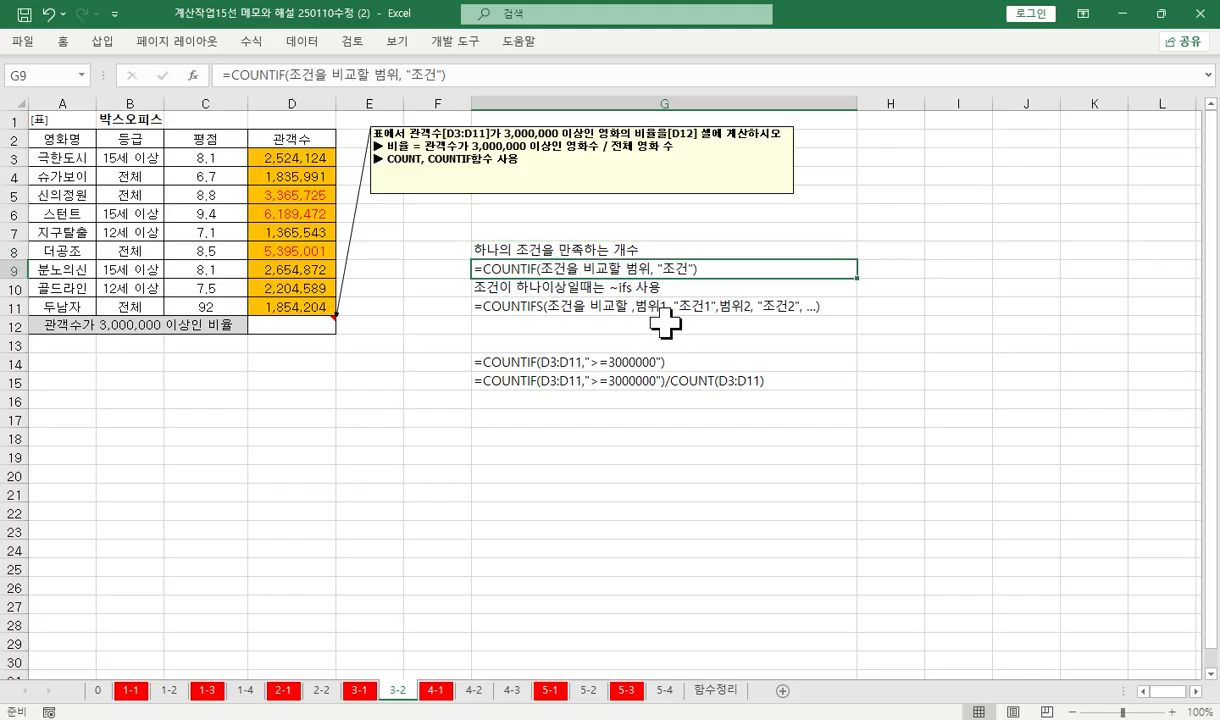
Remove the stray comma before 범위1 in the COUNTIFS syntax note in G11
{"action": "left_click", "coordinate": [584, 302]}
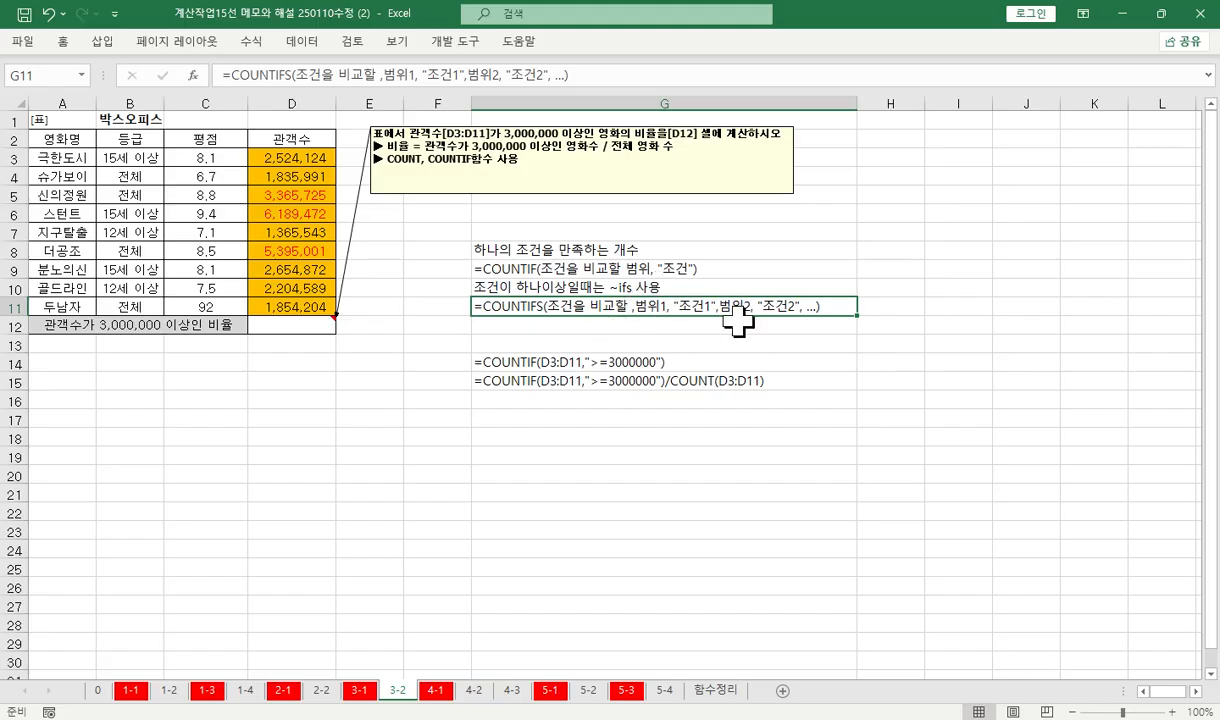
{"action": "double_click", "coordinate": [634, 306]}
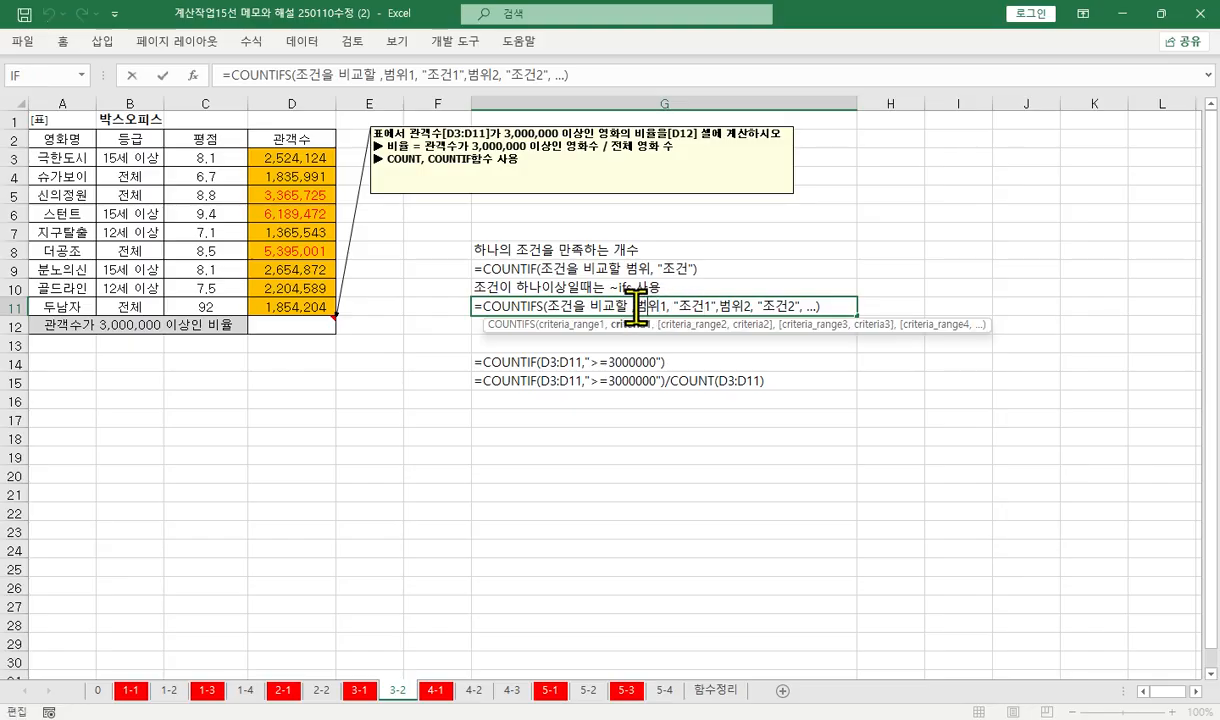
{"action": "key", "text": "BackSpace"}
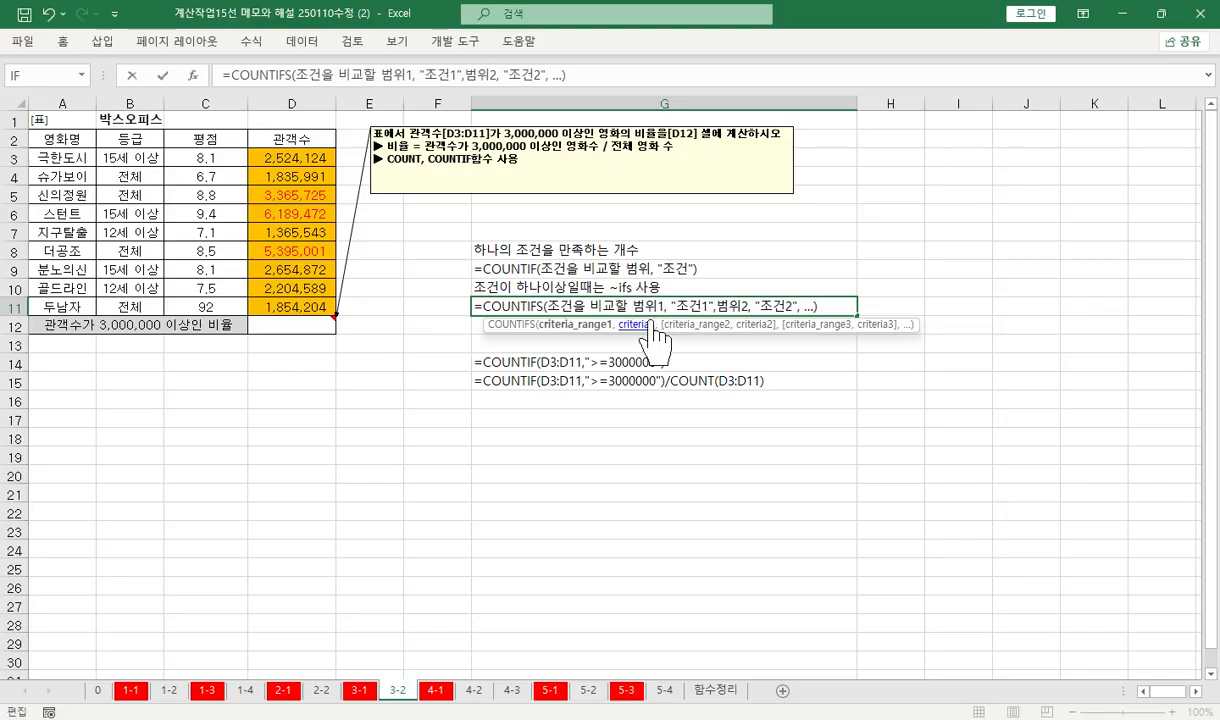
{"action": "key", "text": "Return"}
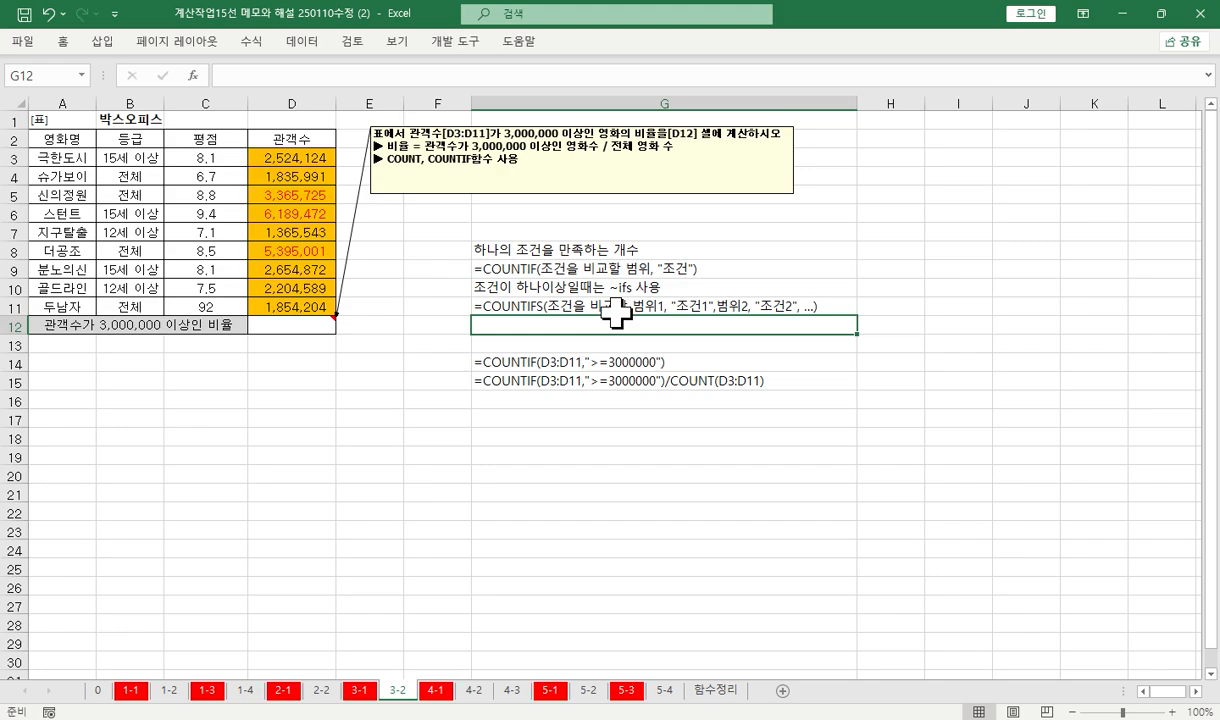
Review the sample COUNTIF formula in G14, the ratio definition in the memo, and the number format of D12
{"action": "left_click", "coordinate": [542, 360]}
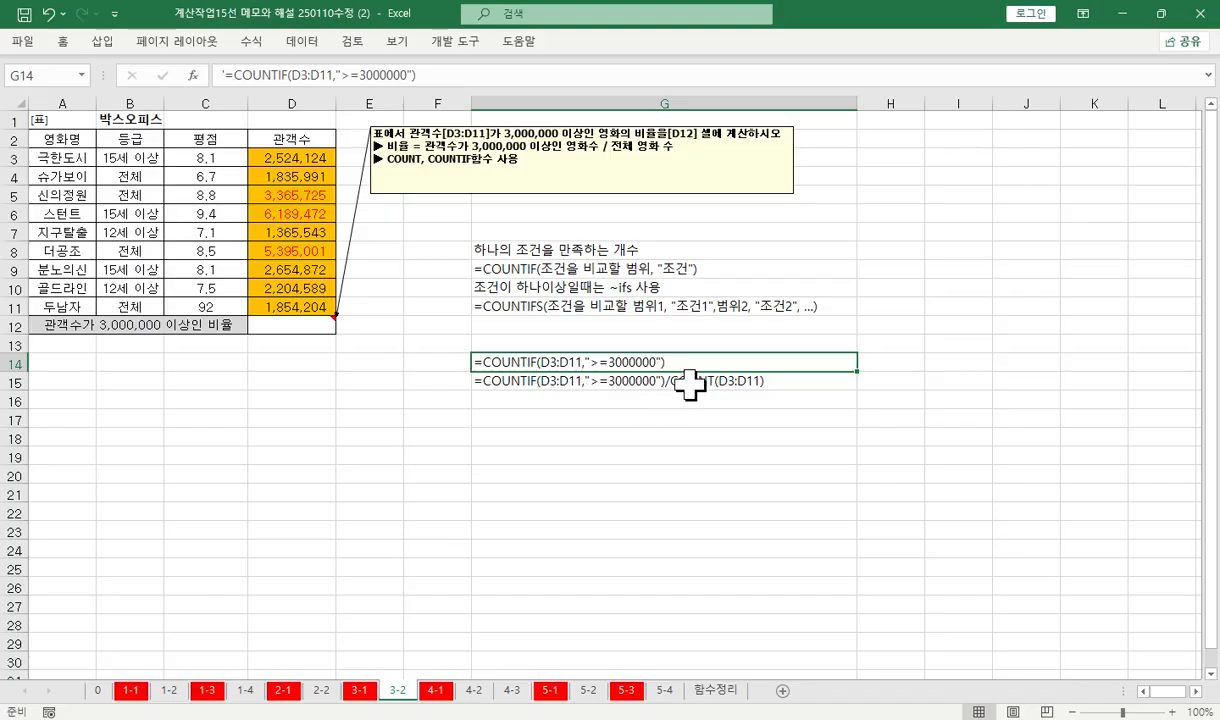
{"action": "left_click", "coordinate": [686, 157]}
{"action": "left_click_drag", "start_coordinate": [670, 146], "coordinate": [343, 137]}
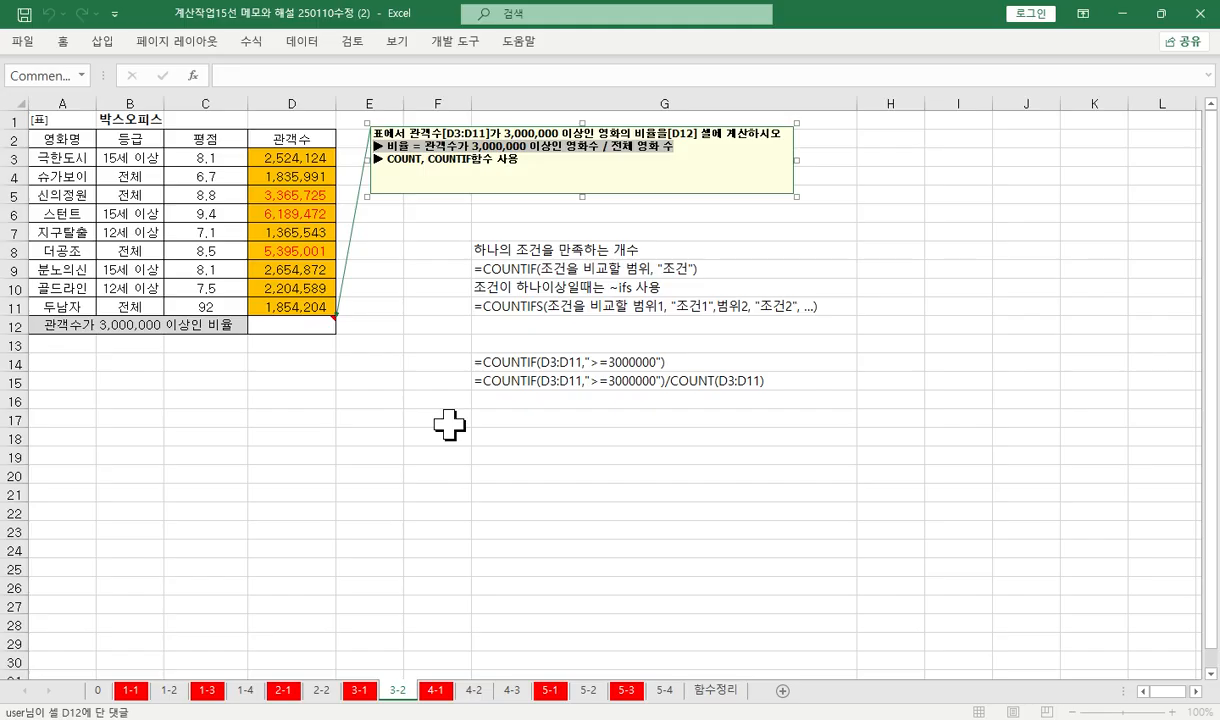
{"action": "left_click", "coordinate": [372, 396]}
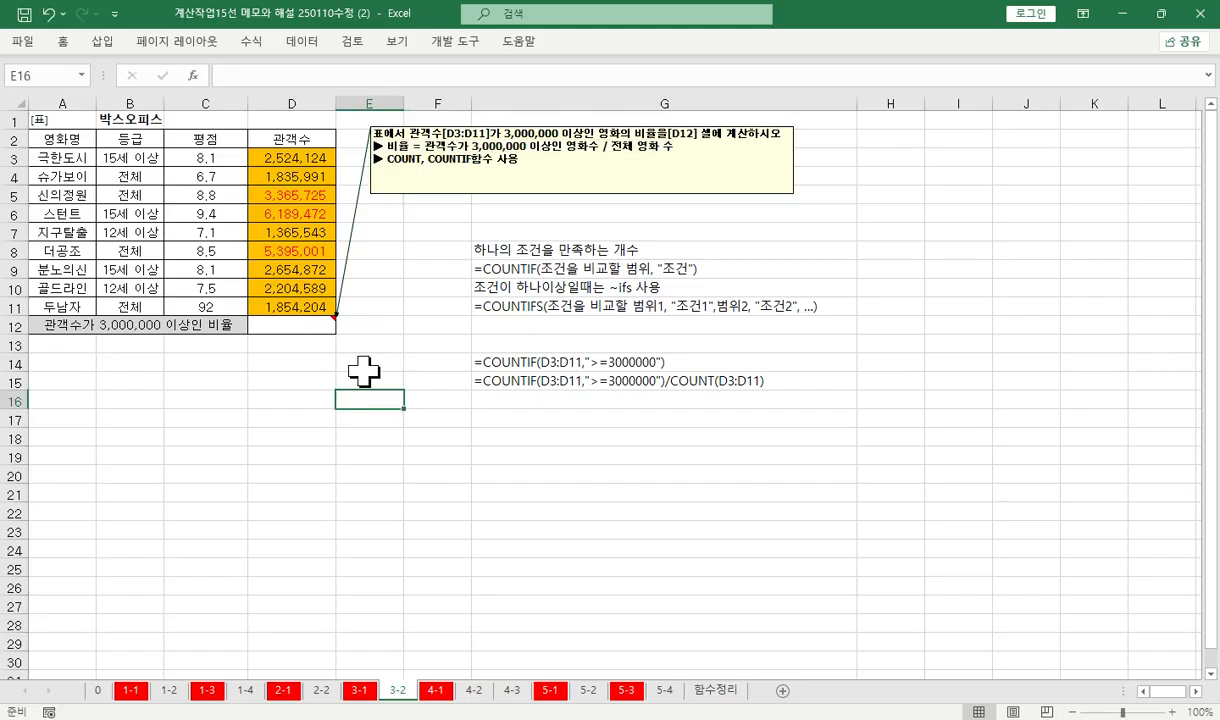
{"action": "left_click", "coordinate": [296, 327]}
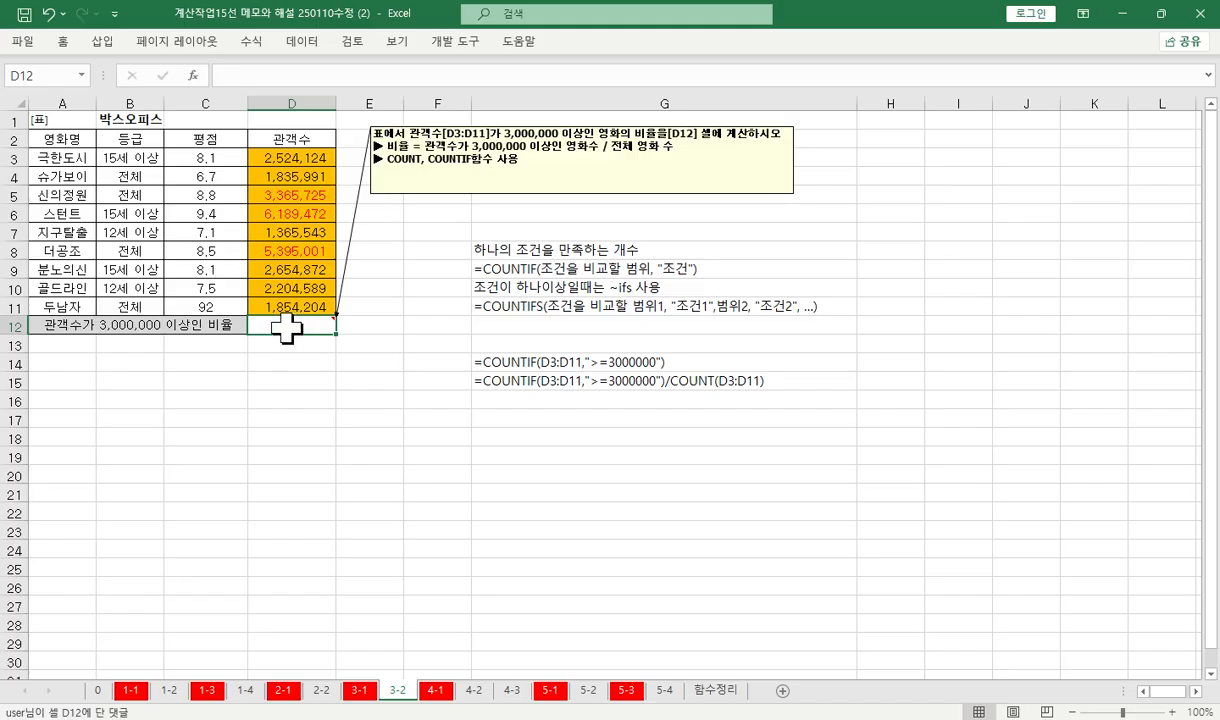
{"action": "left_click", "coordinate": [68, 40]}
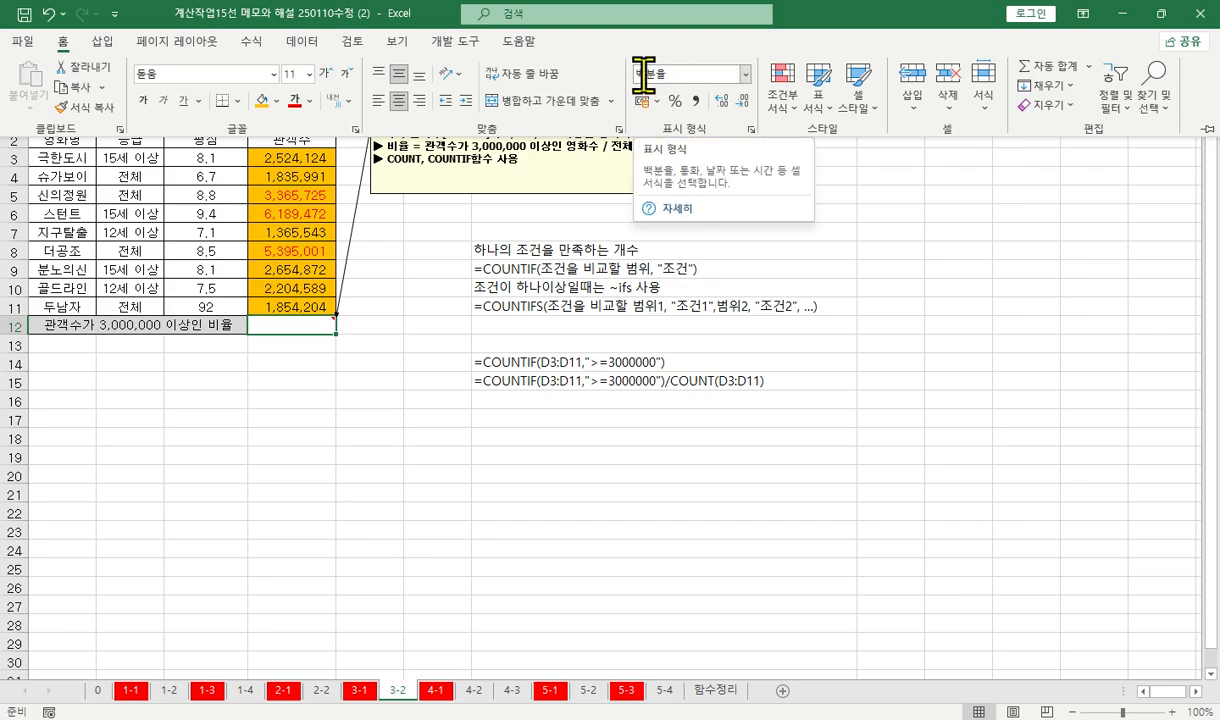
Begin a COUNTIF formula in D12 and open its function arguments
{"action": "left_click", "coordinate": [266, 322]}
{"action": "left_click", "coordinate": [300, 75]}
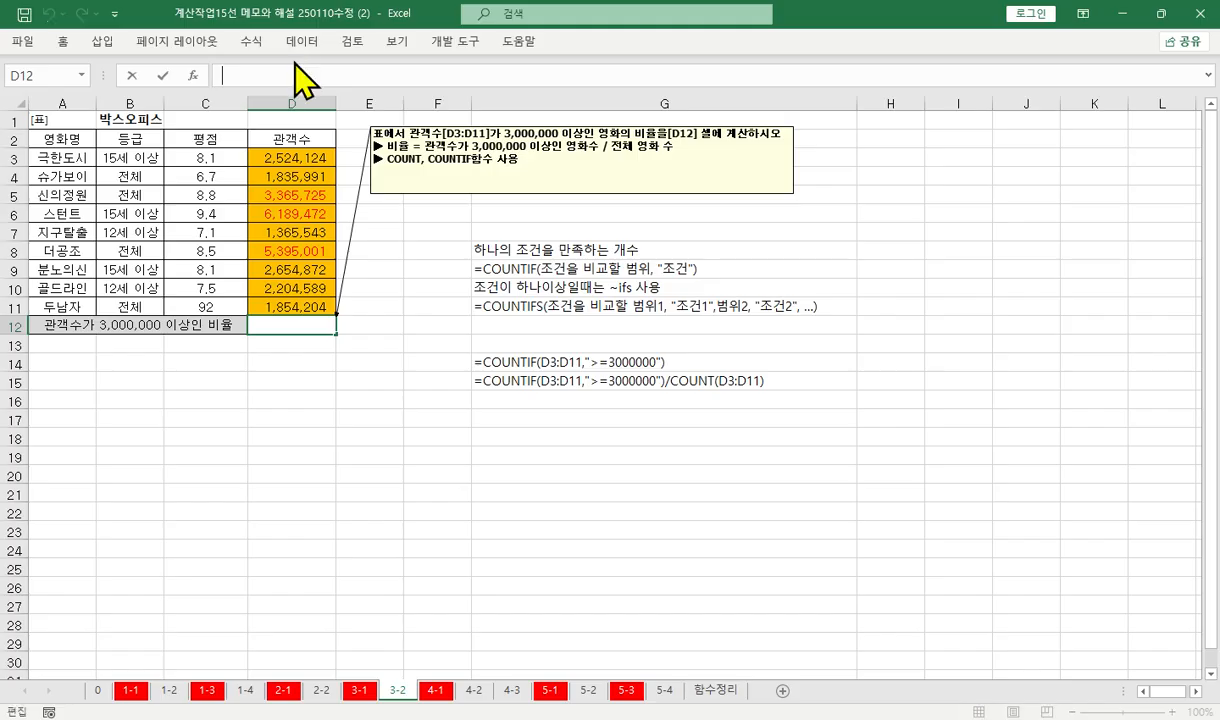
{"action": "type", "text": "=count"}
{"action": "key", "text": "Down"}
{"action": "key", "text": "Down"}
{"action": "key", "text": "Down"}
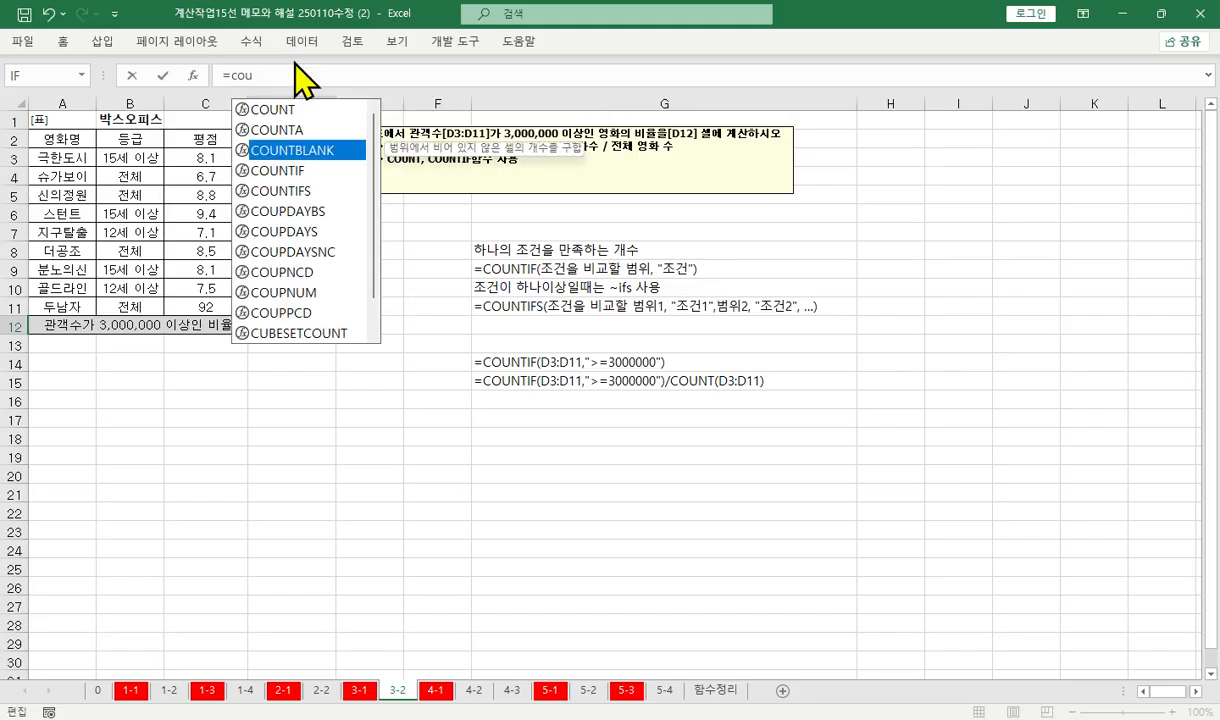
{"action": "key", "text": "Tab"}
{"action": "key", "text": "ctrl+a"}
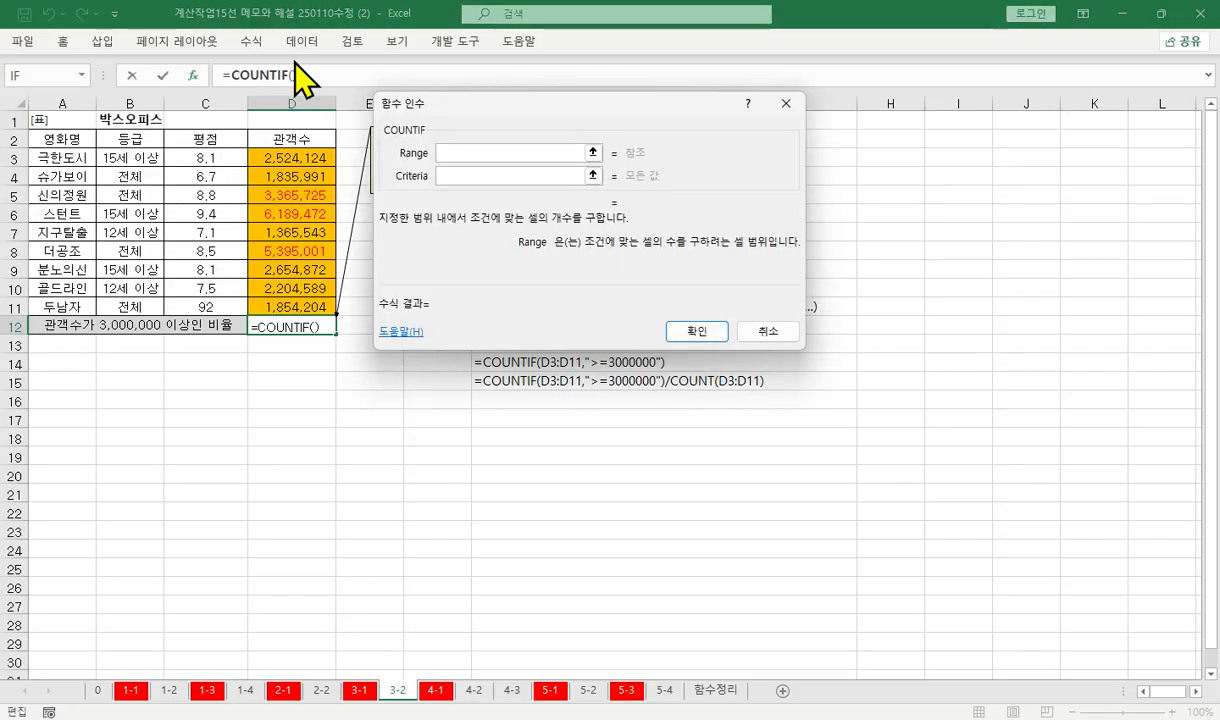
Set the COUNTIF range to the 관객수 cells D3:D11 and the criterion to >=3000000
{"action": "left_click", "coordinate": [460, 175]}
{"action": "left_click", "coordinate": [465, 153]}
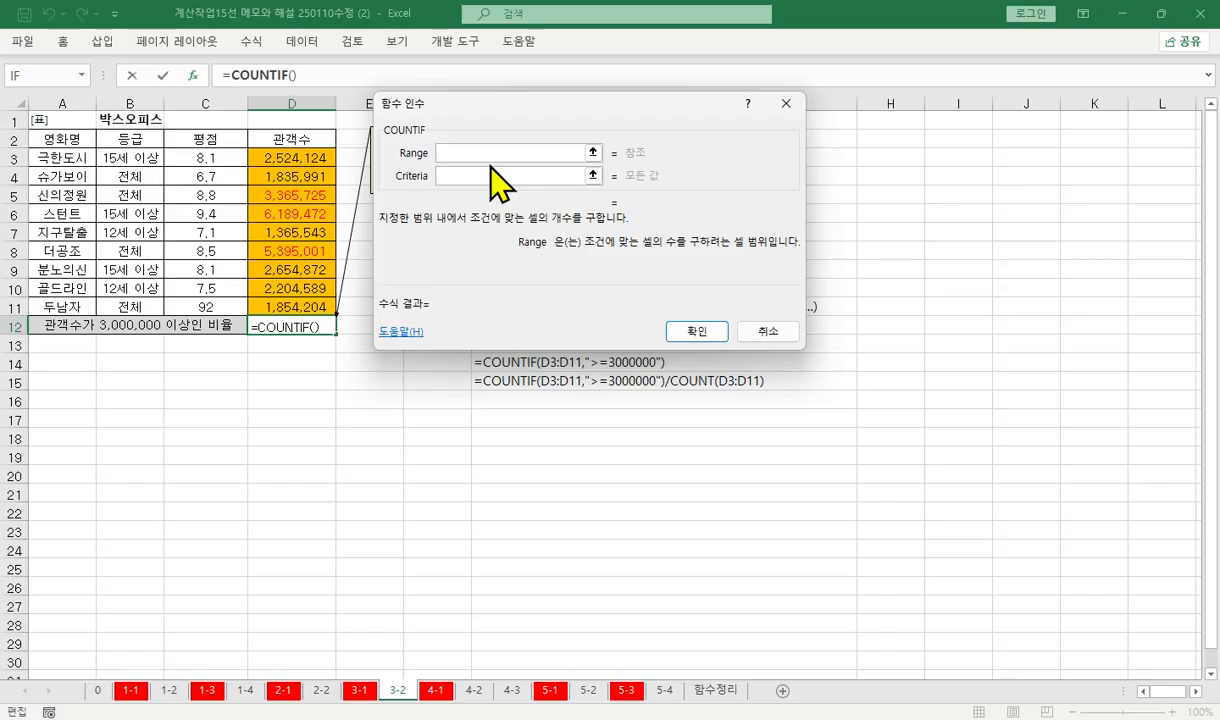
{"action": "left_click_drag", "start_coordinate": [318, 160], "coordinate": [310, 298]}
{"action": "type", "text": ">"}
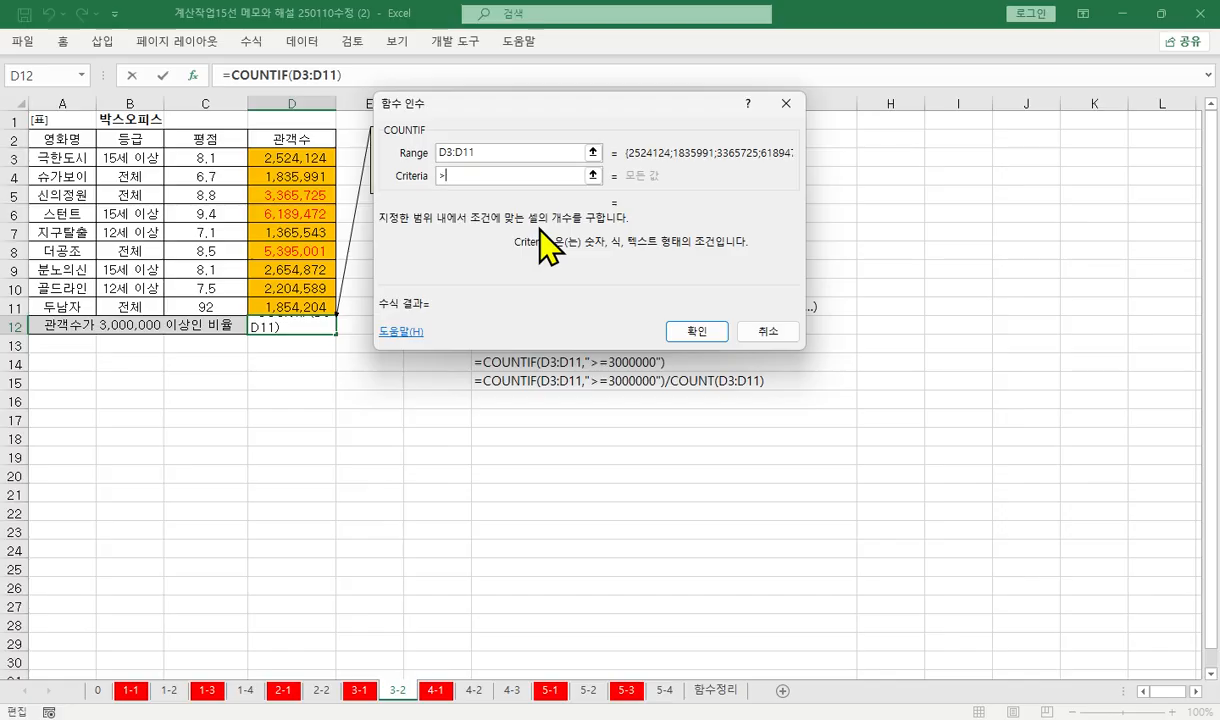
{"action": "type", "text": "=3000000"}
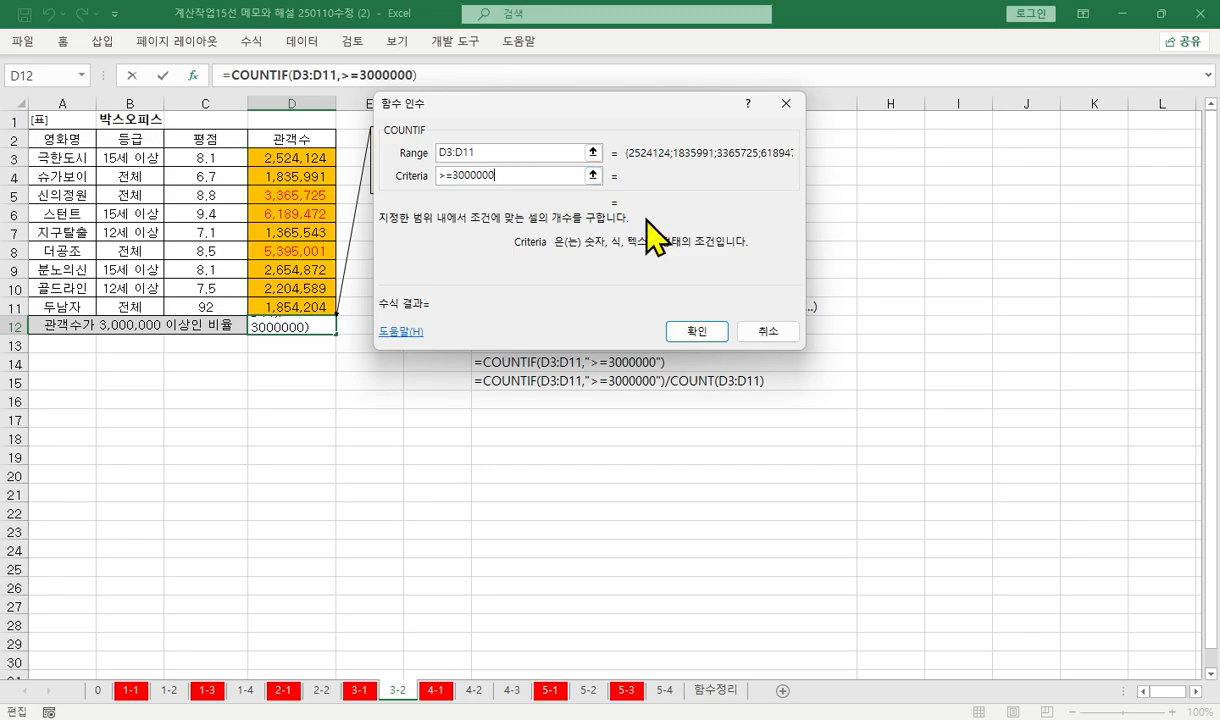
Have the criterion put in quotation marks as ">=3000000" and enter the COUNTIF formula in D12
{"action": "left_click", "coordinate": [485, 152]}
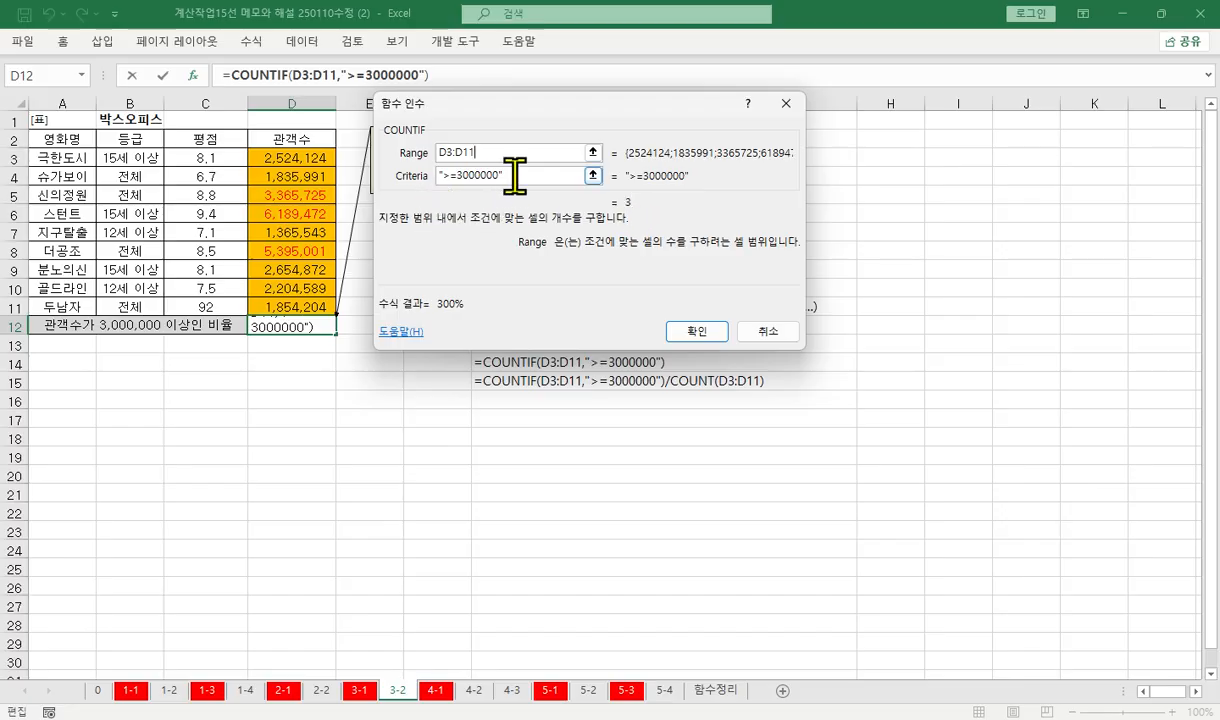
{"action": "left_click", "coordinate": [441, 182]}
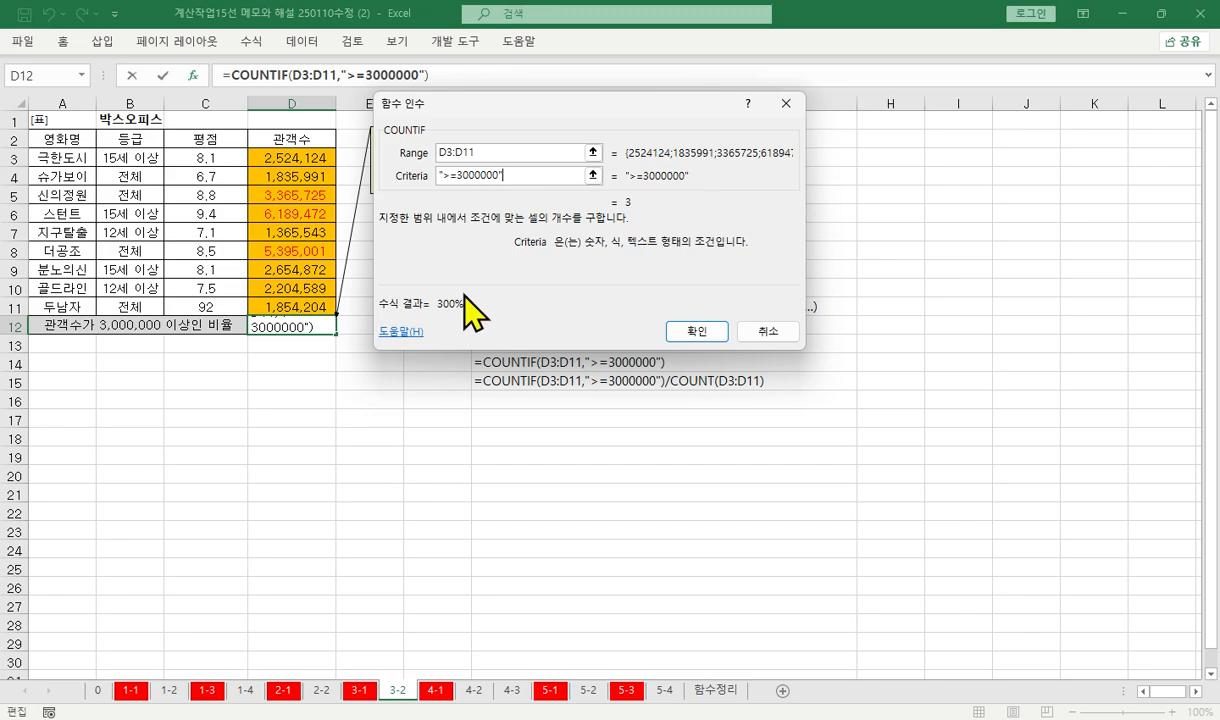
{"action": "key", "text": "Return"}
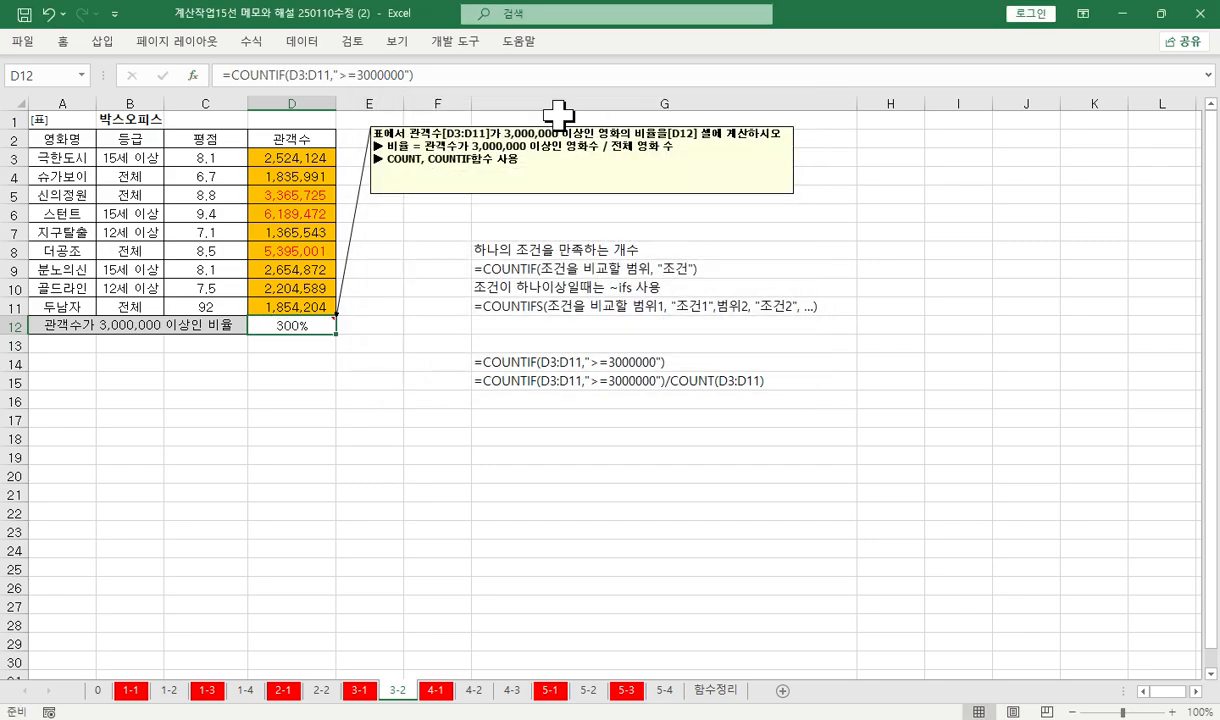
Extend the COUNTIF formula in D12 with a division by an opened COUNT function
{"action": "left_click", "coordinate": [480, 72]}
{"action": "type", "text": "/cou"}
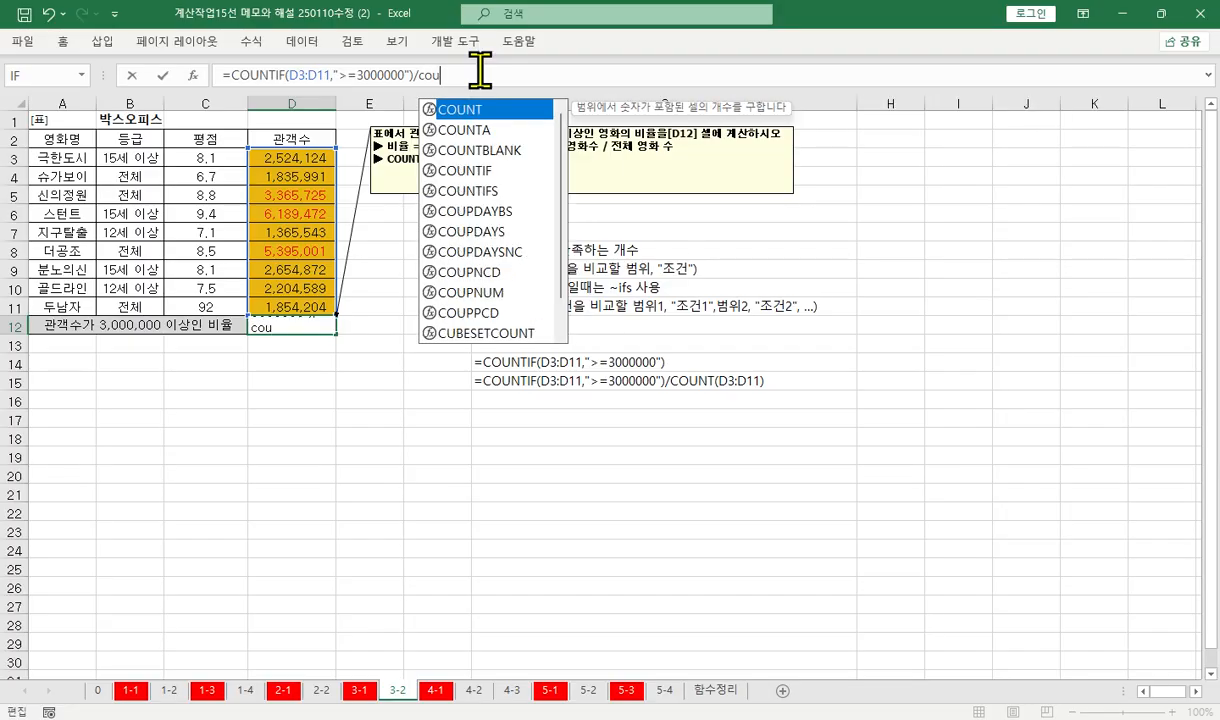
{"action": "key", "text": "Tab"}
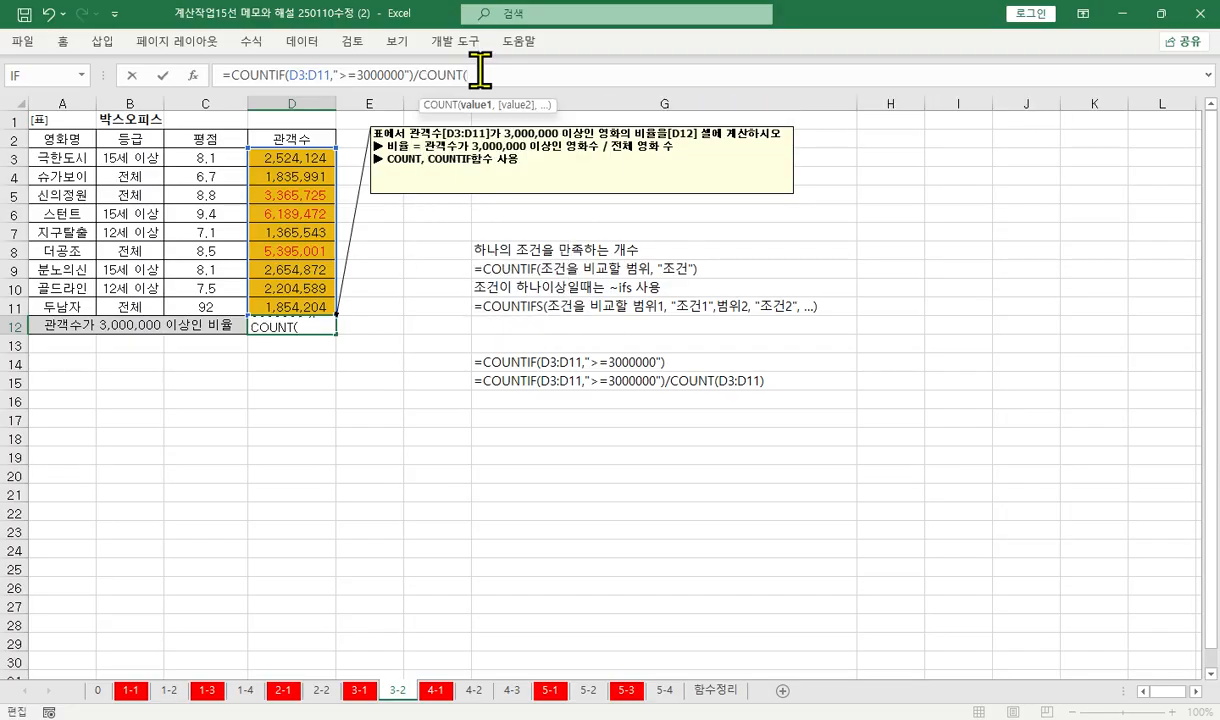
{"action": "key", "text": "BackSpace"}
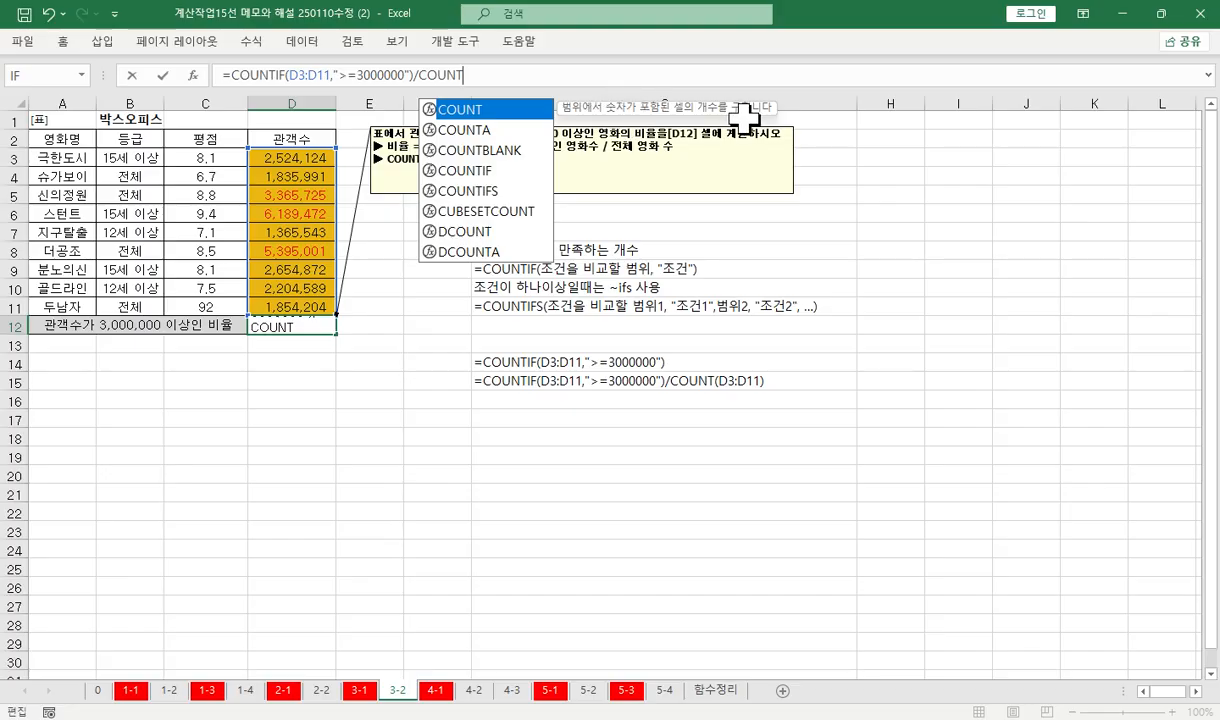
{"action": "type", "text": "("}
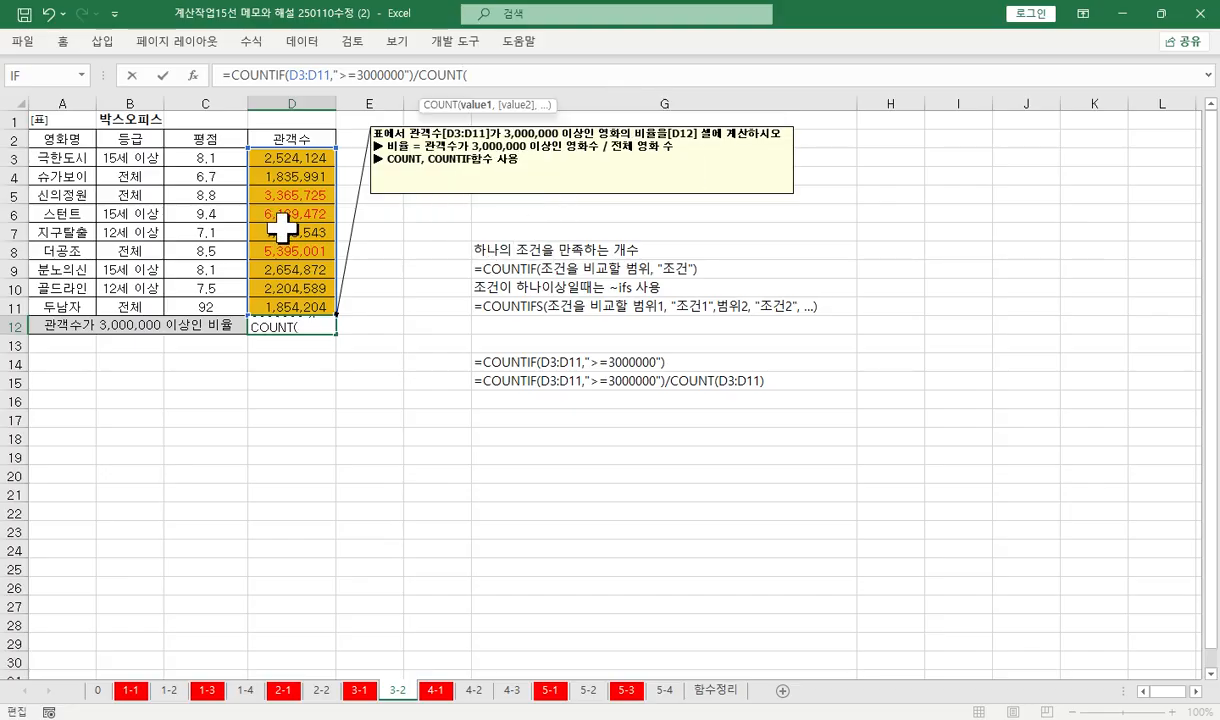
Use the 관객수 cells D3:D11 as the COUNT range, trying C3:C11 in between, and complete the ratio formula in D12
{"action": "left_click", "coordinate": [283, 158]}
{"action": "left_click_drag", "start_coordinate": [283, 158], "coordinate": [286, 306]}
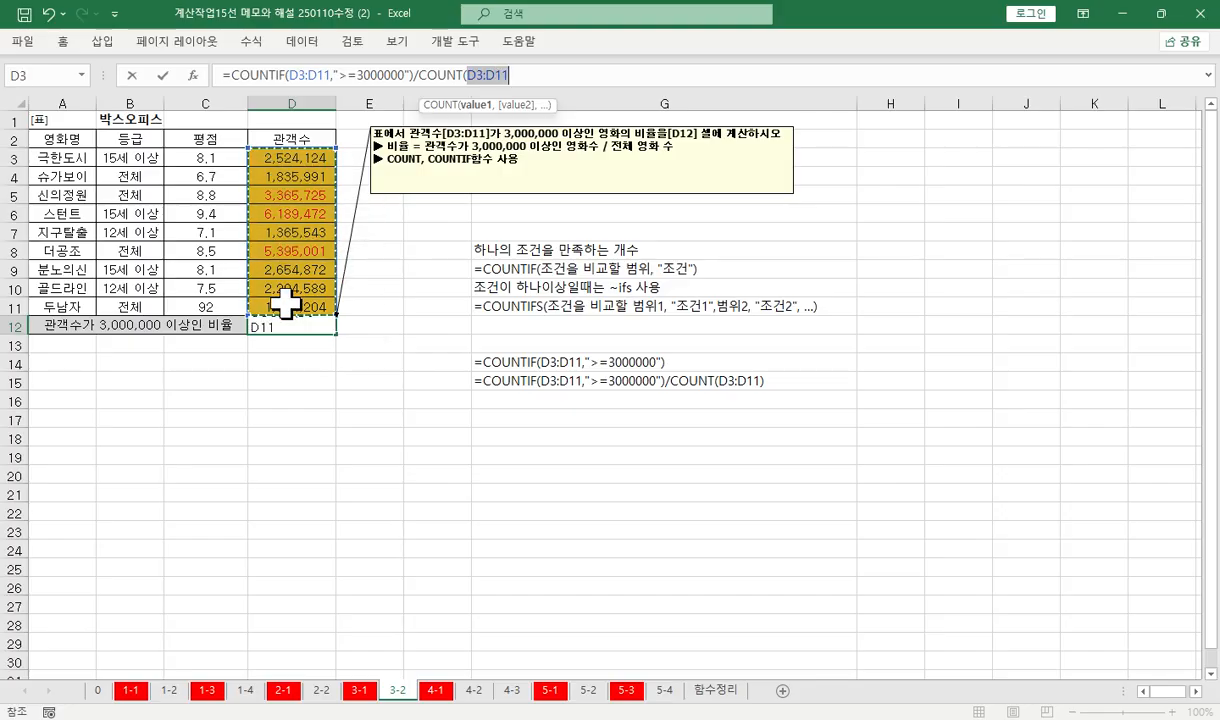
{"action": "left_click_drag", "start_coordinate": [213, 153], "coordinate": [205, 300]}
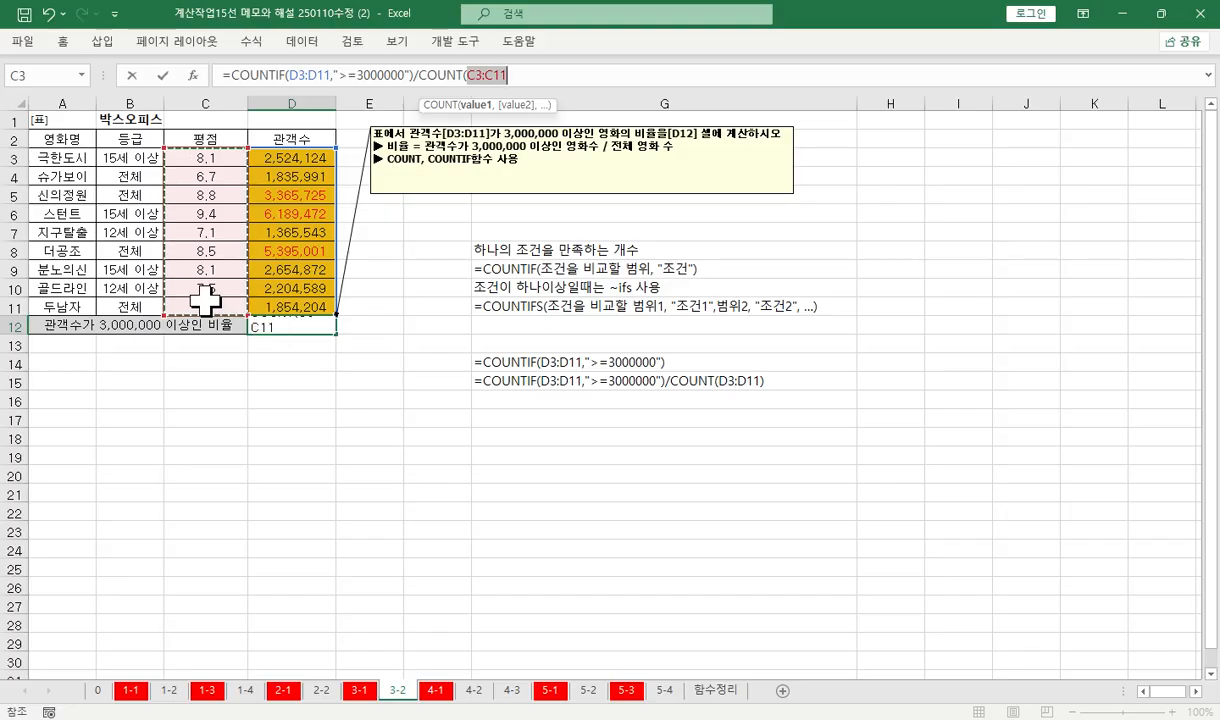
{"action": "left_click_drag", "start_coordinate": [296, 160], "coordinate": [327, 305]}
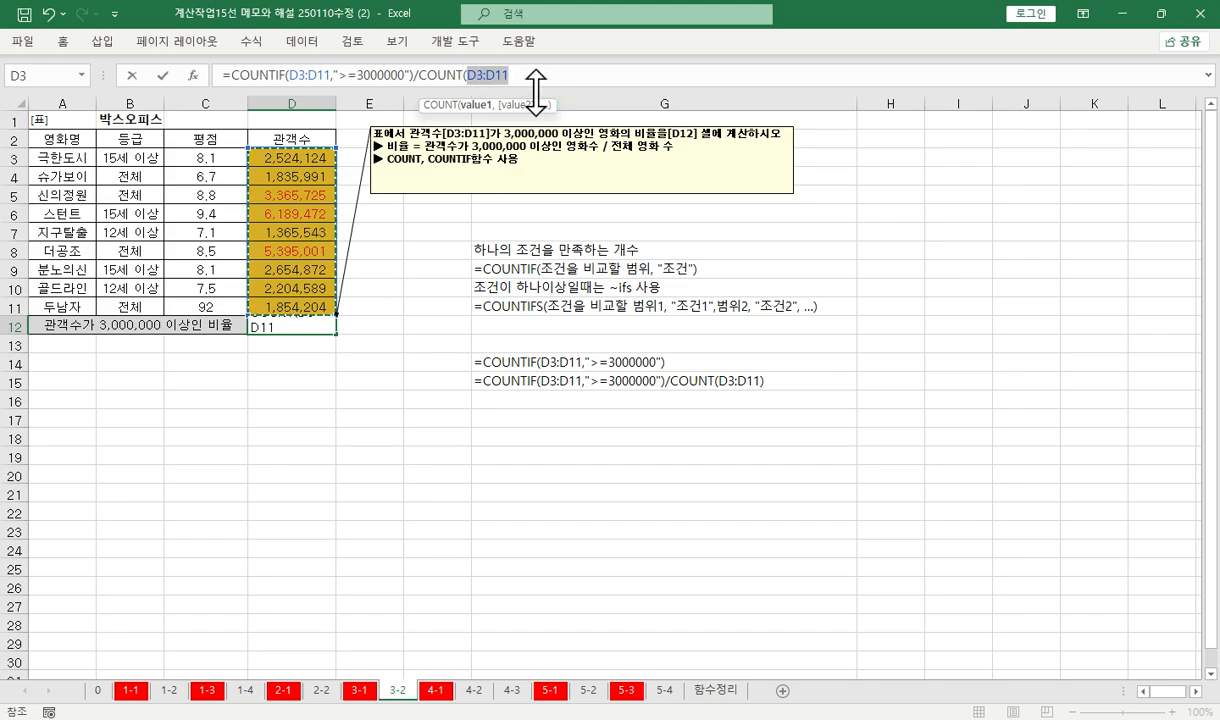
{"action": "type", "text": ")"}
{"action": "key", "text": "ctrl+Return"}
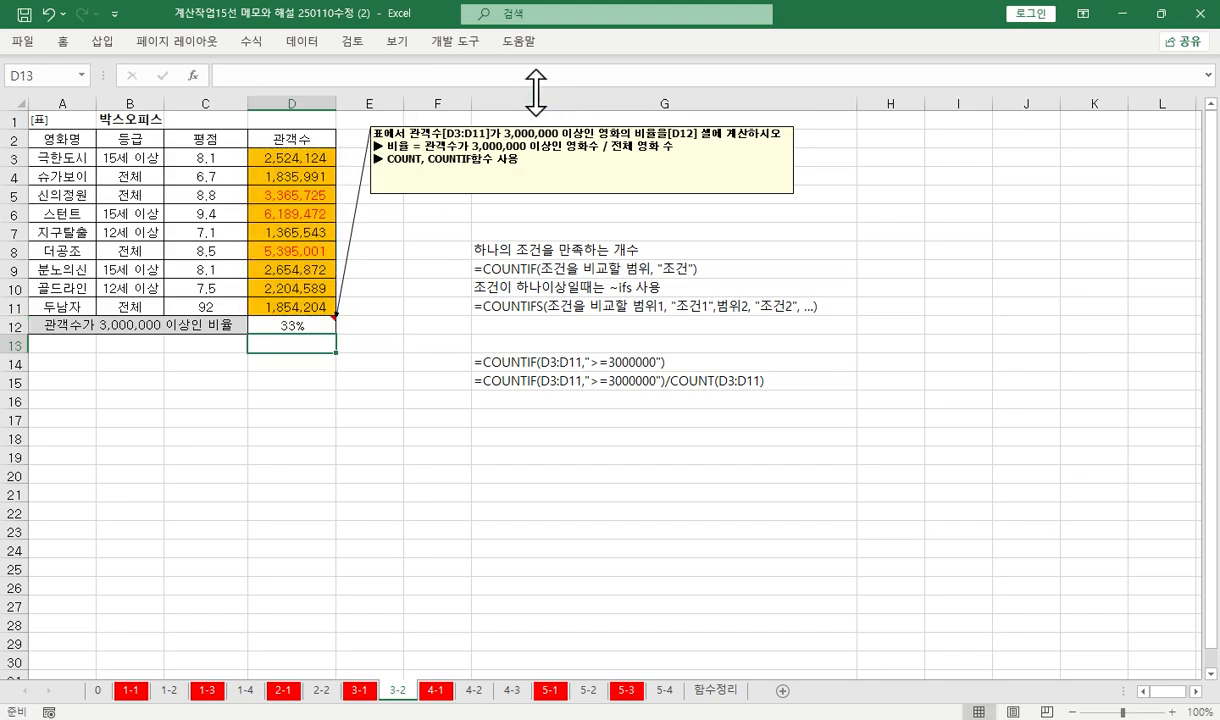